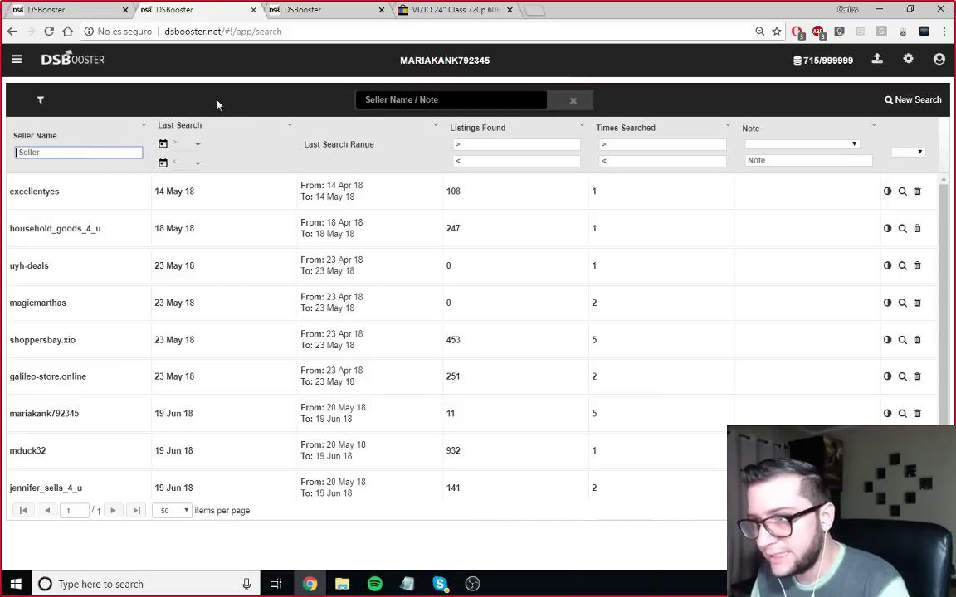
- Switch to the untitled Notepad notes and compare the listed sellers, mightyshippers through thehoneyroastedpeanut, with the DSBooster search history
mouse_move(406, 584)
left_click(454, 514)
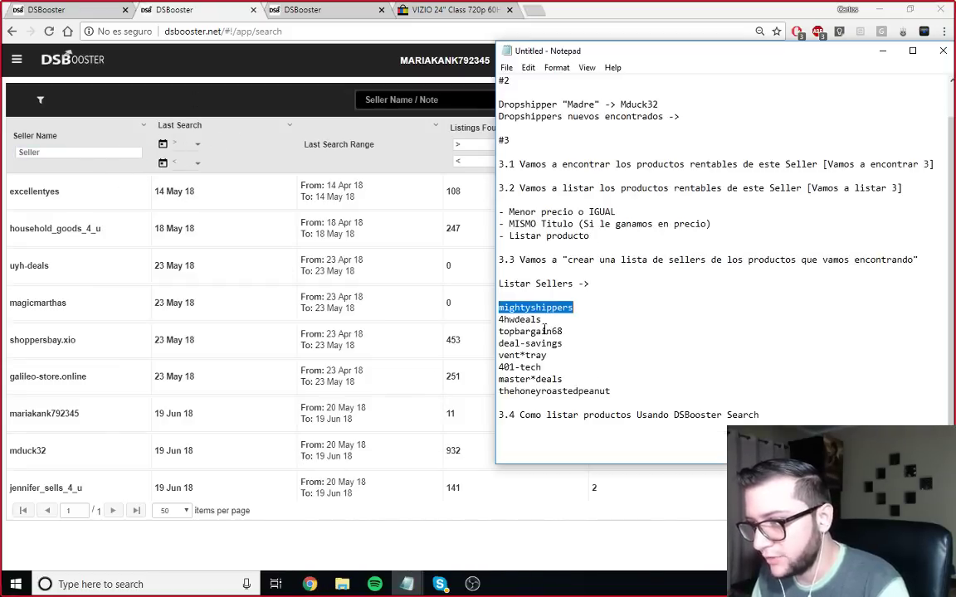
left_click_drag(610, 390, 495, 305)
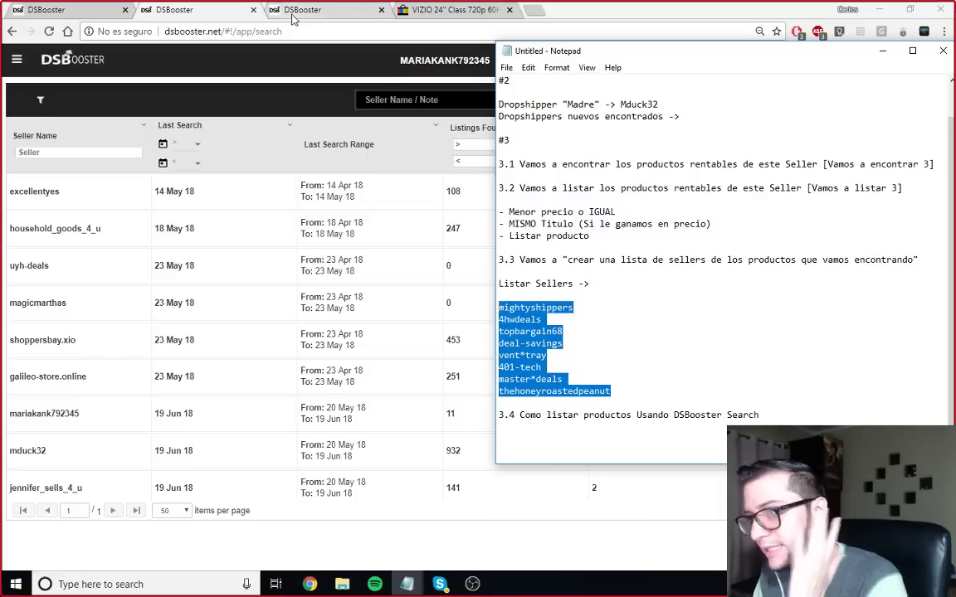
scroll(179, 357, "down", 1)
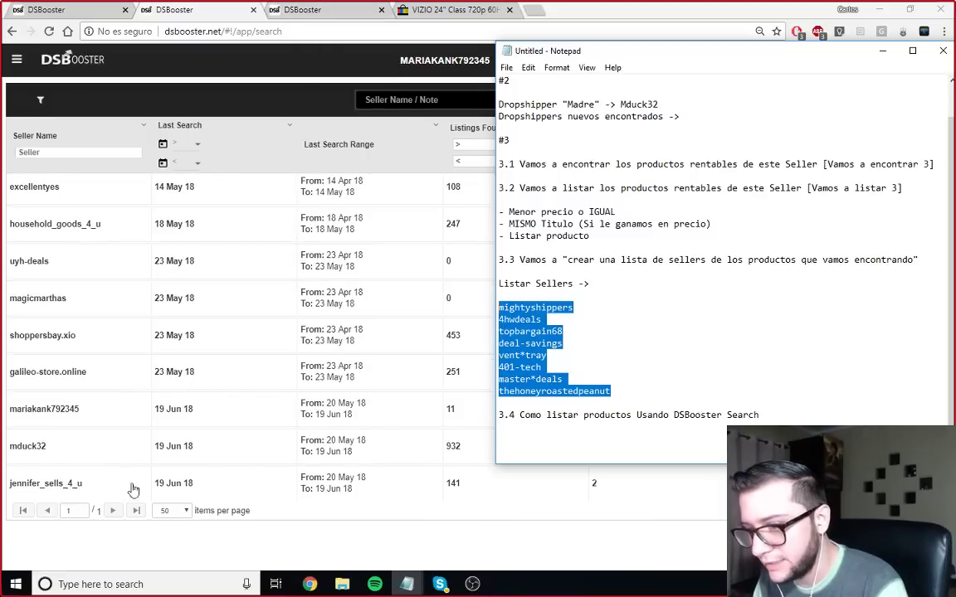
left_click(249, 493)
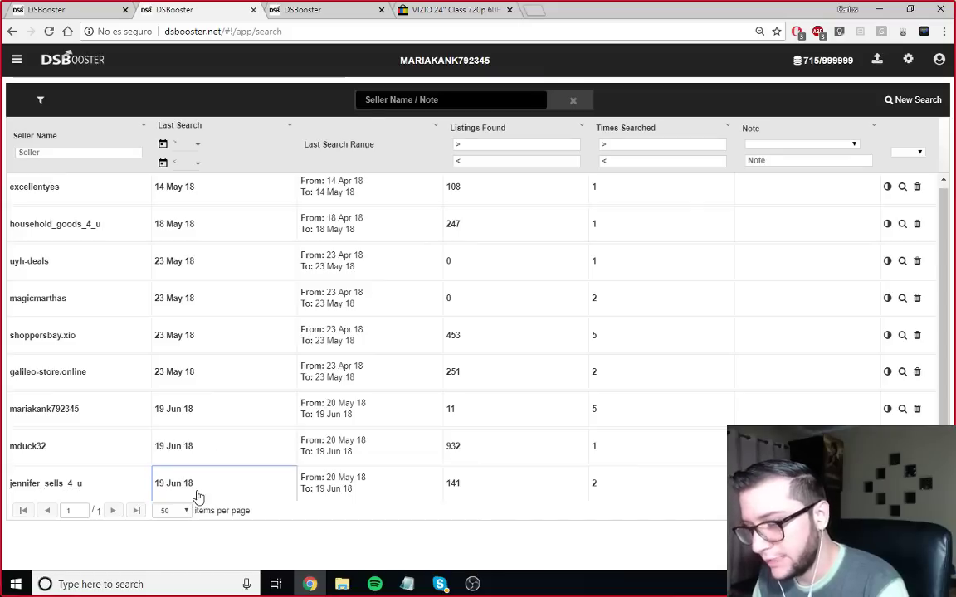
mouse_move(406, 584)
left_click(477, 515)
left_click(593, 369)
left_click_drag(610, 391, 498, 307)
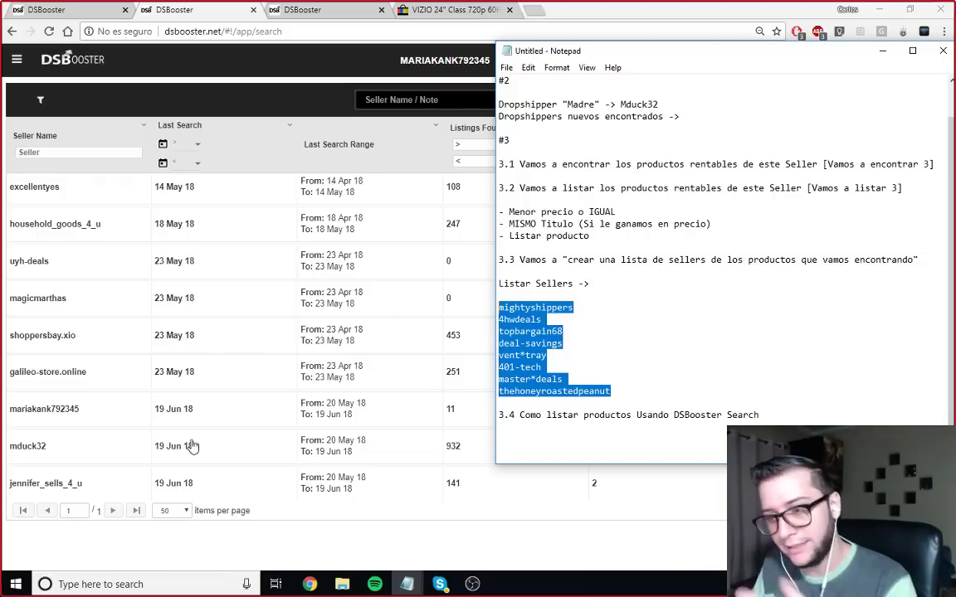
left_click(209, 478)
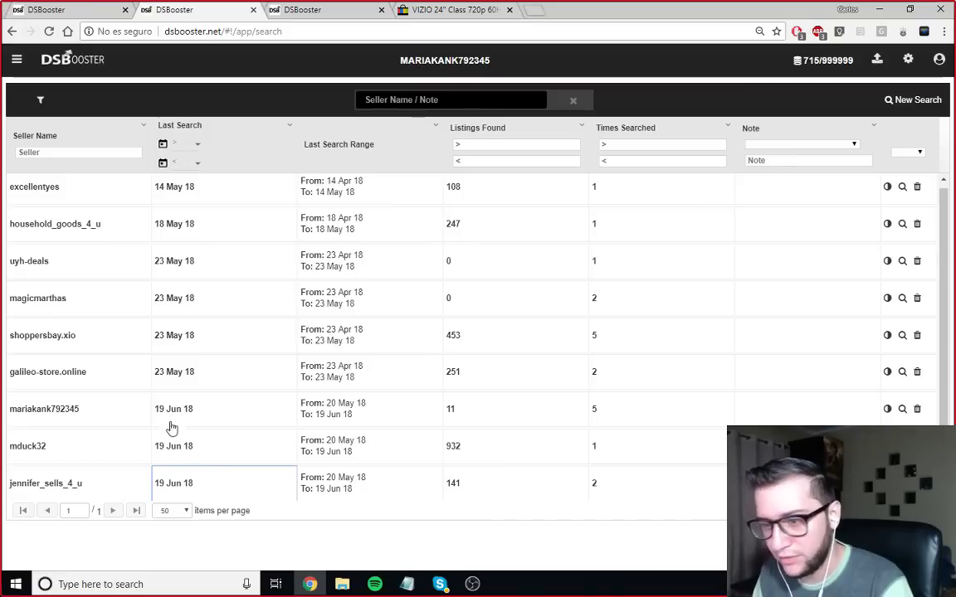
left_click(183, 148)
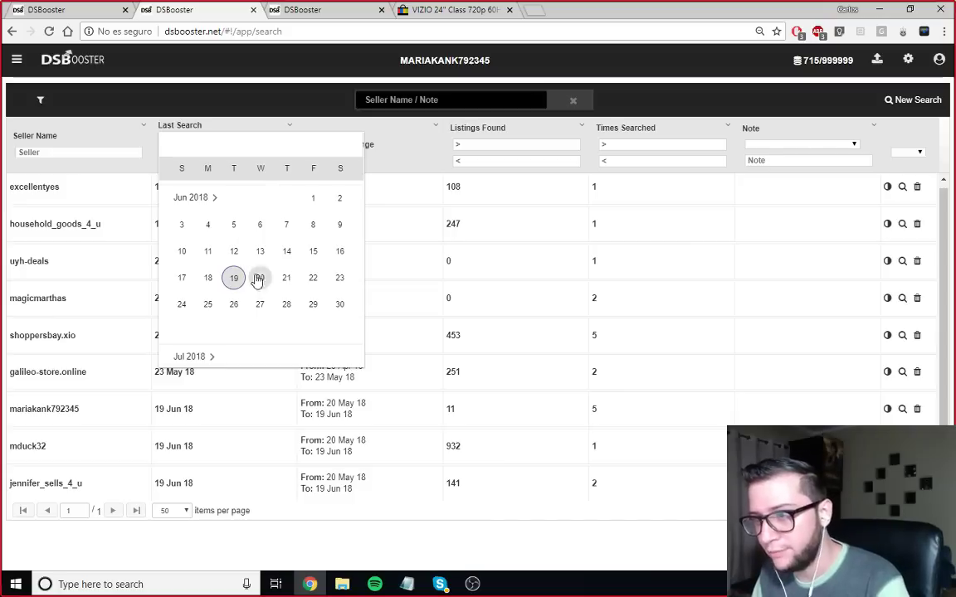
scroll(234, 270, "up", 3)
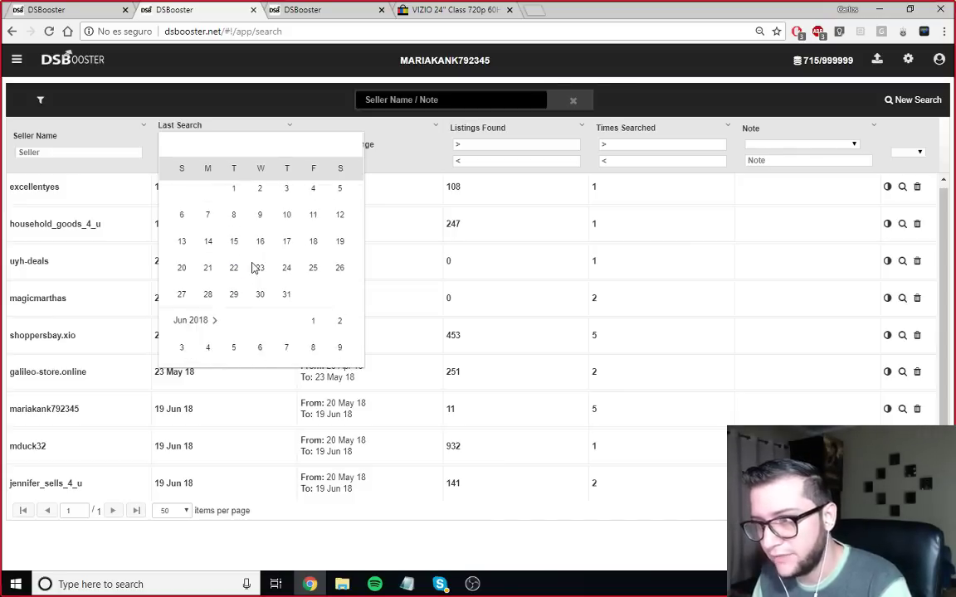
left_click(200, 105)
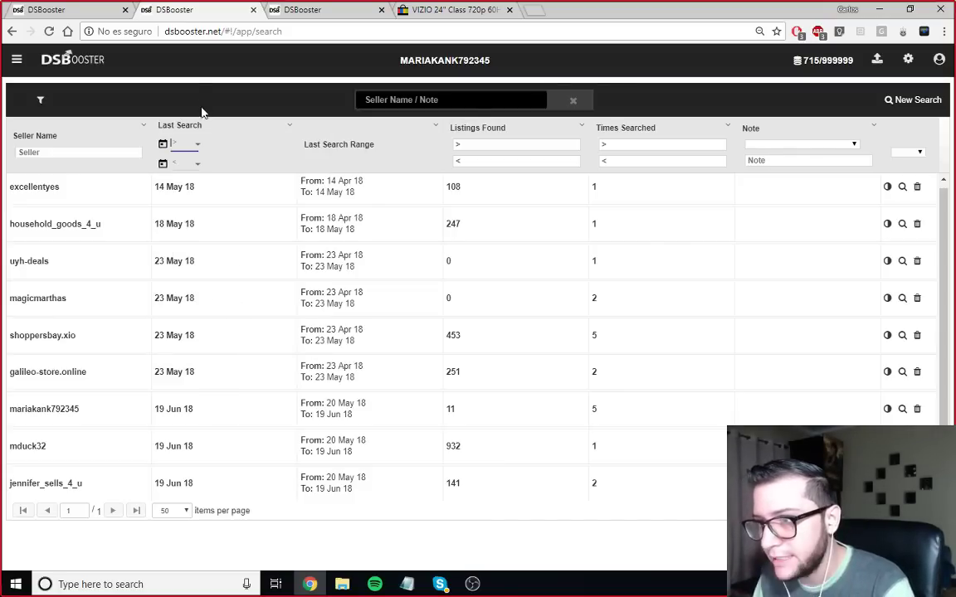
- Filter the search history to sellers last searched before 4/20/2018, and change that date limit to 5/20/2018
left_click(196, 166)
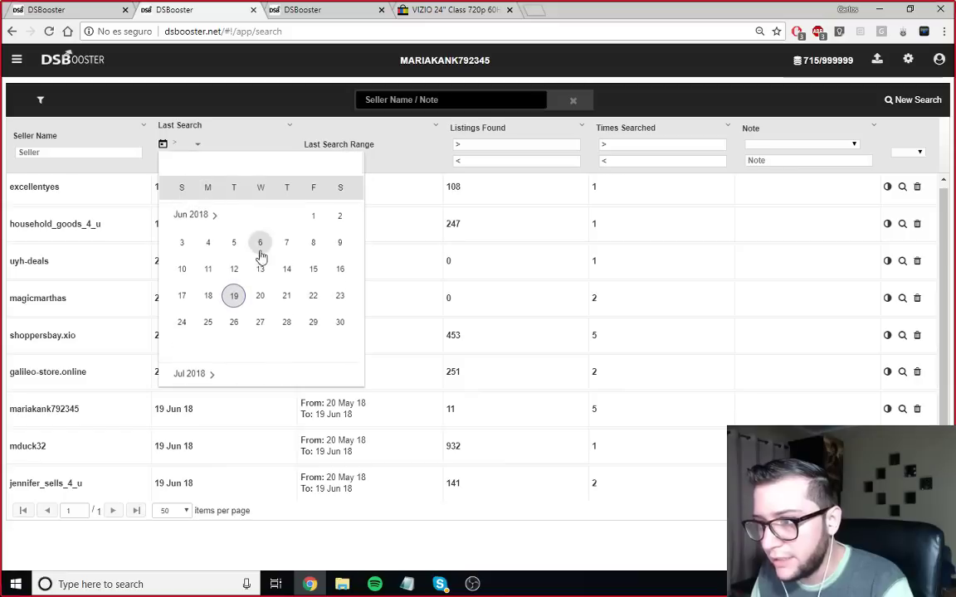
scroll(257, 282, "up", 3)
scroll(258, 280, "up", 4)
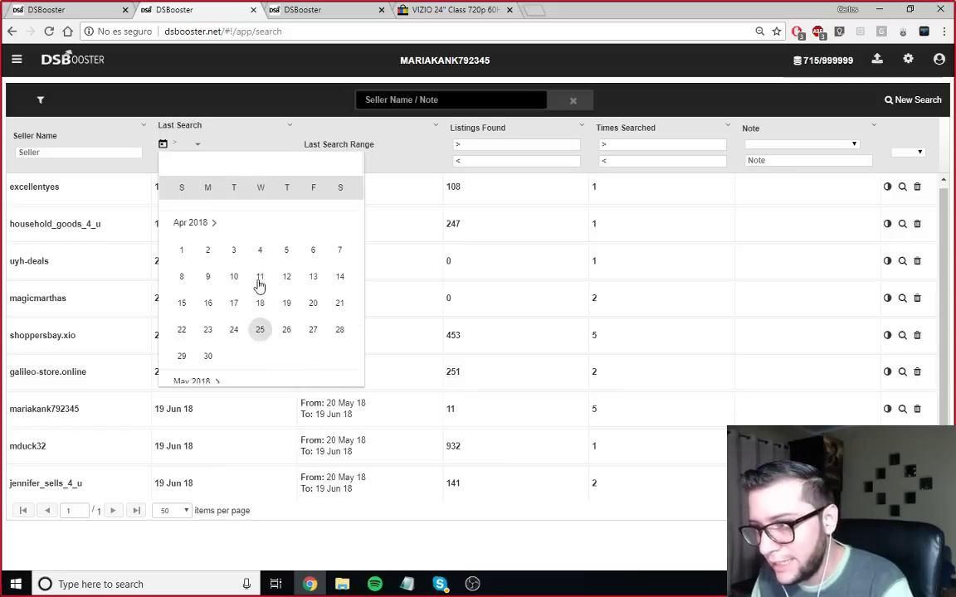
left_click(313, 311)
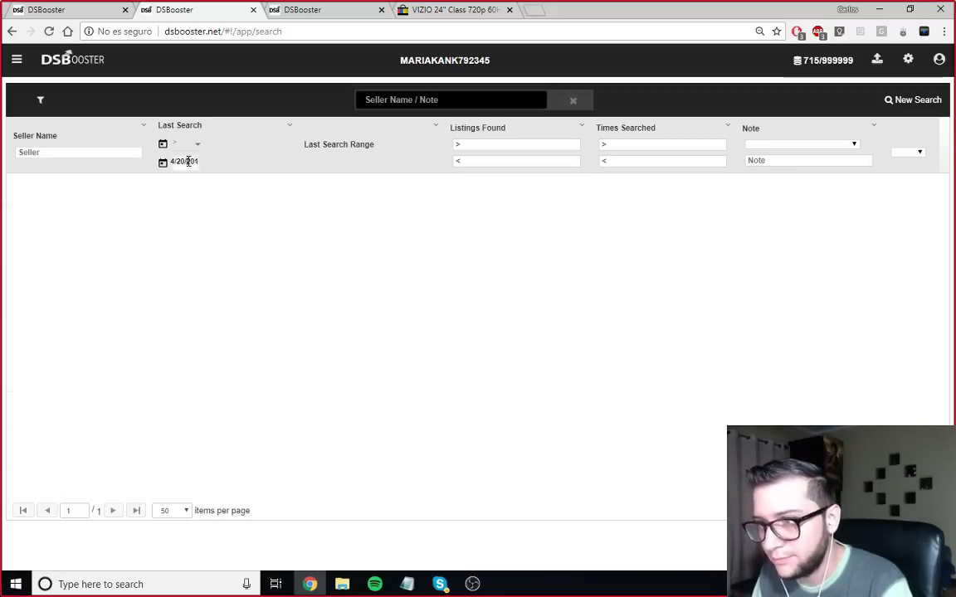
left_click(188, 161)
scroll(280, 292, "down", 3)
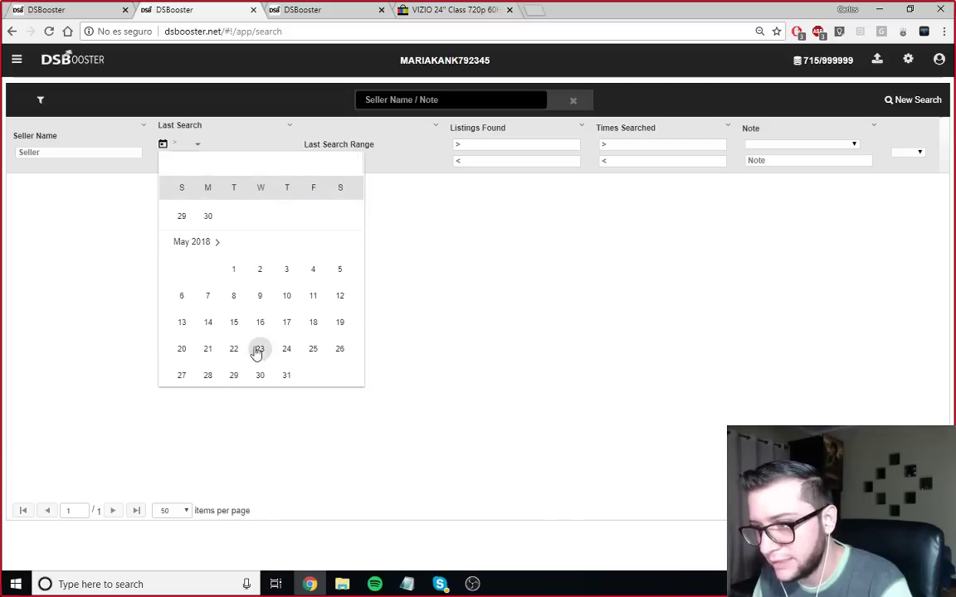
left_click(183, 350)
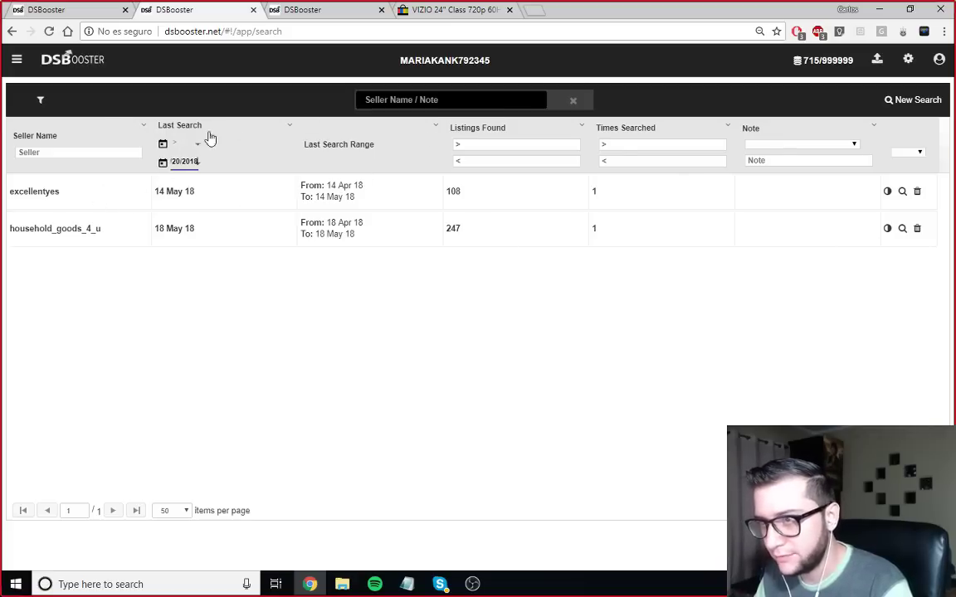
- Reload the site to clear the date filter and reopen the seller search history
left_click(187, 163)
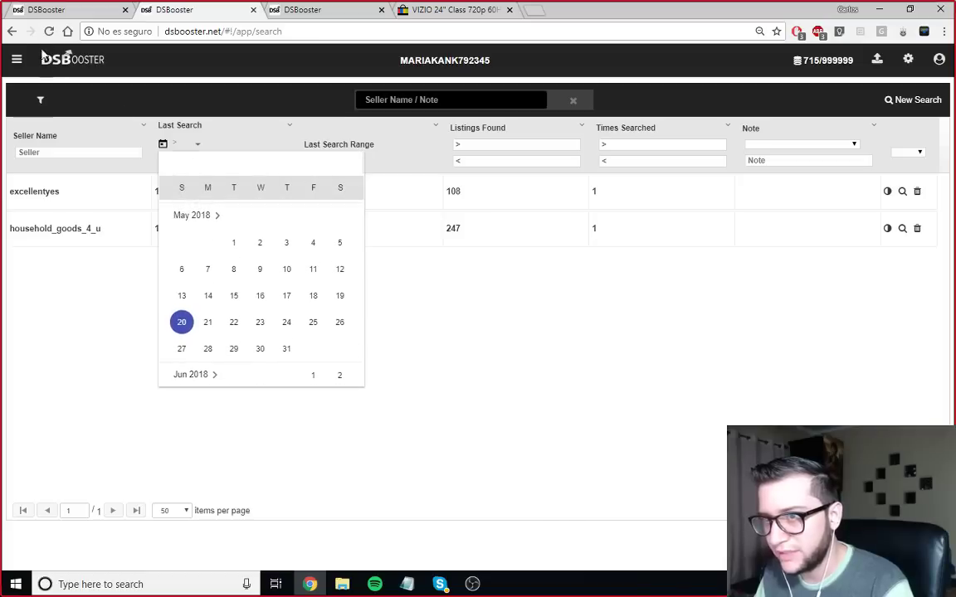
left_click(94, 308)
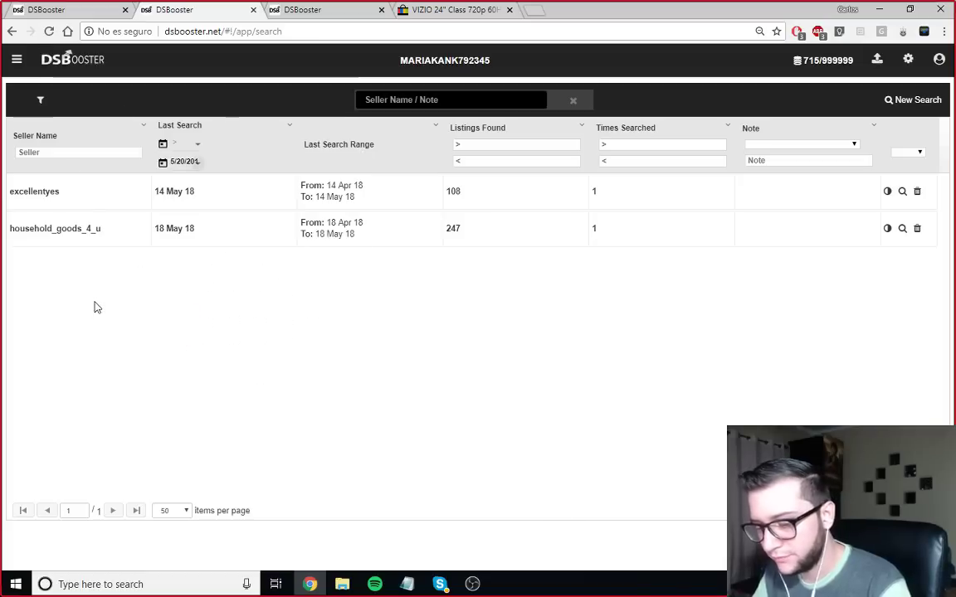
left_click(49, 31)
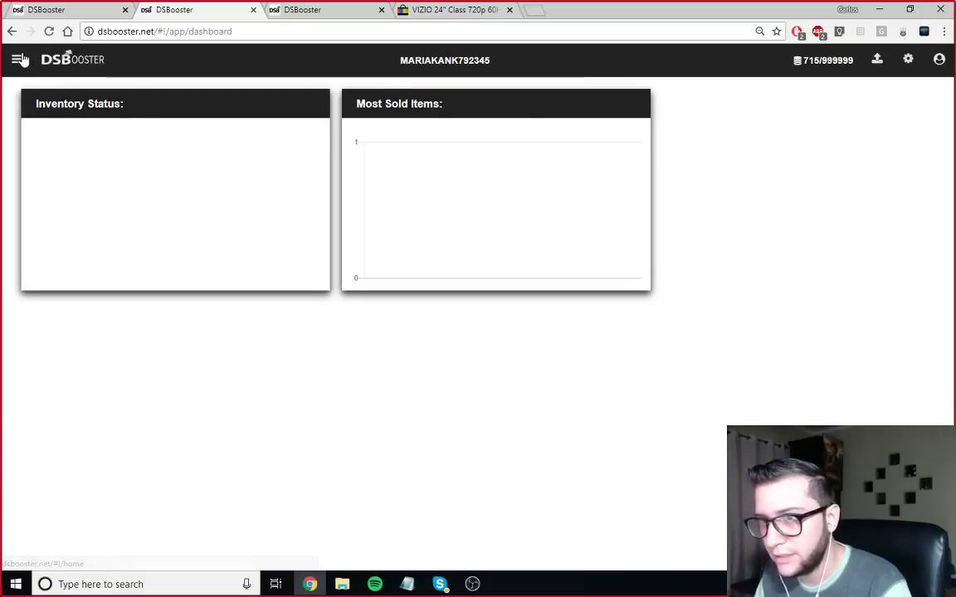
left_click(16, 59)
left_click(60, 229)
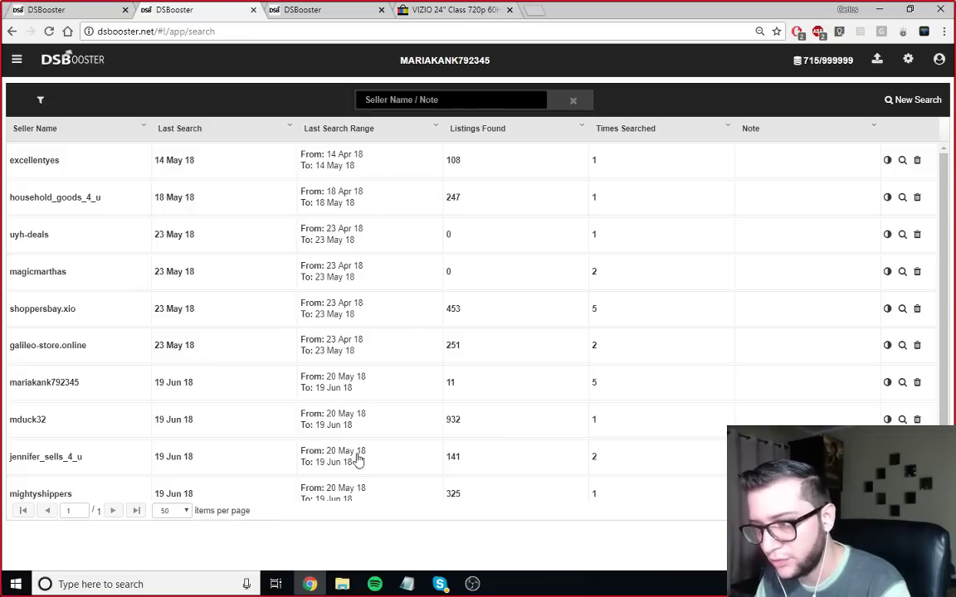
scroll(355, 388, "down", 1)
scroll(355, 388, "up", 1)
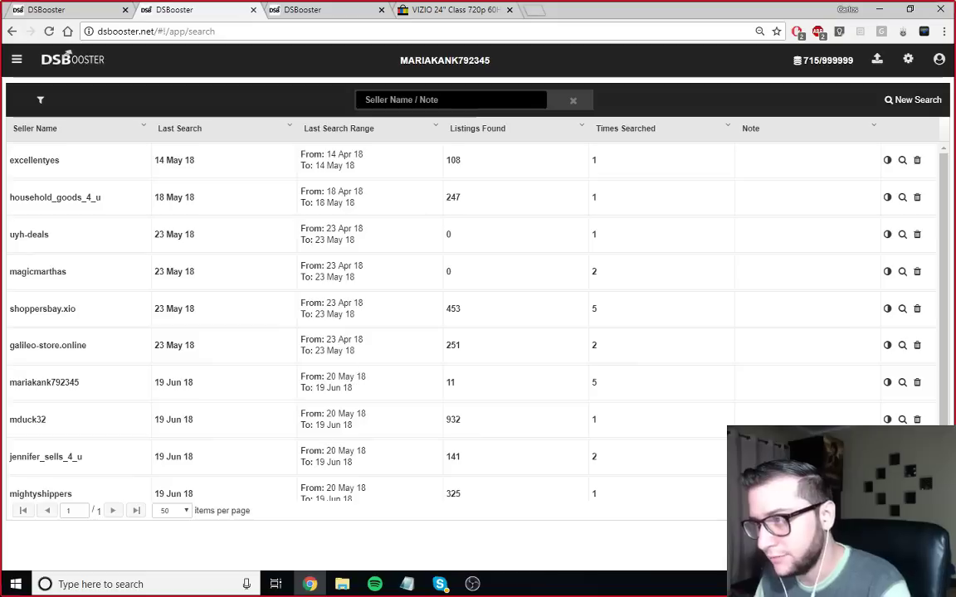
- Show the column filters, limit the sellers to fewer than 50 listings found, and clear that limit
left_click(47, 105)
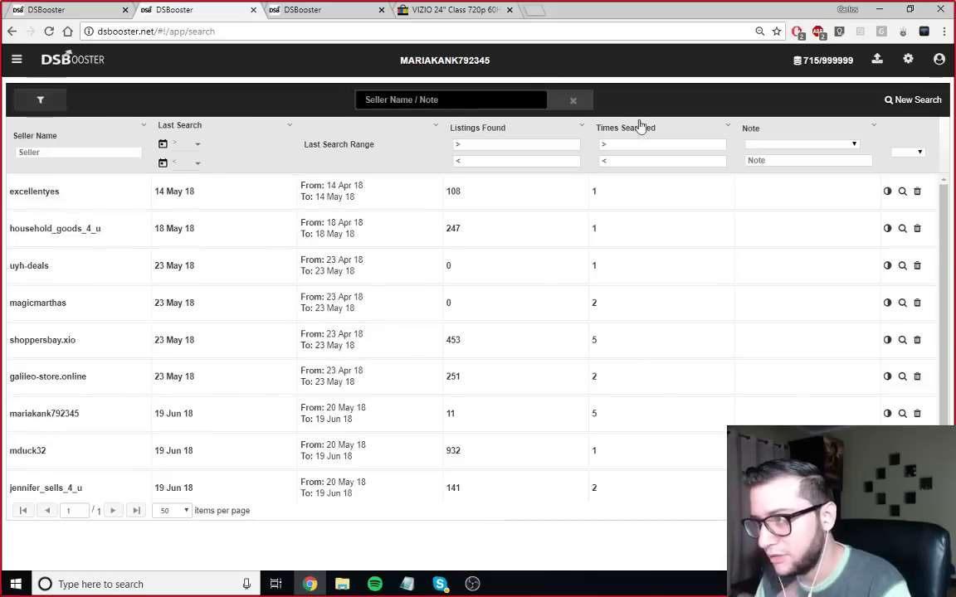
left_click(486, 144)
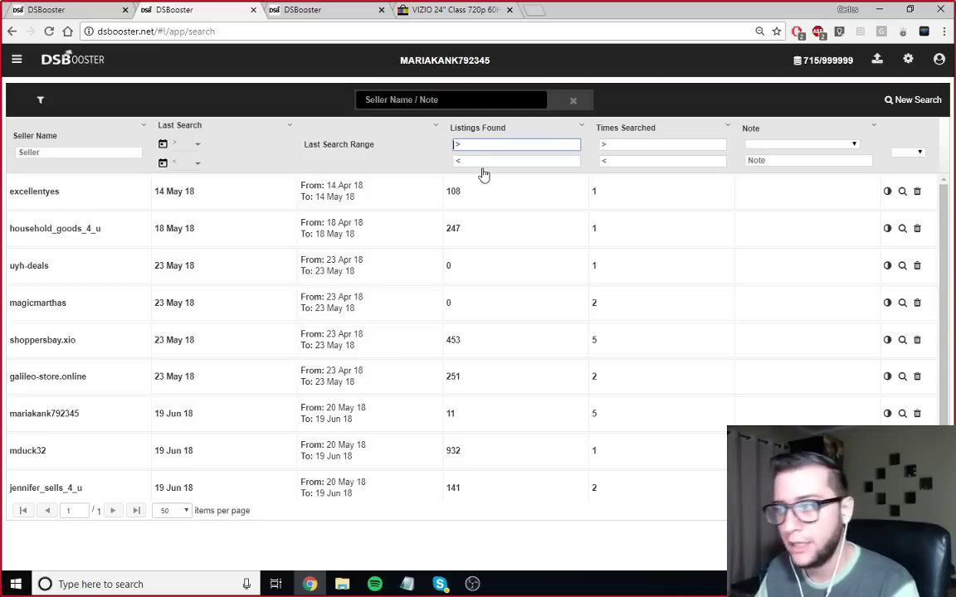
left_click(479, 162)
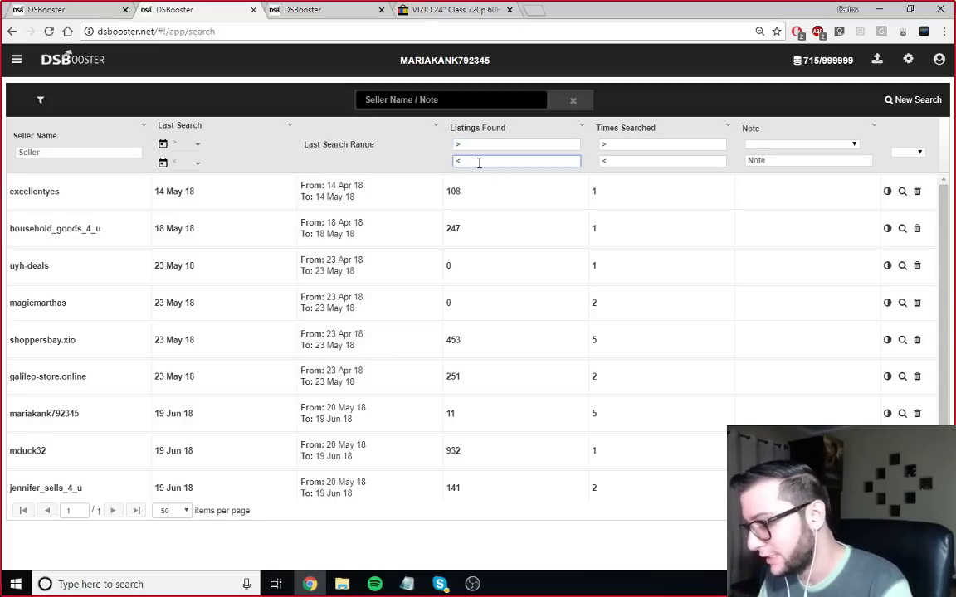
type("50")
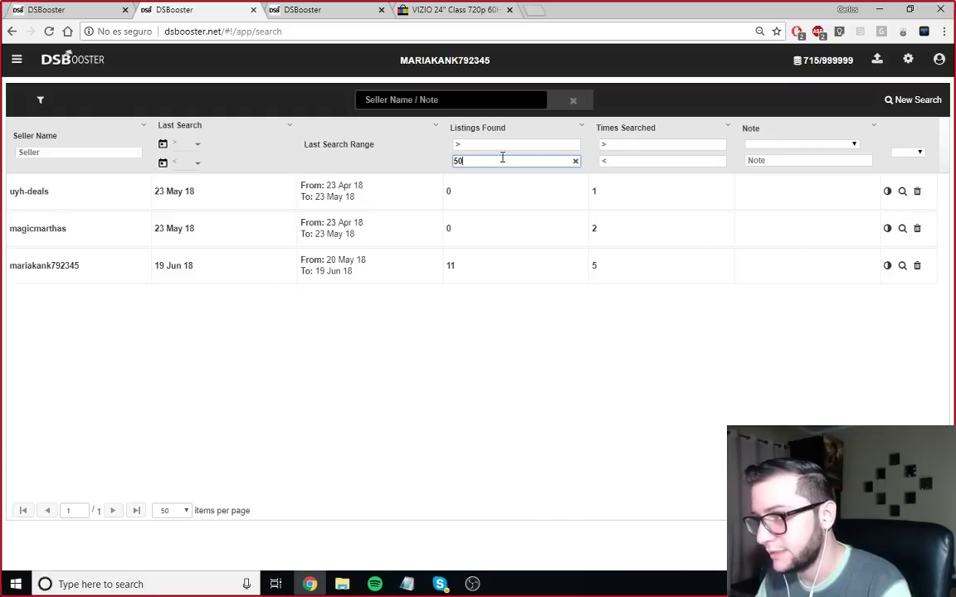
left_click(574, 163)
- Filter for sellers with more than 150 listings found and clear the filter
left_click(513, 145)
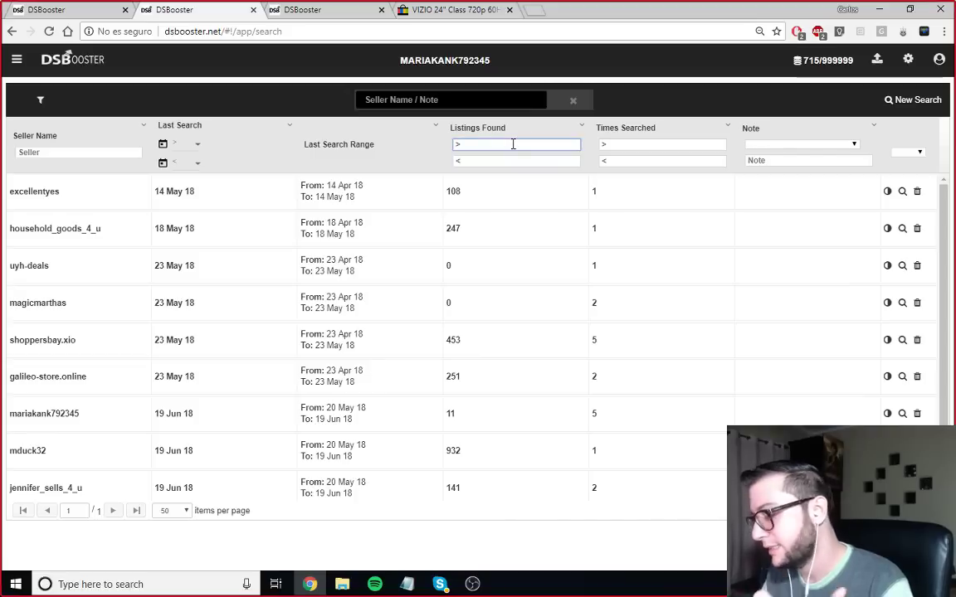
type("150")
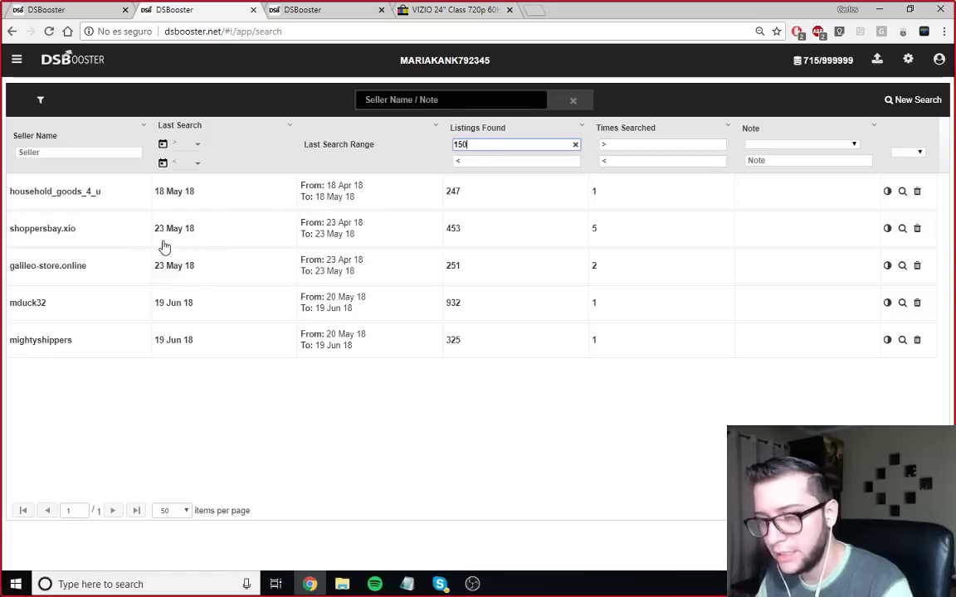
left_click(575, 145)
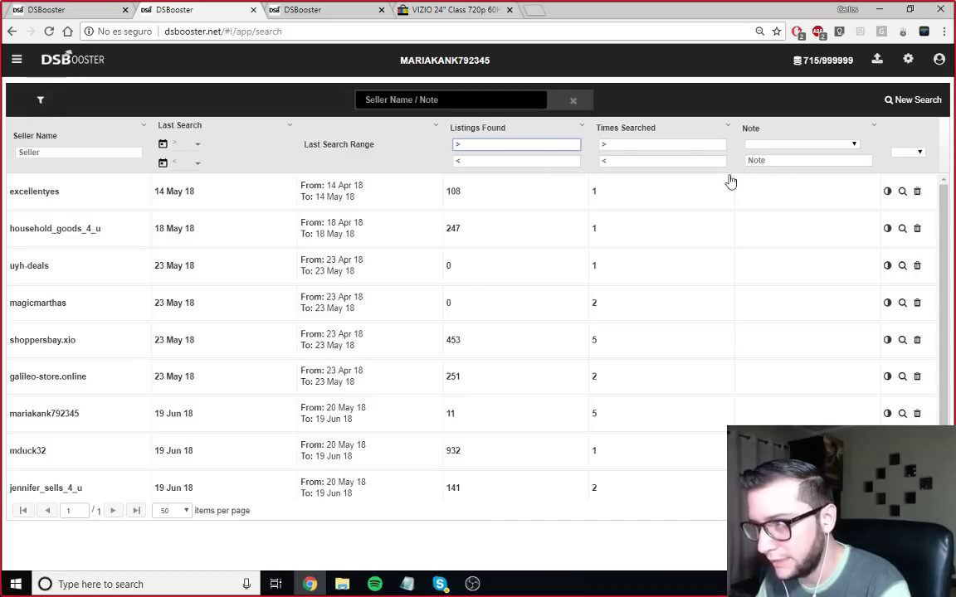
- Filter for sellers searched fewer than 3 times and clear the filter
left_click(629, 143)
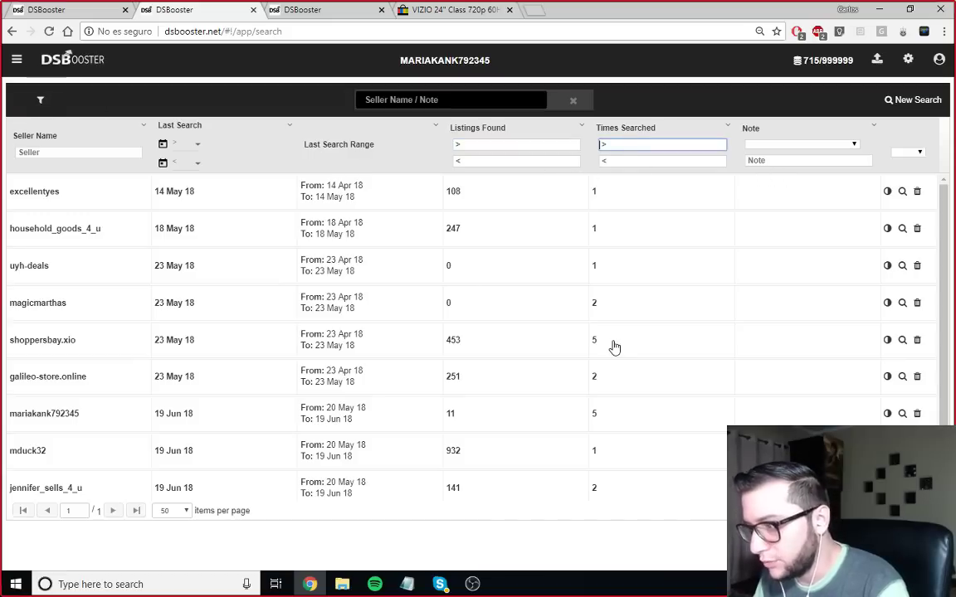
scroll(627, 269, "down", 1)
scroll(627, 269, "up", 1)
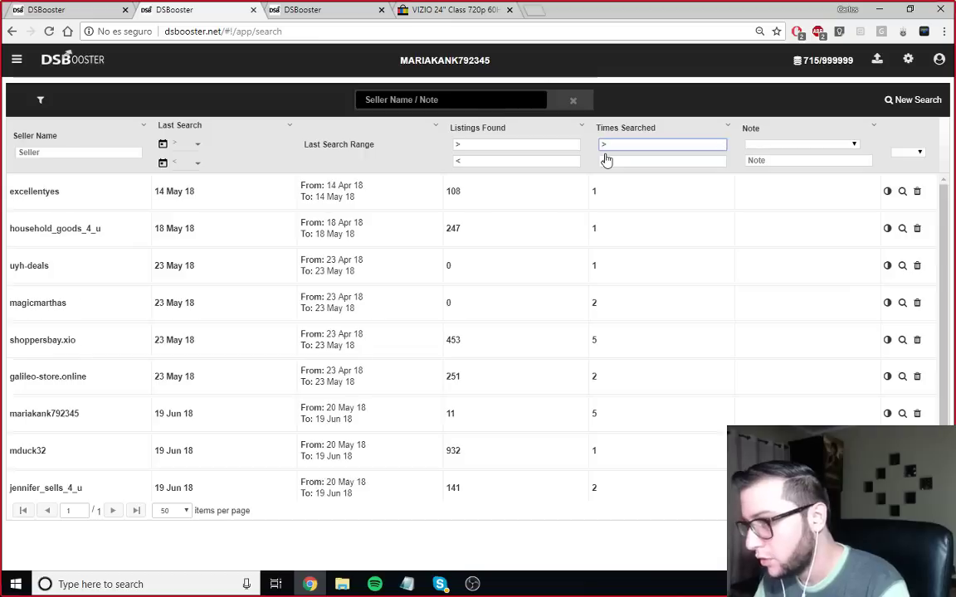
left_click(606, 160)
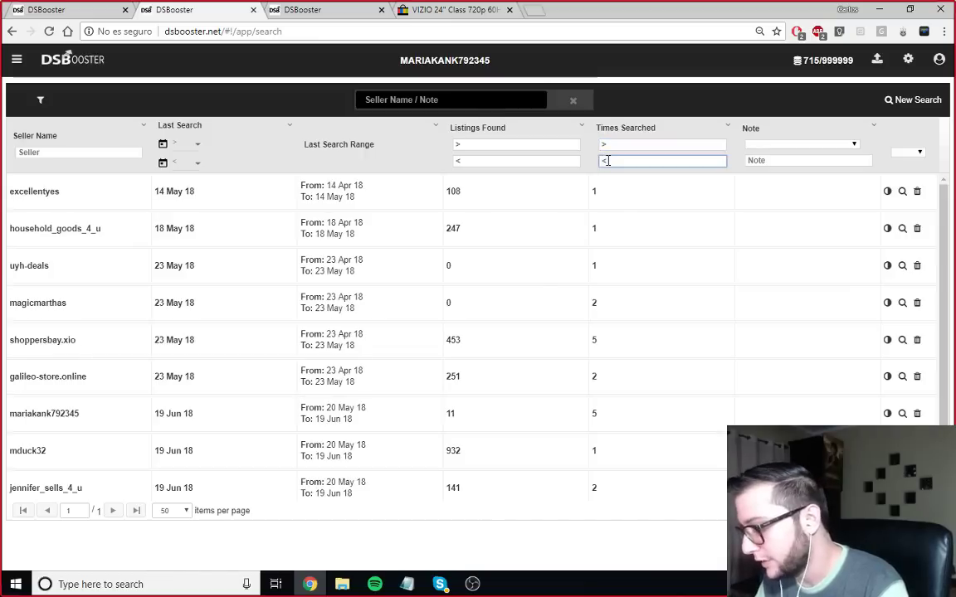
type("3")
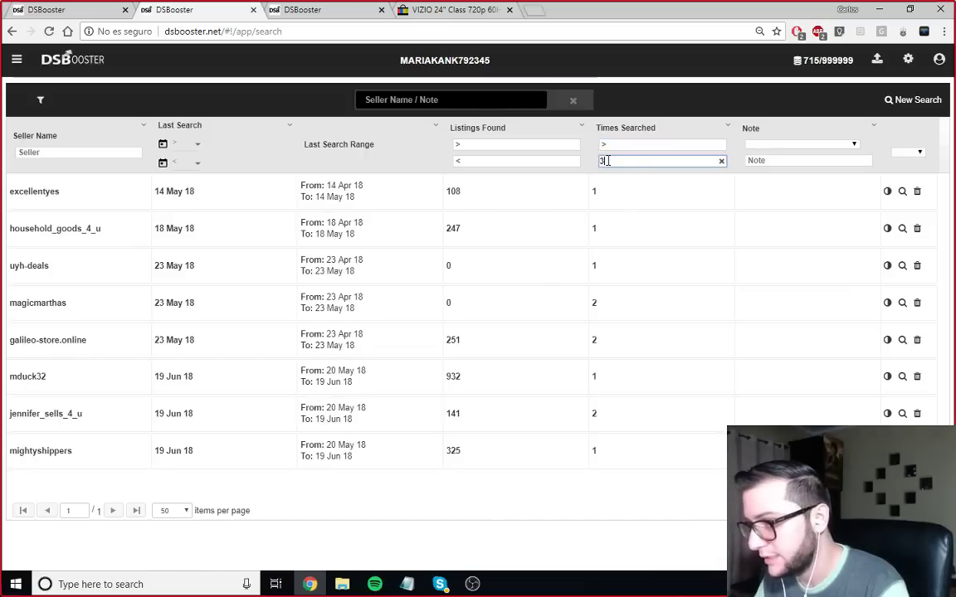
left_click(721, 161)
left_click(854, 144)
left_click(937, 157)
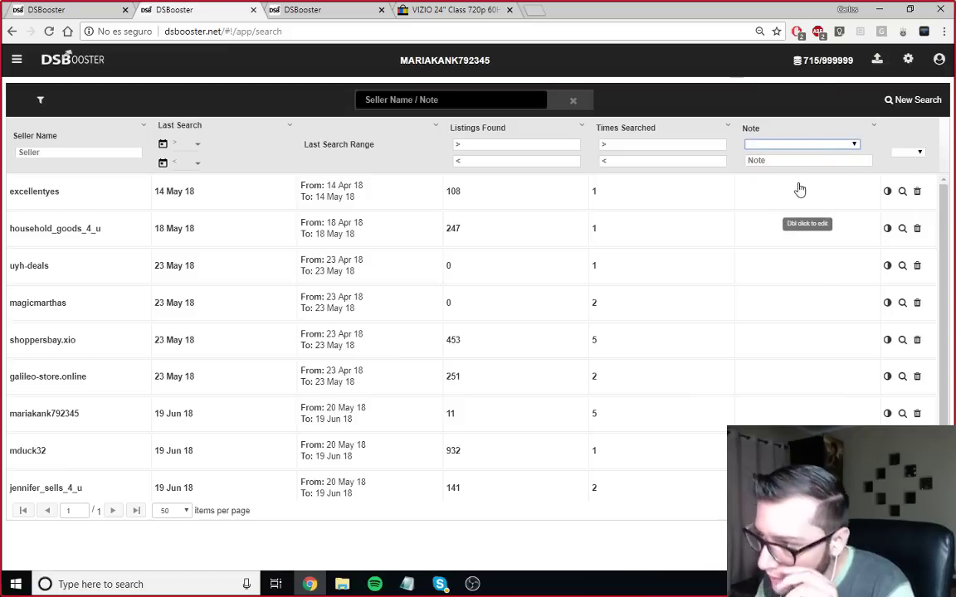
left_click(838, 148)
left_click(841, 144)
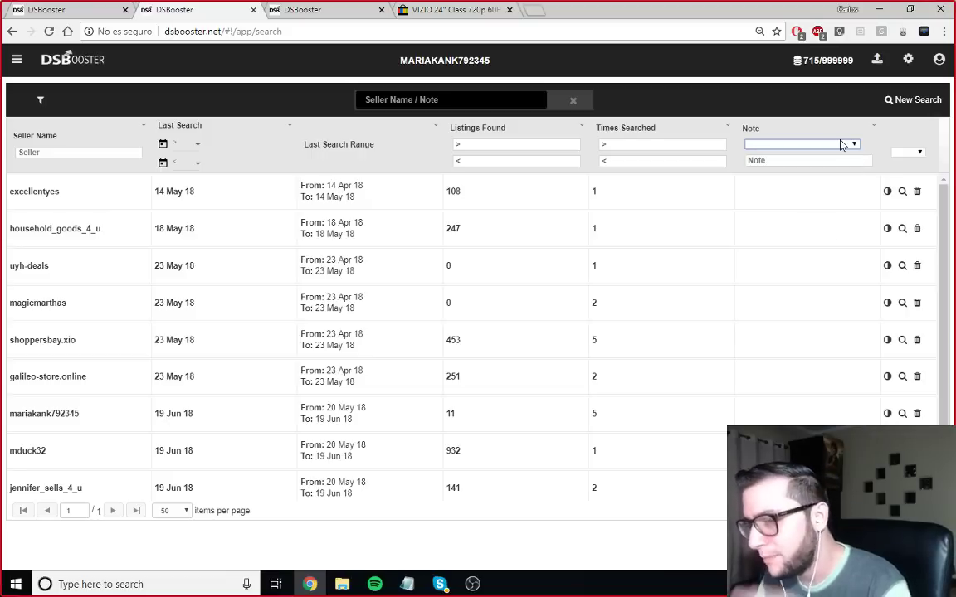
- Select the seller name 4hwdeals in the untitled Notepad notes and return to the DSBooster search page
left_click(407, 584)
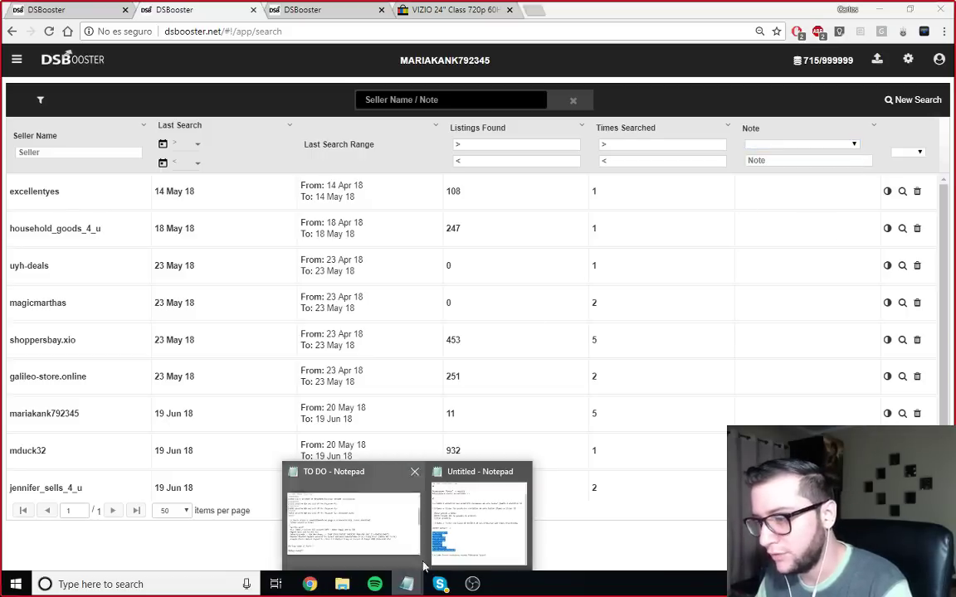
left_click(460, 521)
left_click(556, 315)
double_click(519, 319)
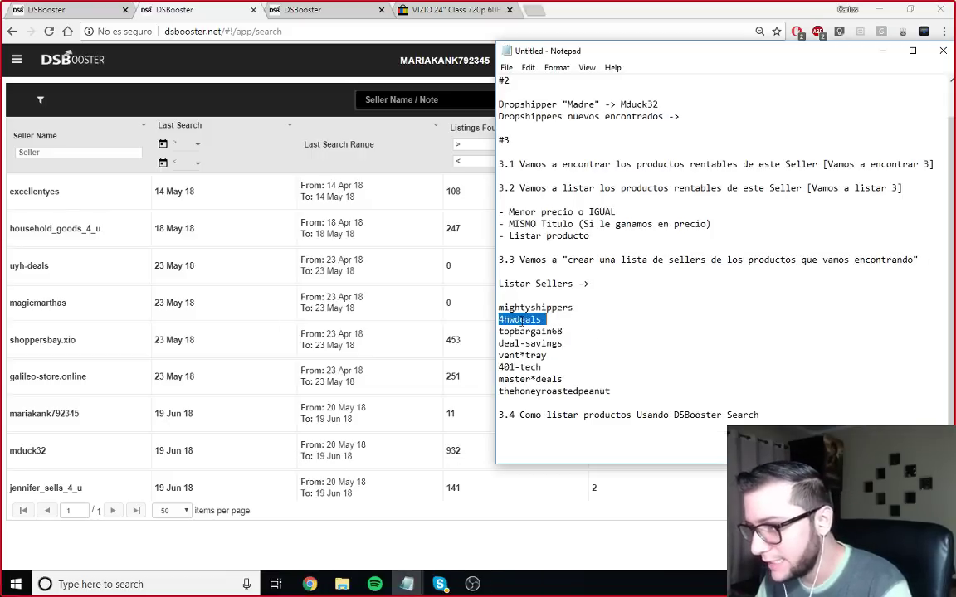
left_click(233, 116)
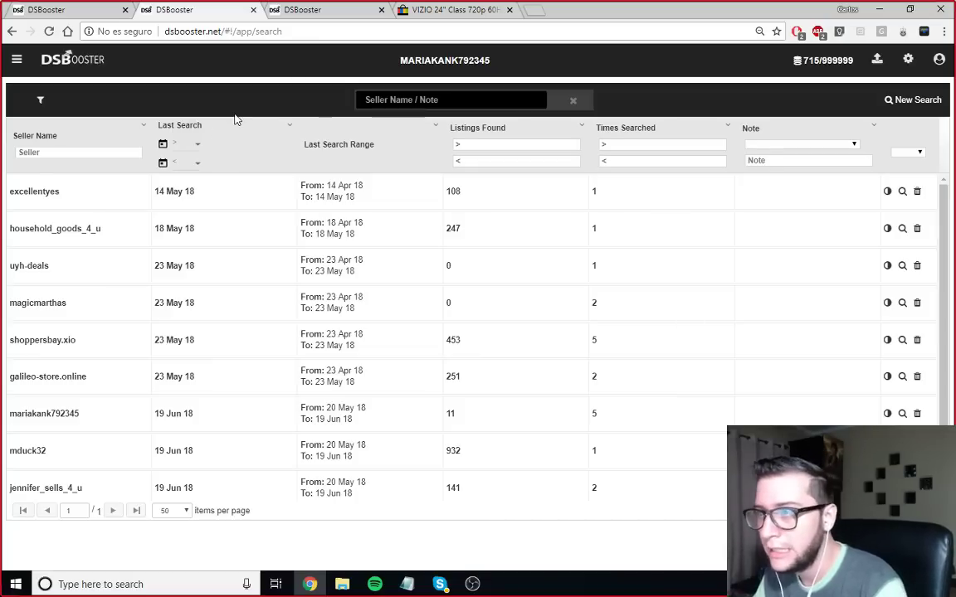
- Check the running listing search, highlight the sellers from 4hwdeals to thehoneyroastedpeanut in the Notepad list, and return to the seller search history
left_click(326, 15)
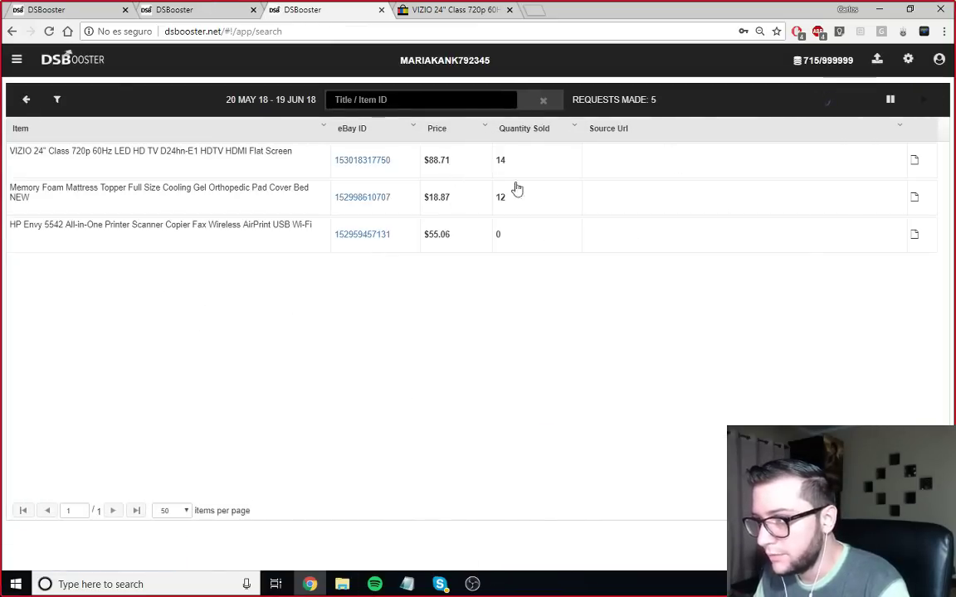
mouse_move(407, 584)
left_click(497, 505)
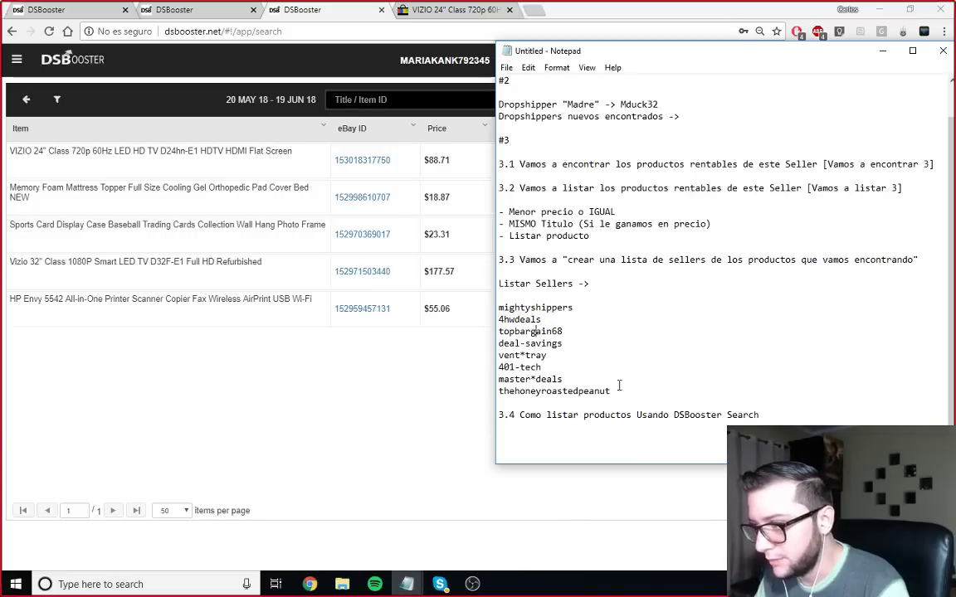
left_click_drag(611, 391, 491, 319)
left_click(489, 59)
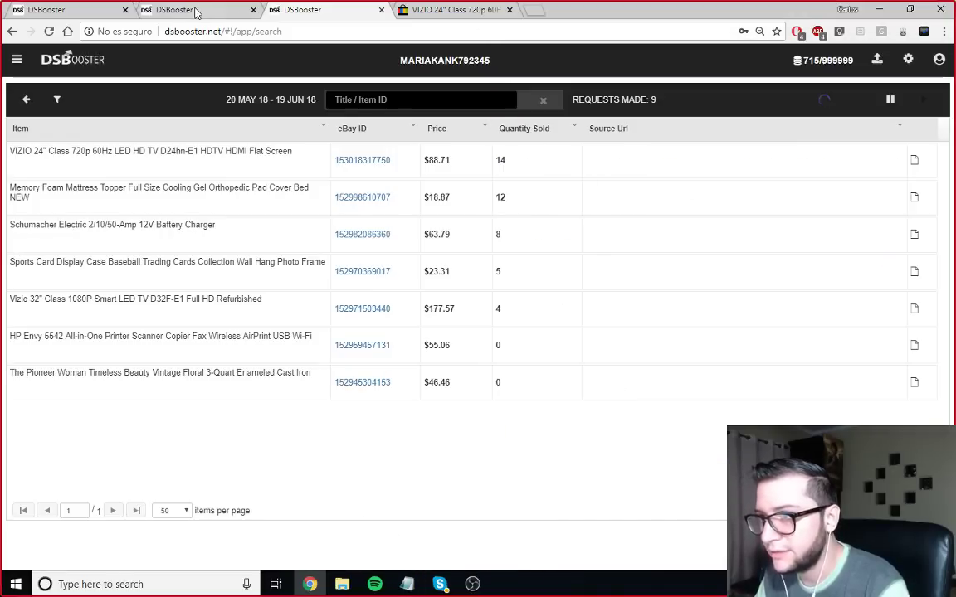
left_click(179, 9)
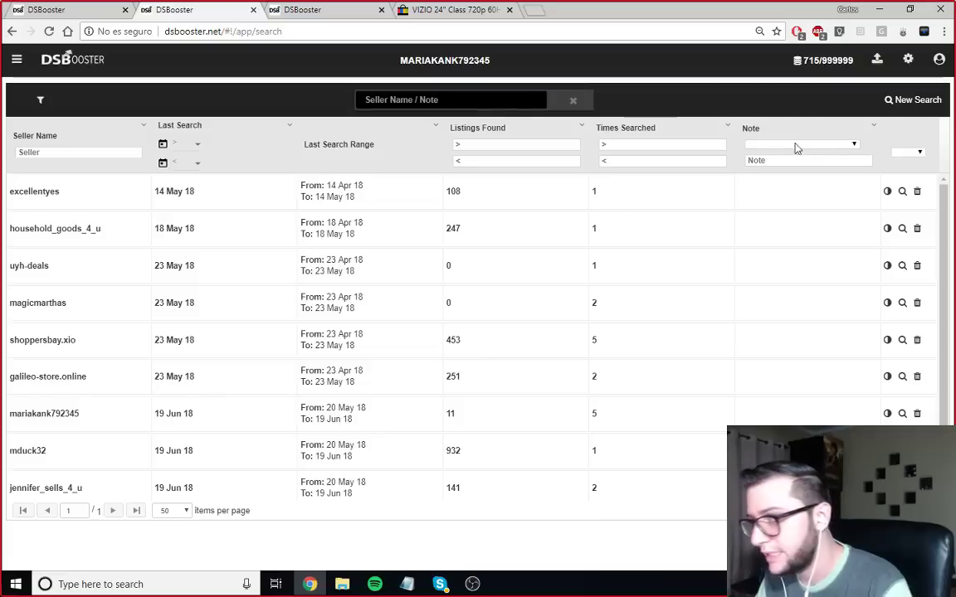
double_click(799, 197)
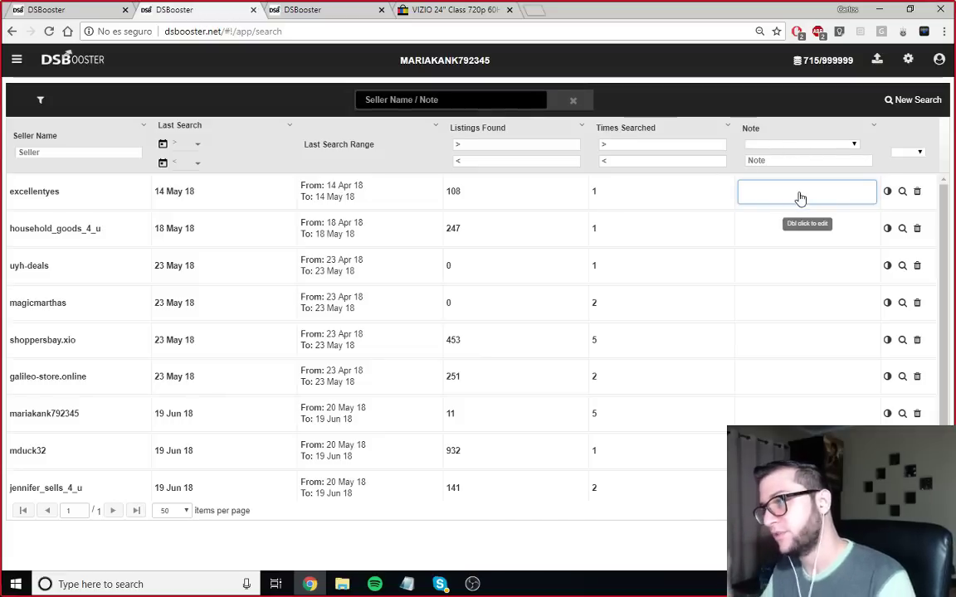
type("Produc")
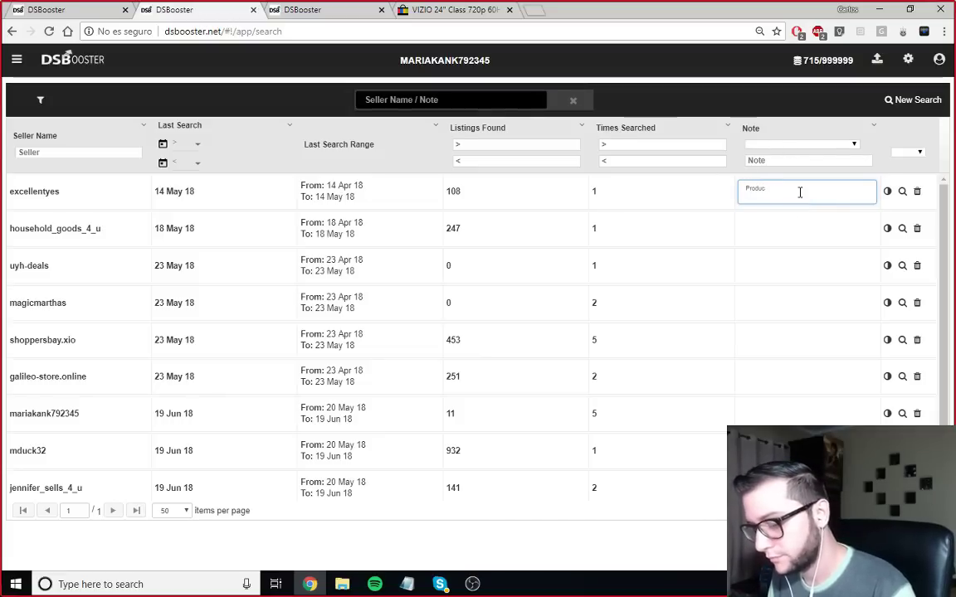
key("ctrl+a")
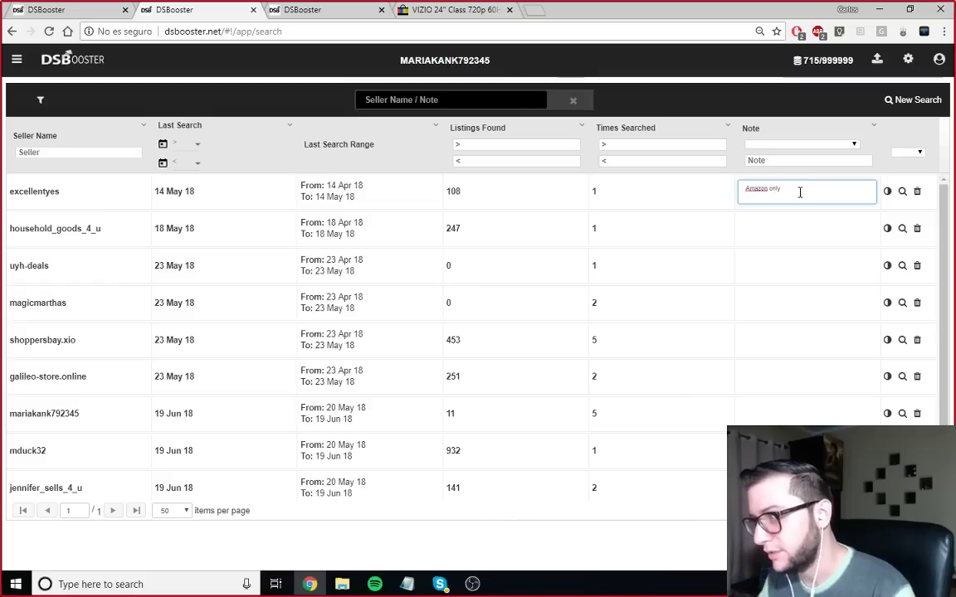
left_click(663, 217)
double_click(769, 240)
type("Walmart")
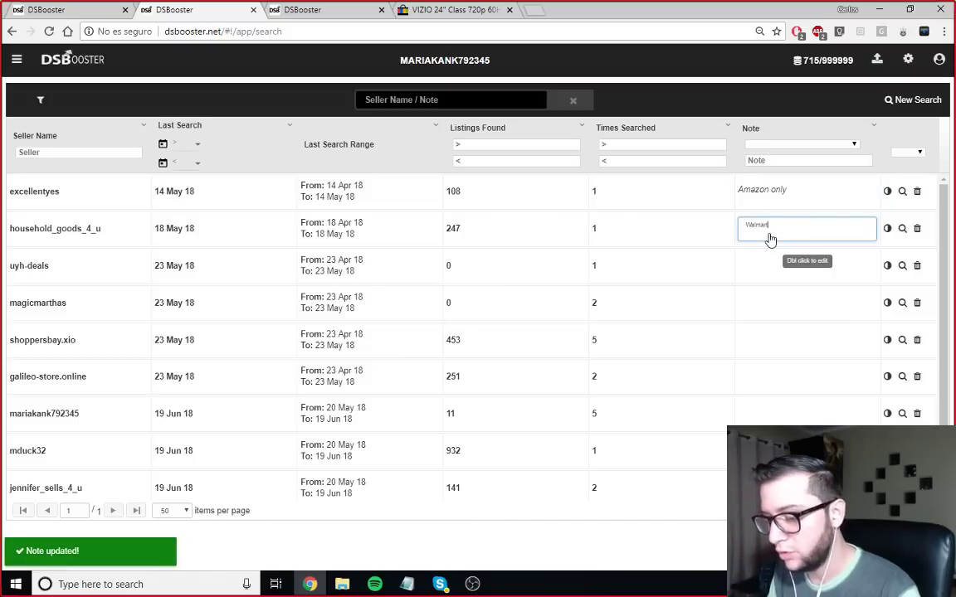
type(" Only")
left_click(655, 234)
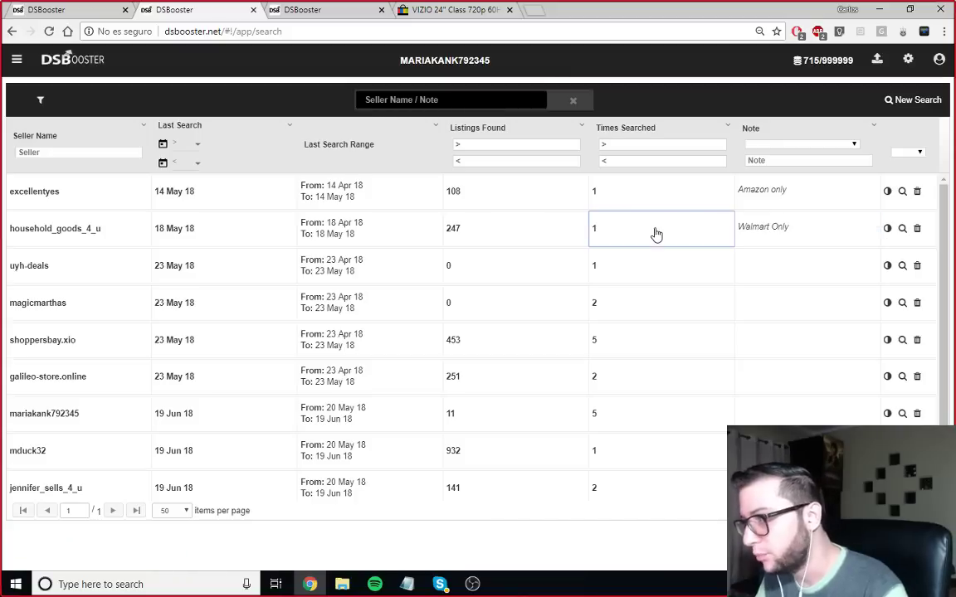
- Add the note "Amazon y Walmart" to uyh-deals and the note "Walmart Precios faciles de ganarle" to magicmarthas
left_click(774, 278)
double_click(774, 281)
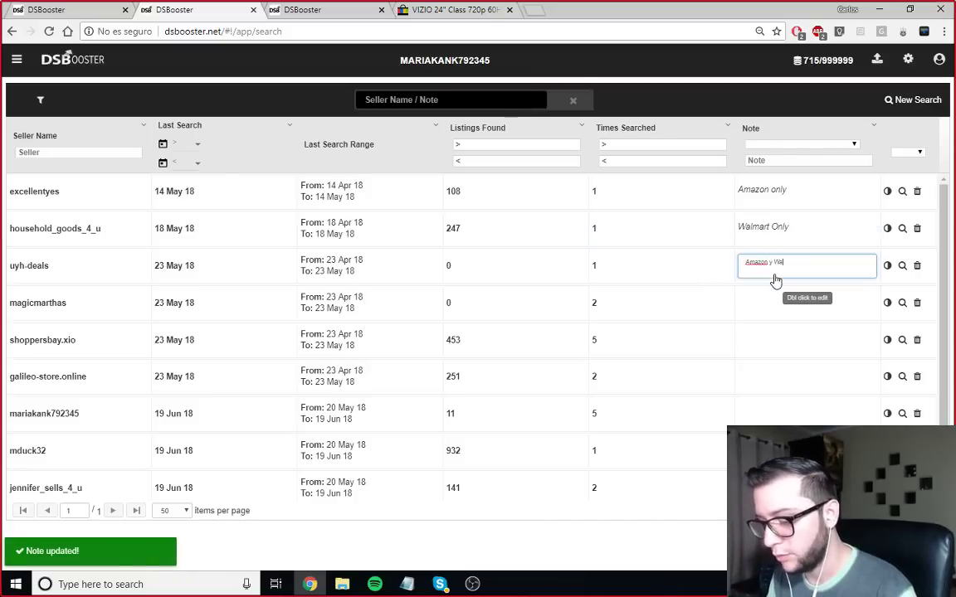
type("Amazon y Walmart")
key("Return")
double_click(769, 306)
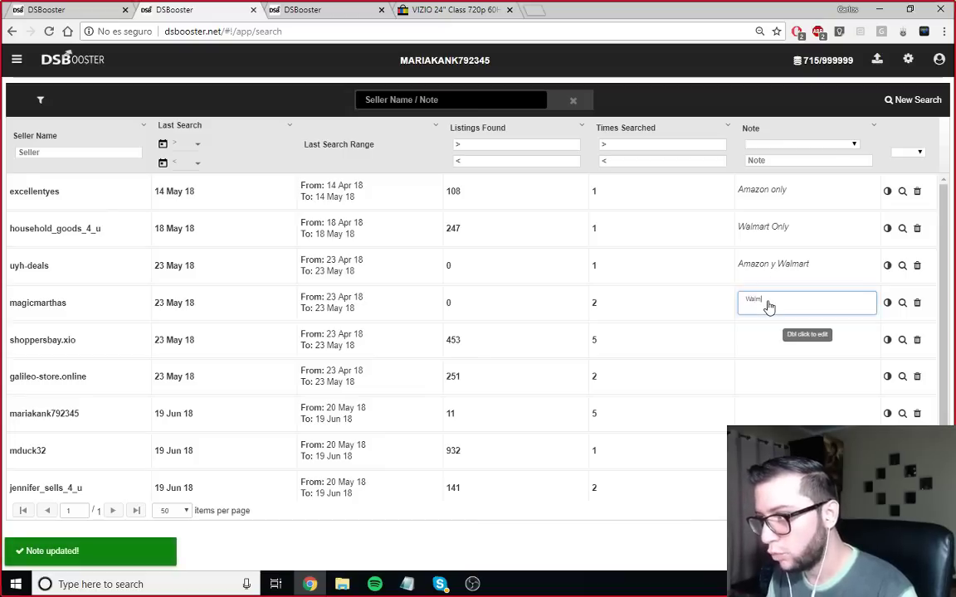
type("Walmart Precios ")
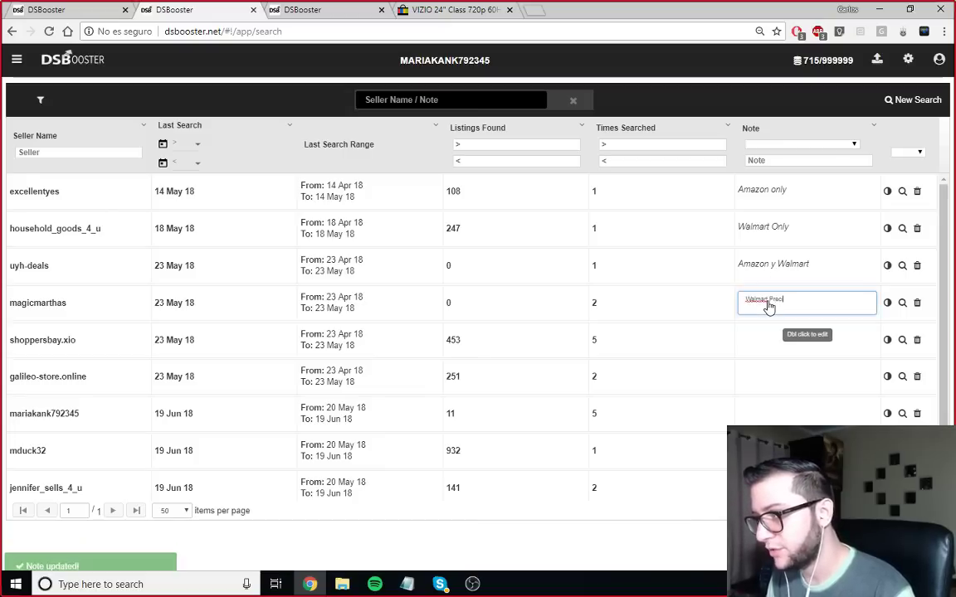
type("faciles de ganarle")
key("Return")
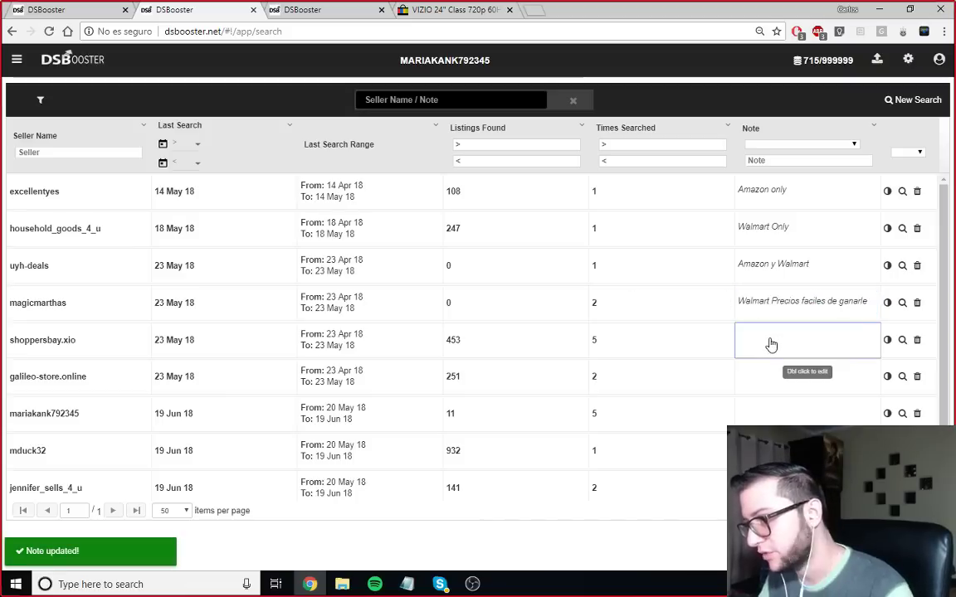
- Add the note "Amazon Precios muy competitivos" to seller shoppersbay.xio
double_click(770, 343)
type("Amazon #1")
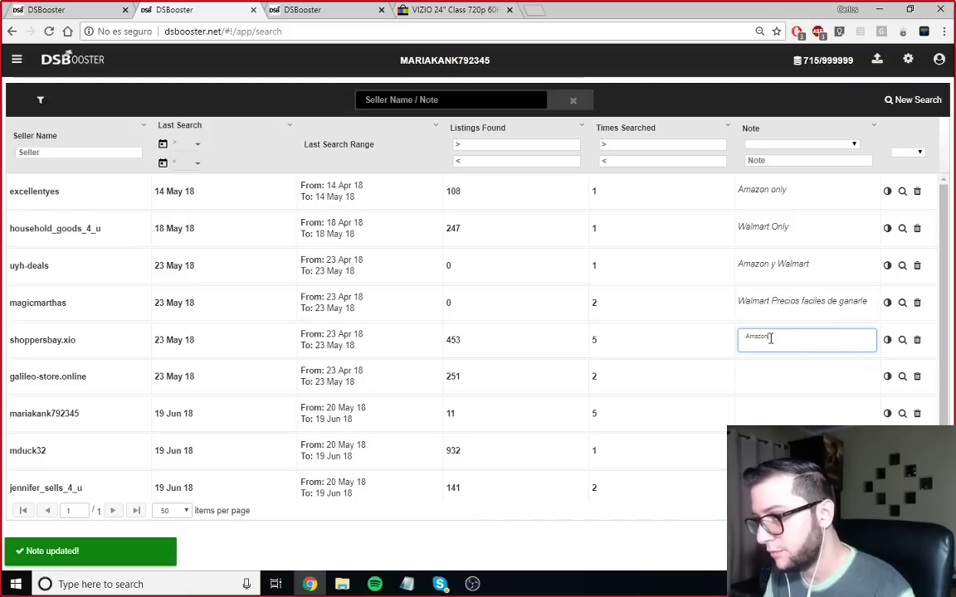
key("BackSpace")
key("BackSpace")
type("Precios muy competiti")
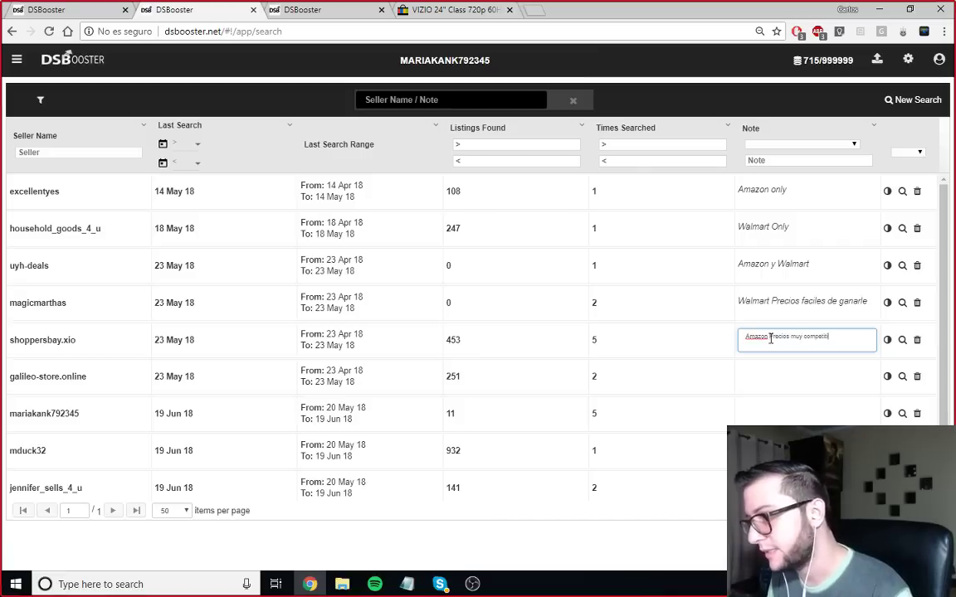
left_click(636, 338)
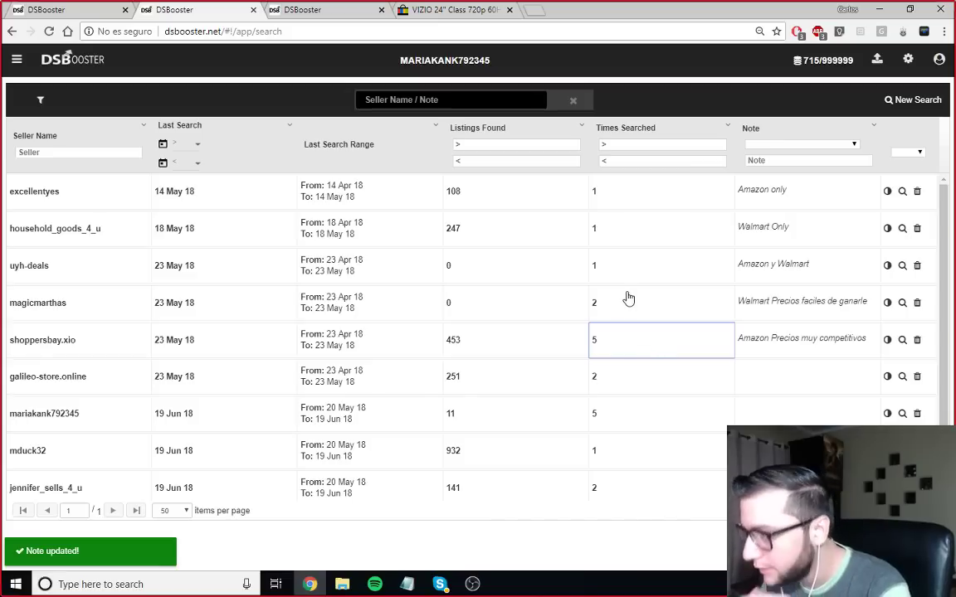
left_click(629, 303)
left_click(700, 345)
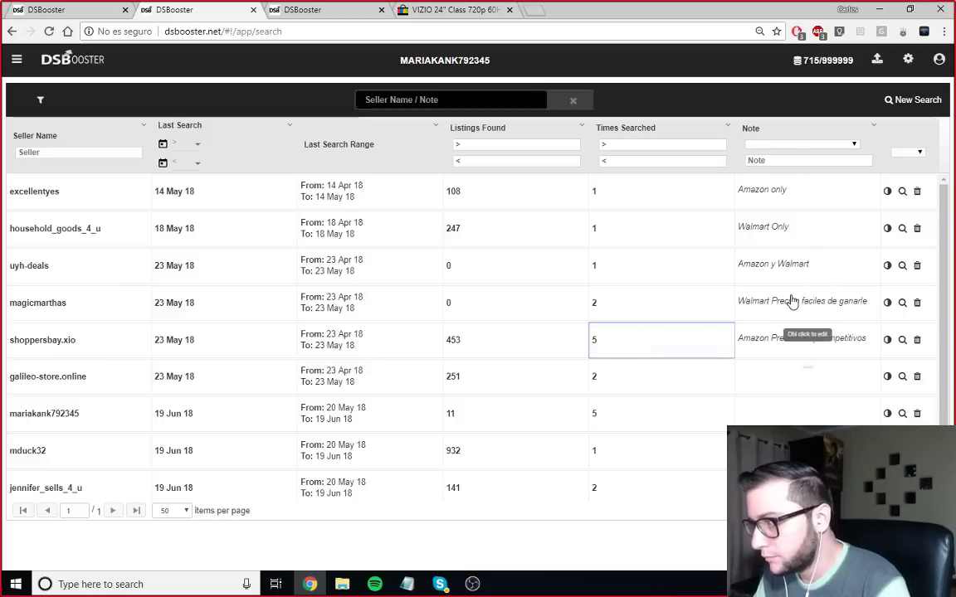
left_click(781, 226)
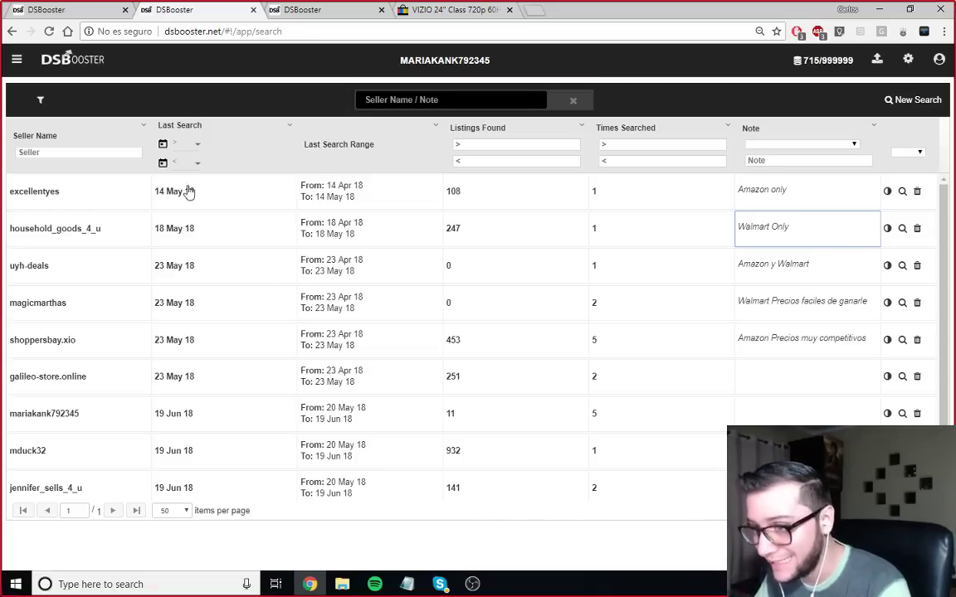
left_click(810, 159)
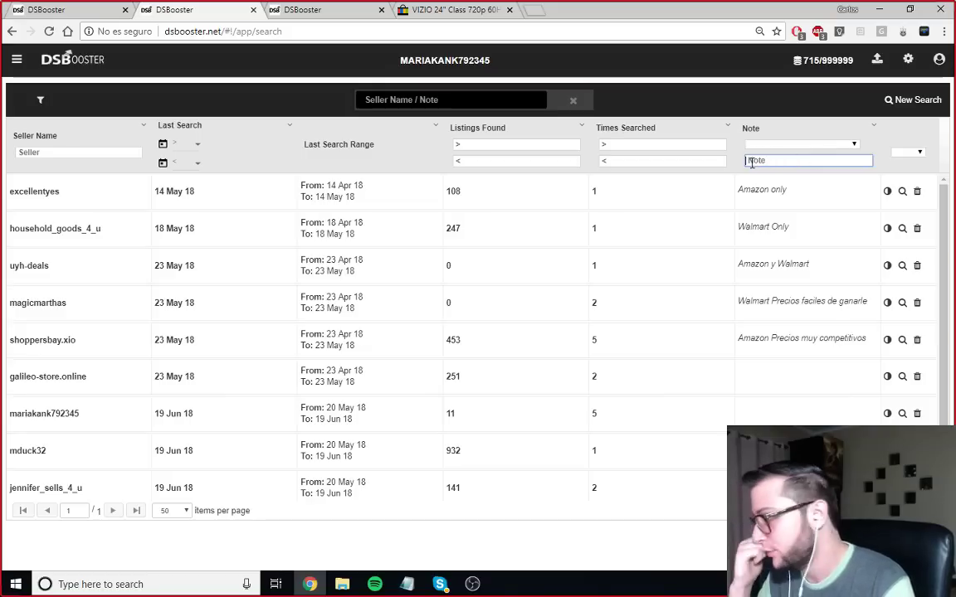
type("ama")
key("BackSpace")
key("BackSpace")
key("BackSpace")
- Filter the sellers by Has Note, switch the filter to Empty Note, and clear it
left_click(763, 146)
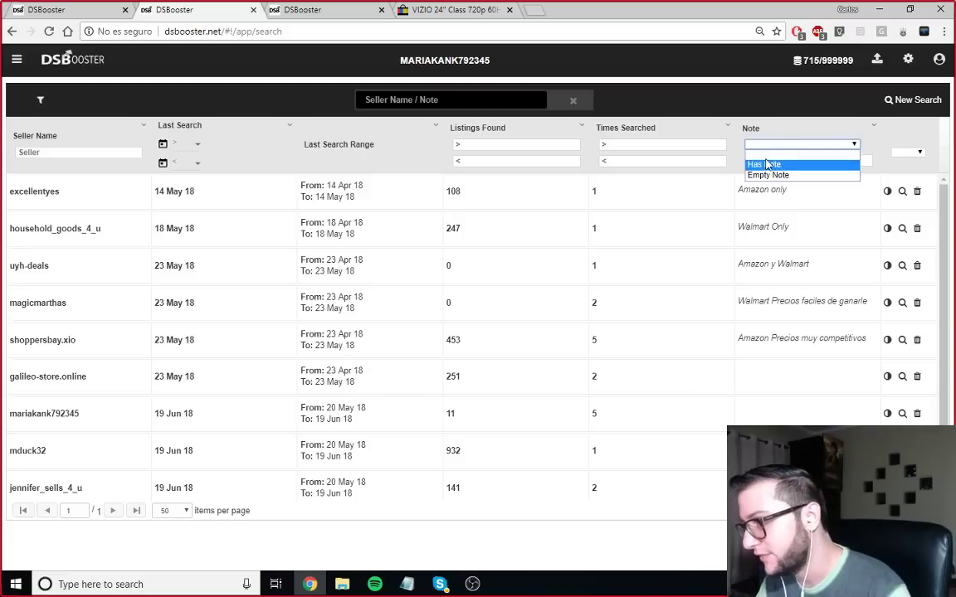
left_click(767, 164)
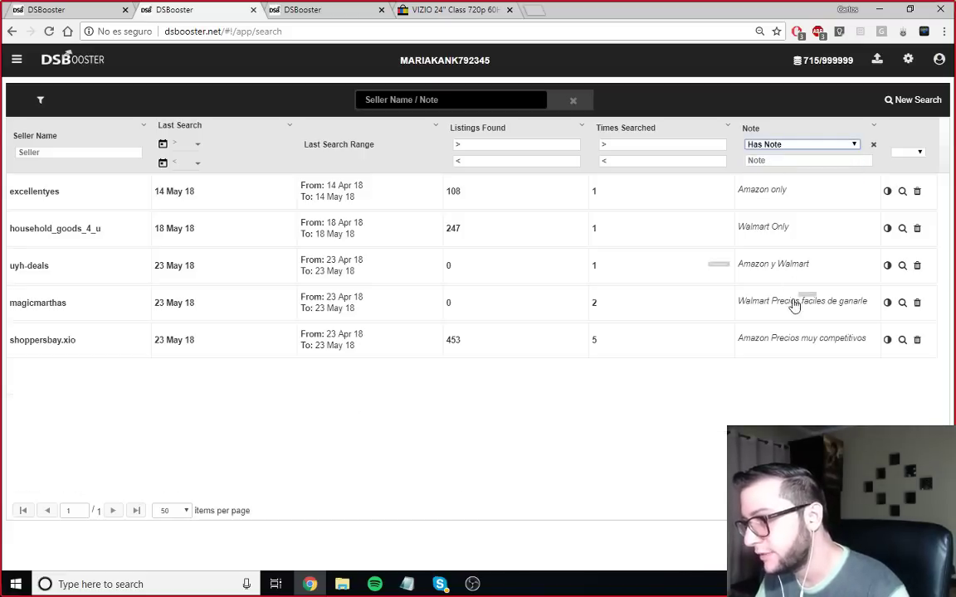
left_click(842, 149)
left_click(768, 175)
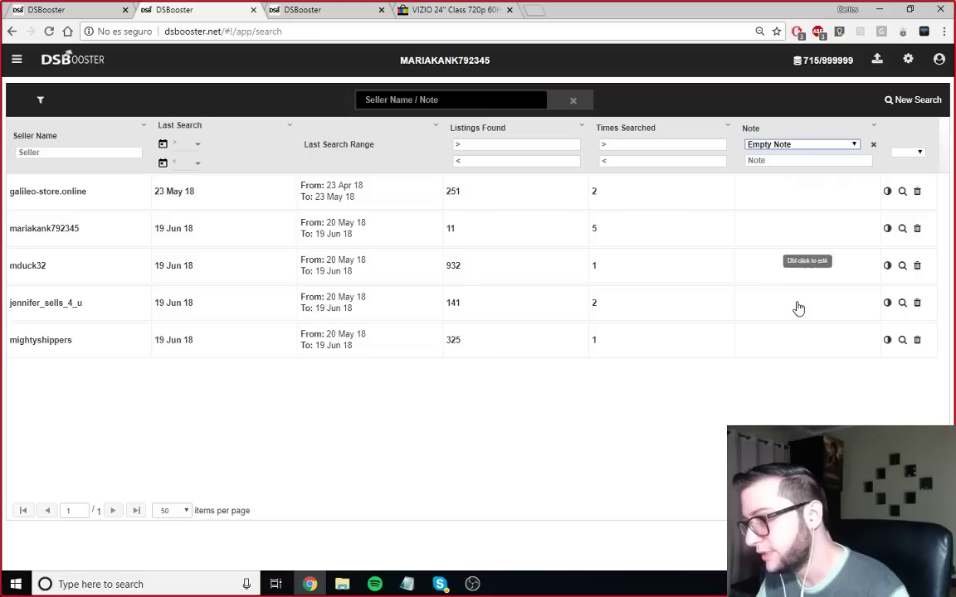
left_click(828, 147)
left_click(802, 153)
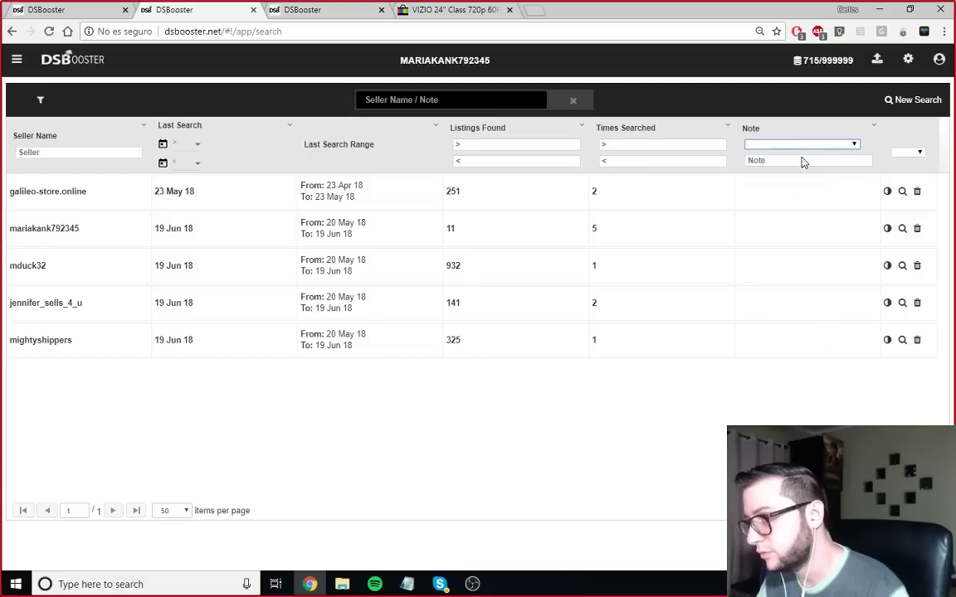
- Filter the seller notes by "amazon" and by "walmart only", and clear the note filter
left_click(798, 161)
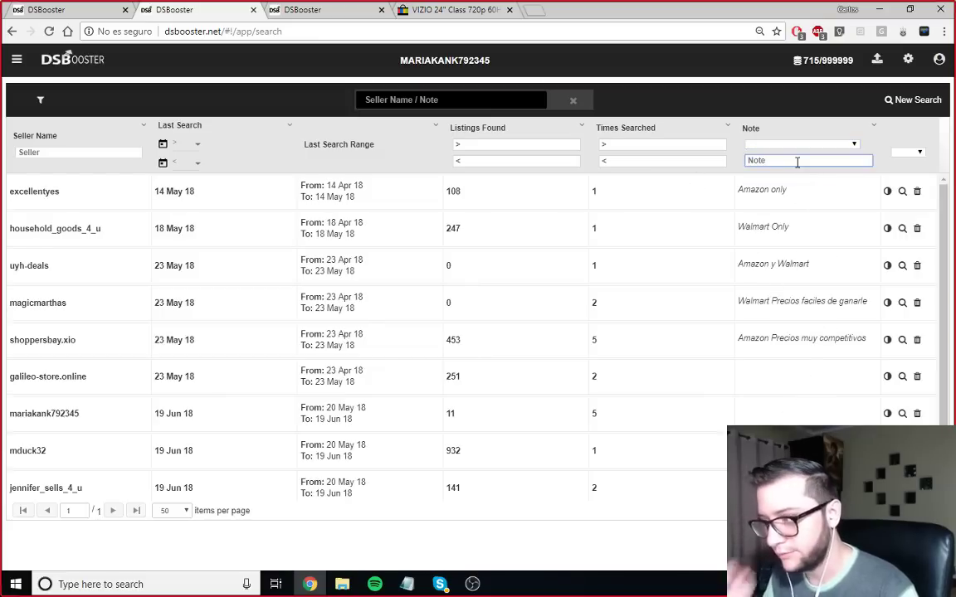
type("amazon")
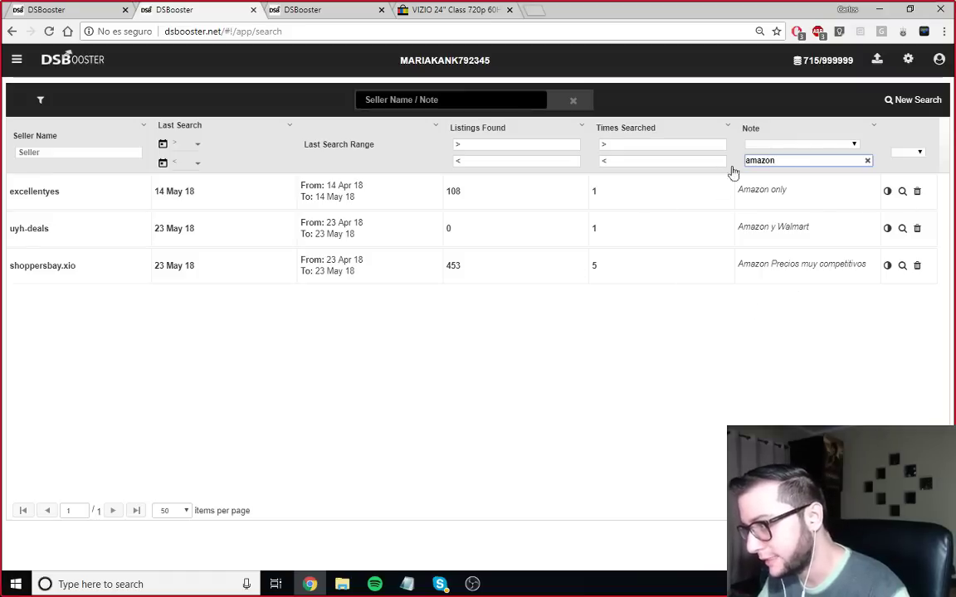
key("BackSpace")
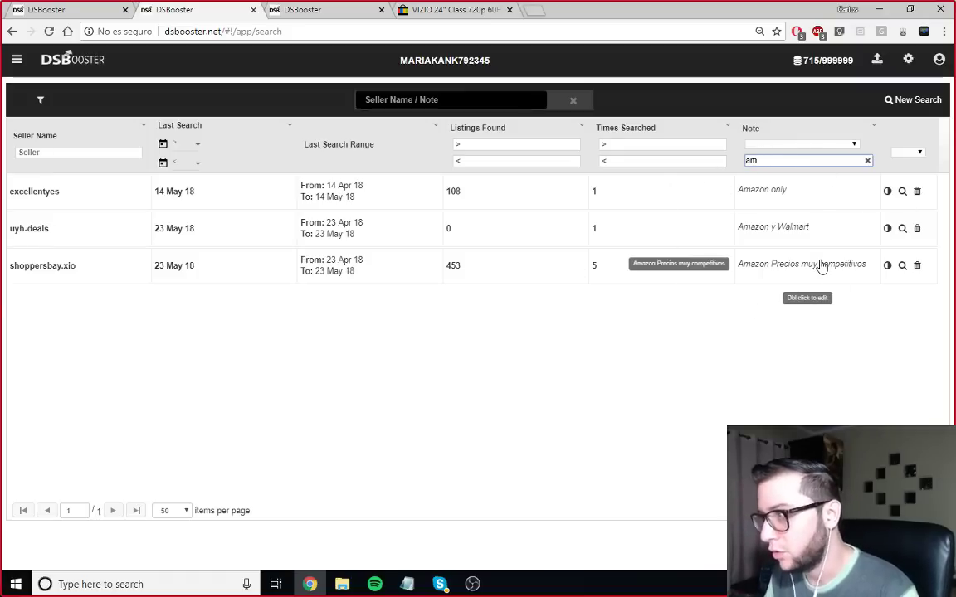
key("BackSpace")
key("BackSpace")
type("walmart")
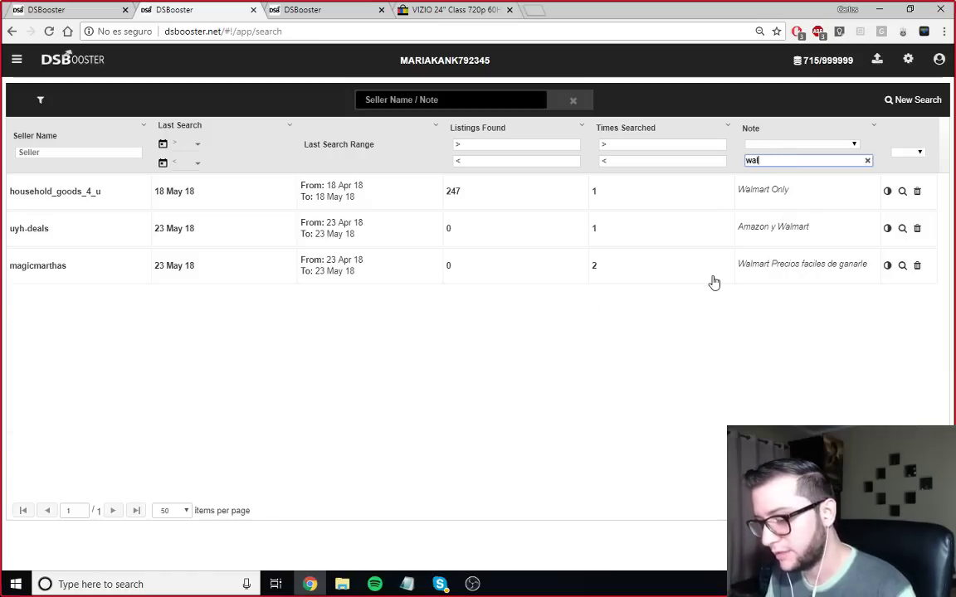
type(" only")
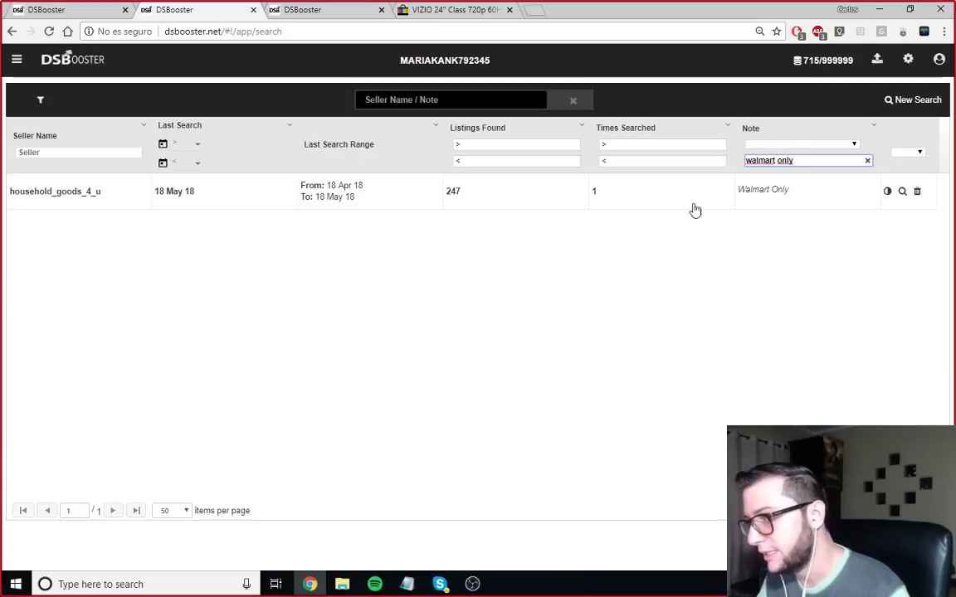
left_click(866, 160)
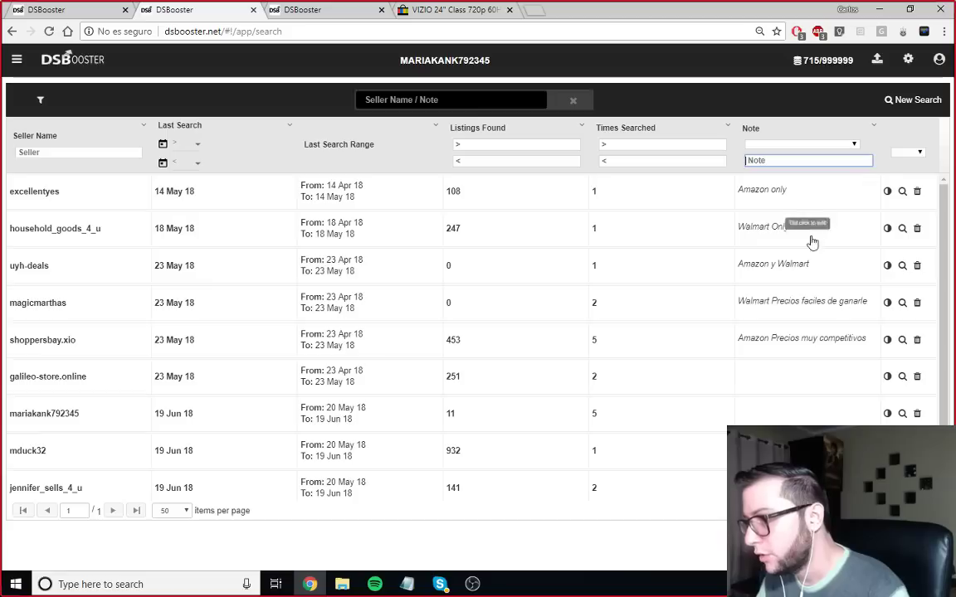
left_click(757, 303)
left_click(767, 295)
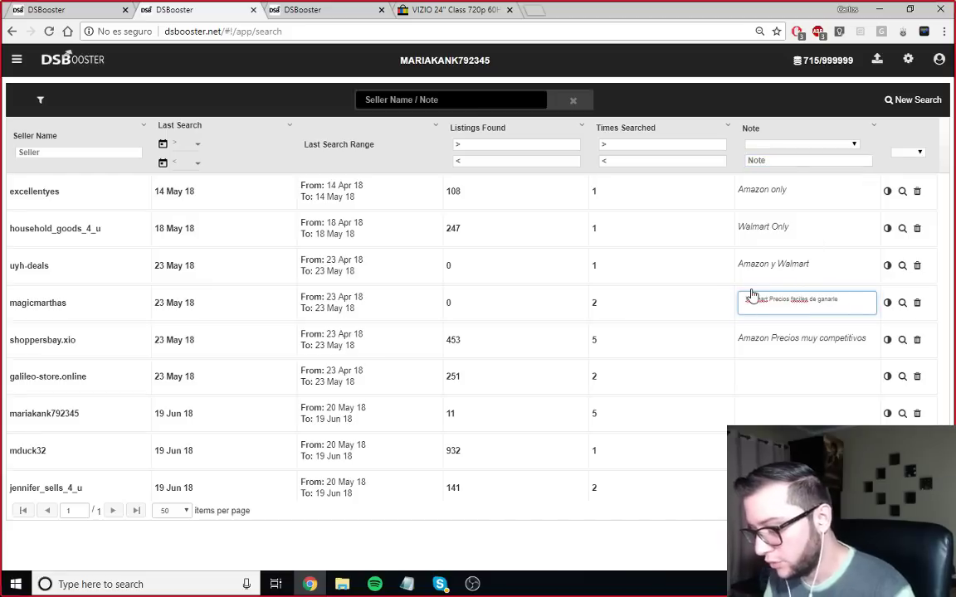
type("Only")
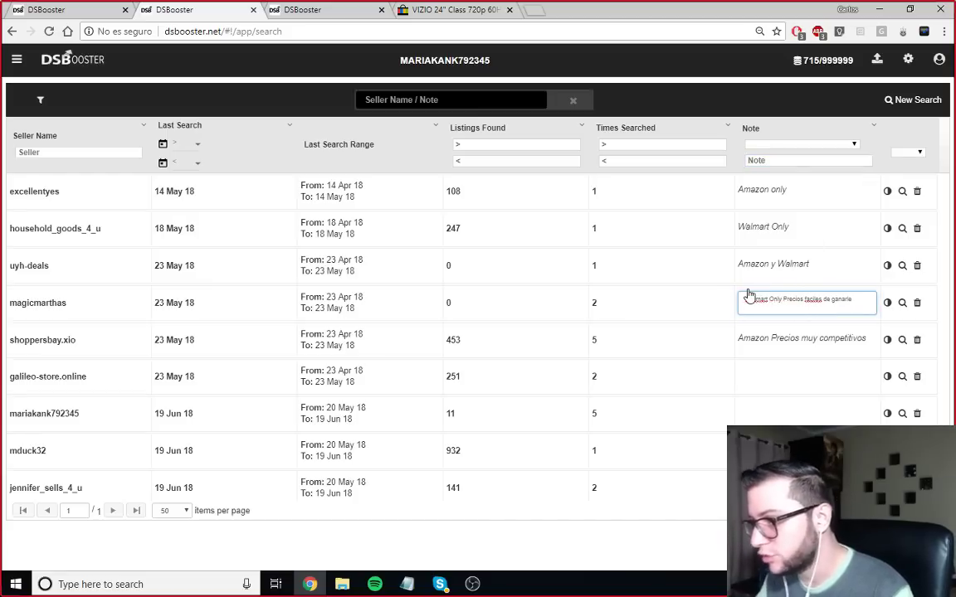
left_click(680, 311)
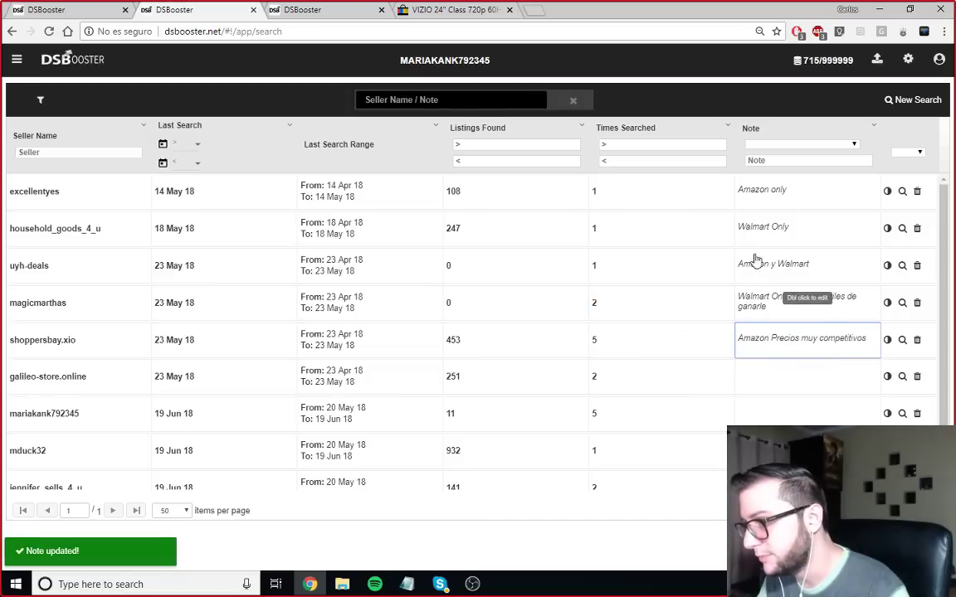
- Add the note "Walmart Only muy bueno" to seller galileo-store.online
double_click(776, 379)
type("Walmart O")
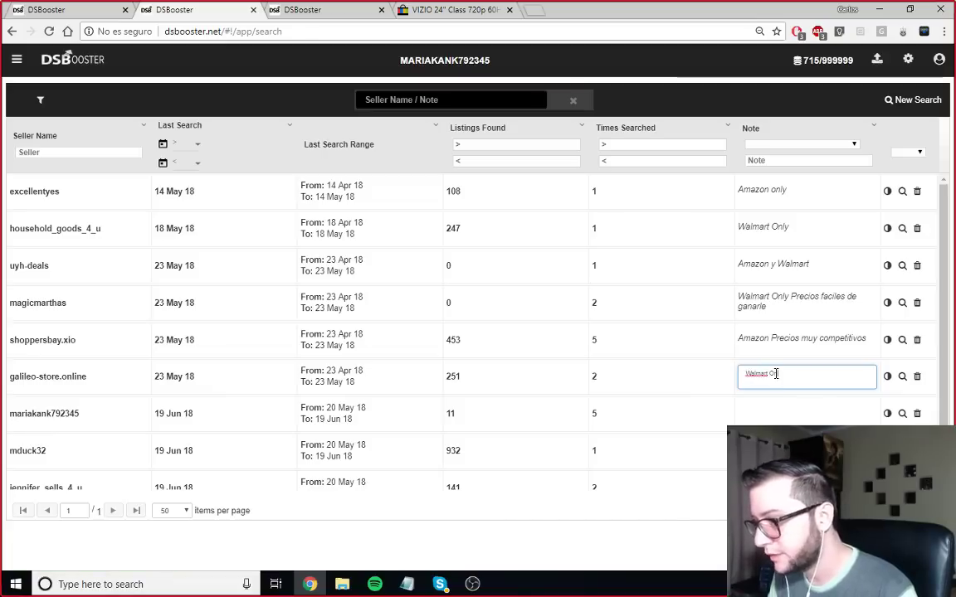
type("nl")
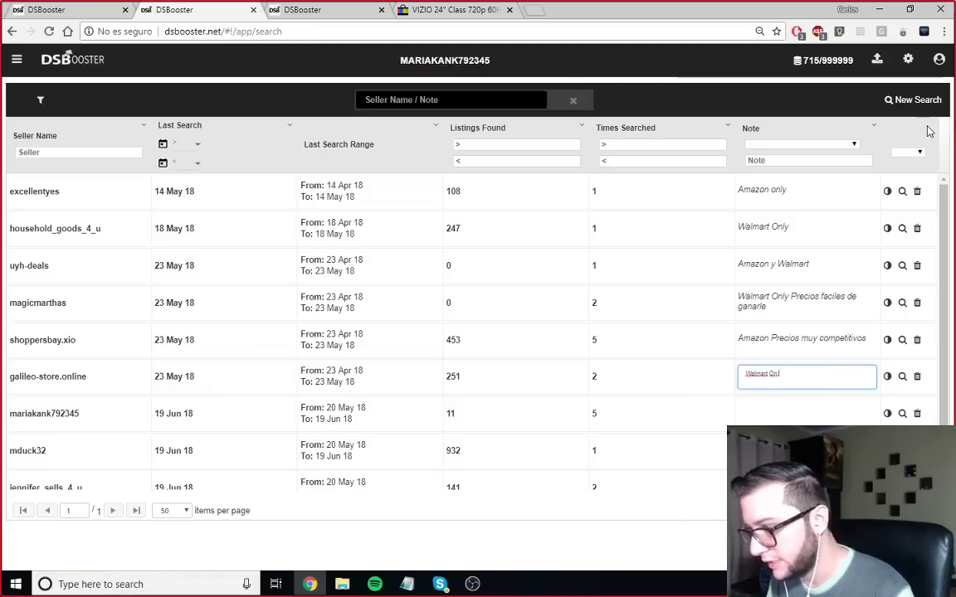
type("y Precios de")
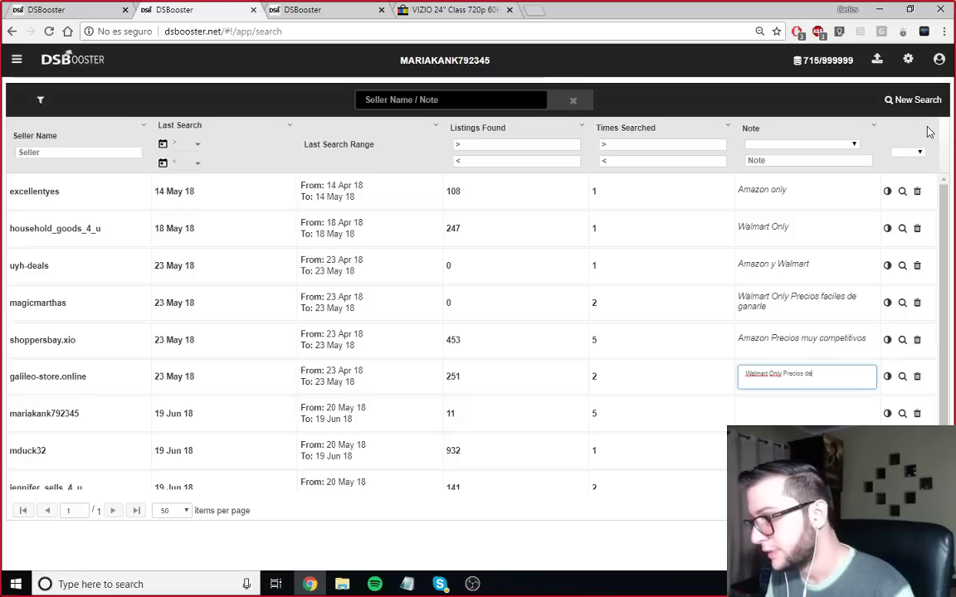
key("BackSpace")
key("BackSpace")
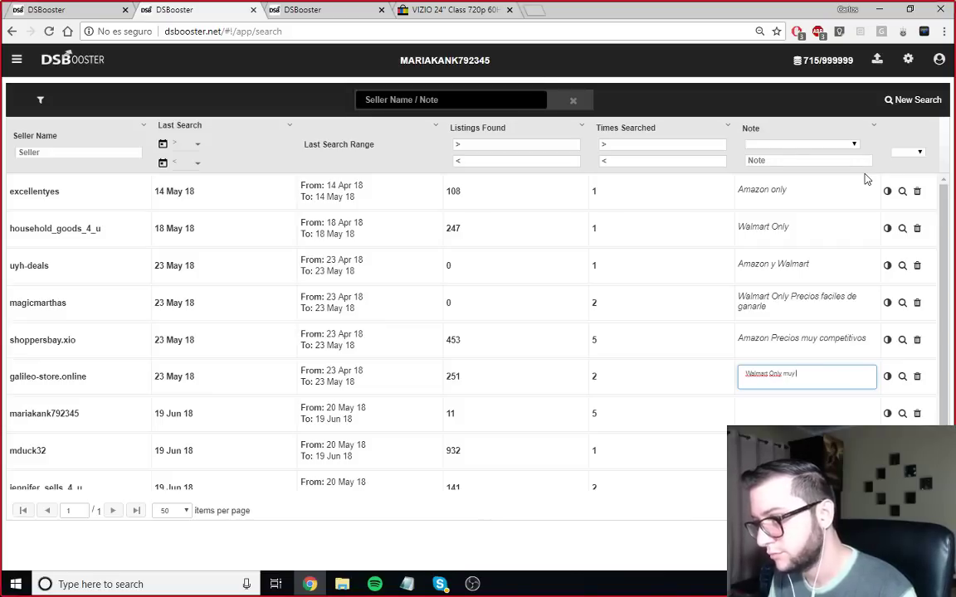
left_click(674, 309)
- Filter the seller notes by "Walmart only" and clear the note filter
left_click(770, 161)
type("Walmart on")
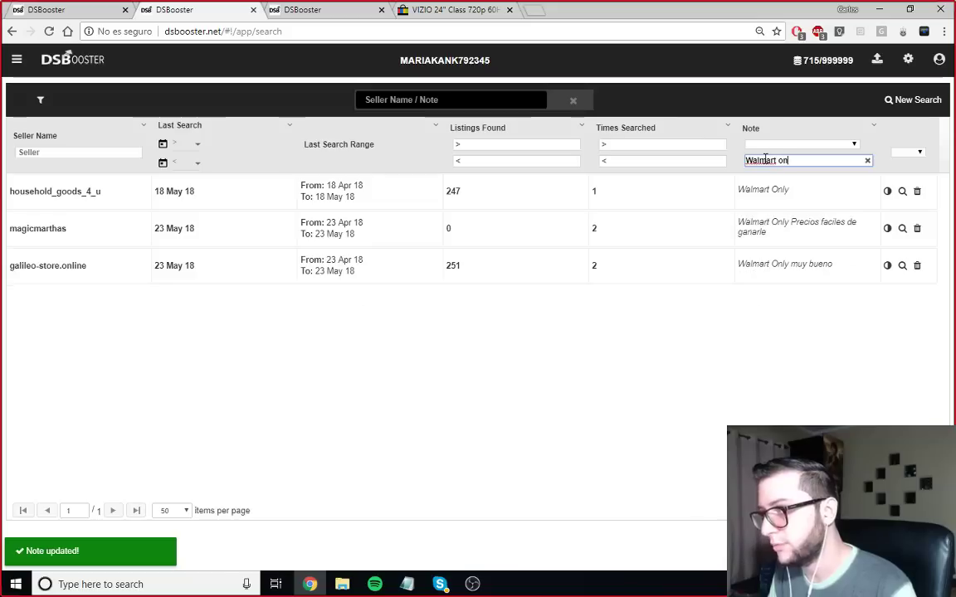
type("yly")
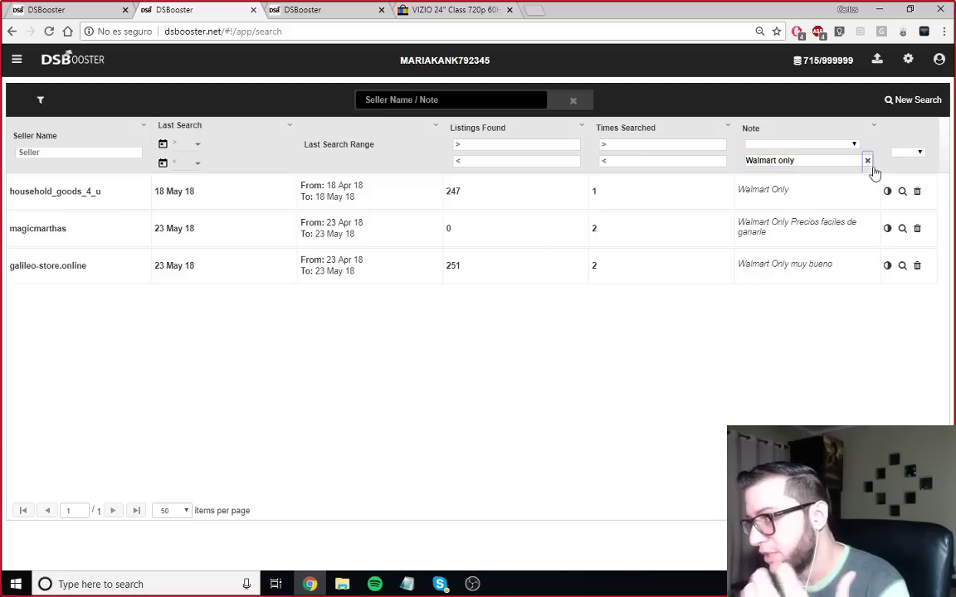
left_click(868, 164)
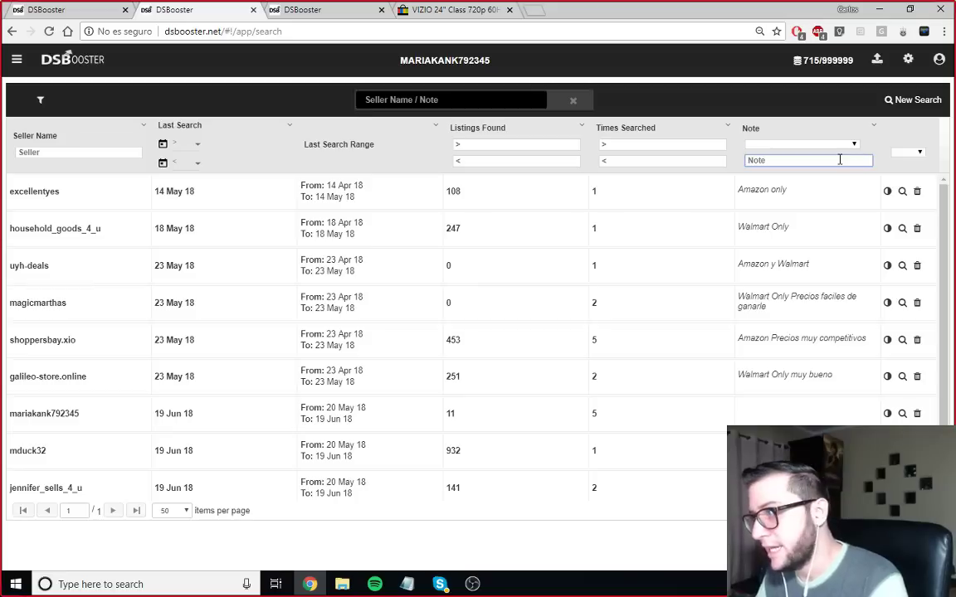
- Add the note "Basura" to the seller with 11 listings found
left_click(785, 415)
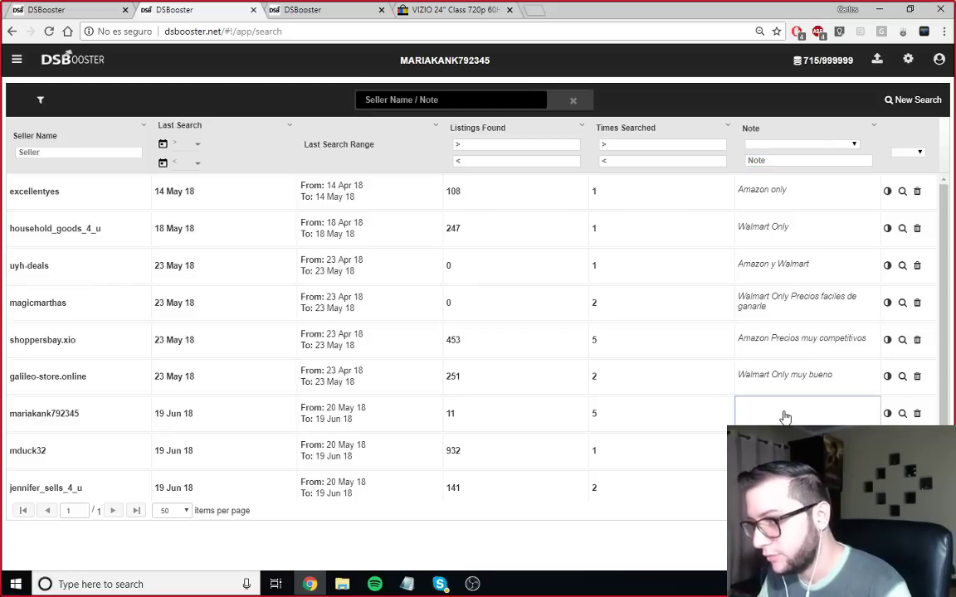
type("Bas")
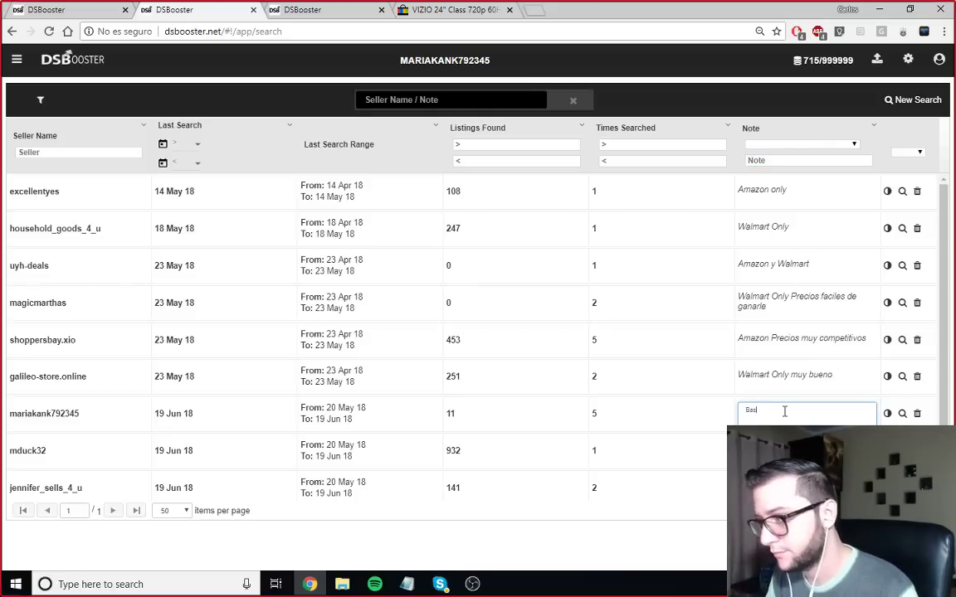
type("ura")
key("Return")
scroll(701, 386, "down", 1)
left_click(771, 402)
type("Bad")
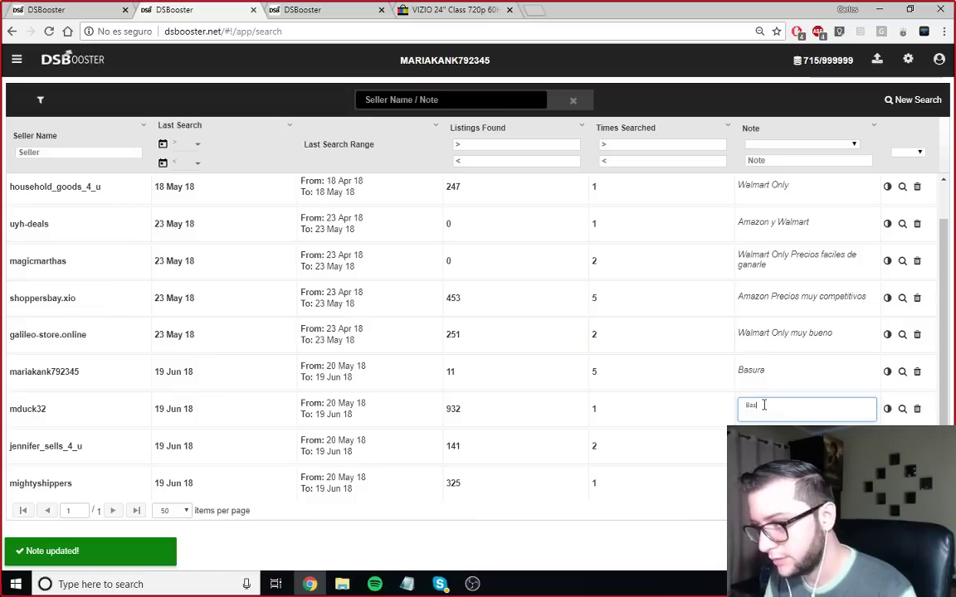
type("ura")
left_click(634, 411)
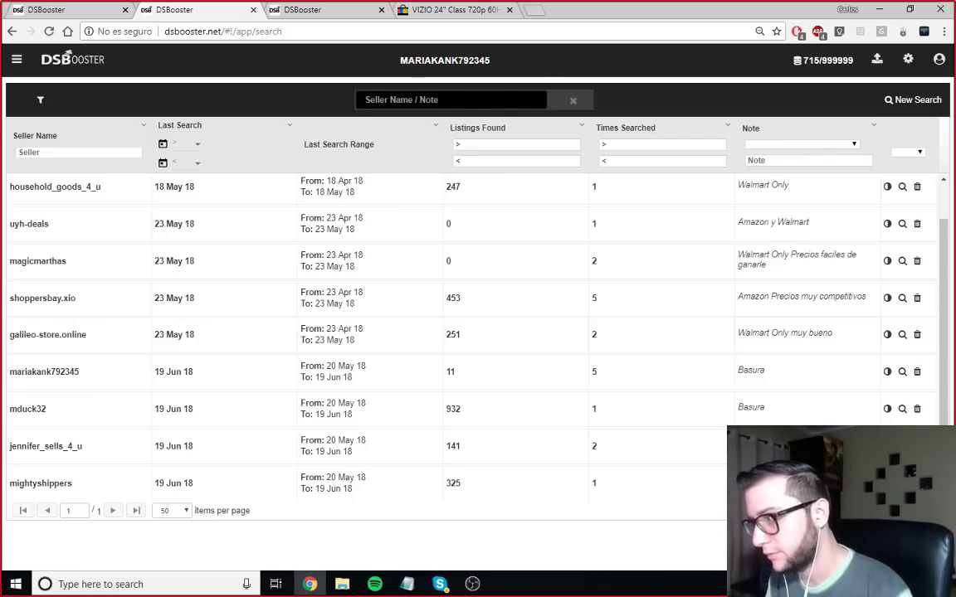
left_click(717, 455)
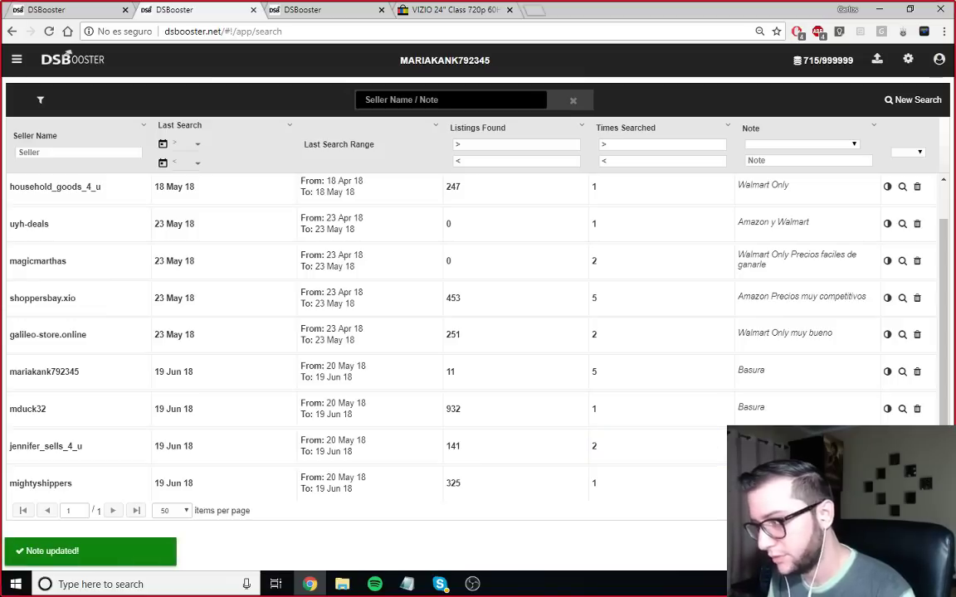
left_click(689, 458)
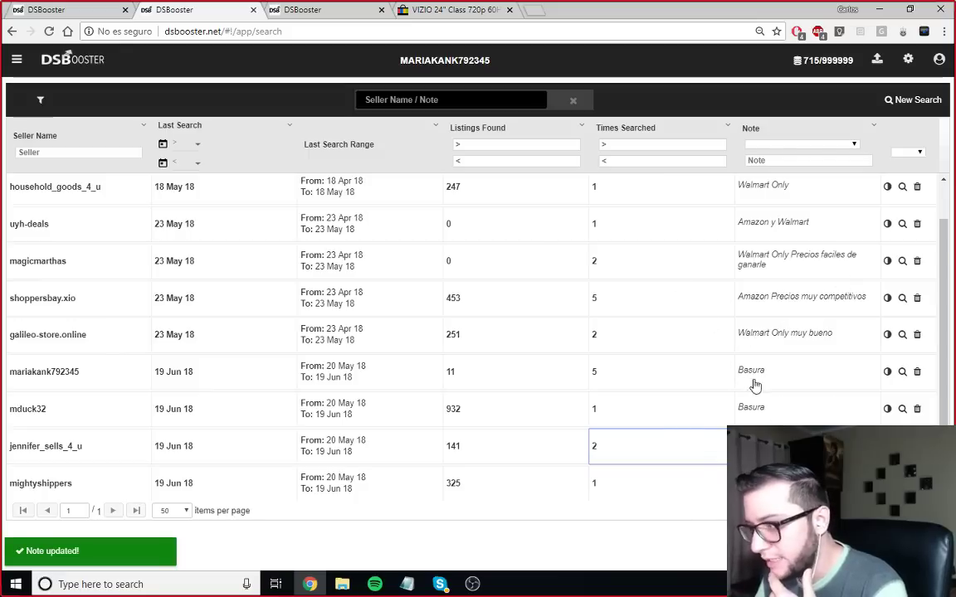
scroll(623, 328, "up", 1)
scroll(702, 335, "down", 1)
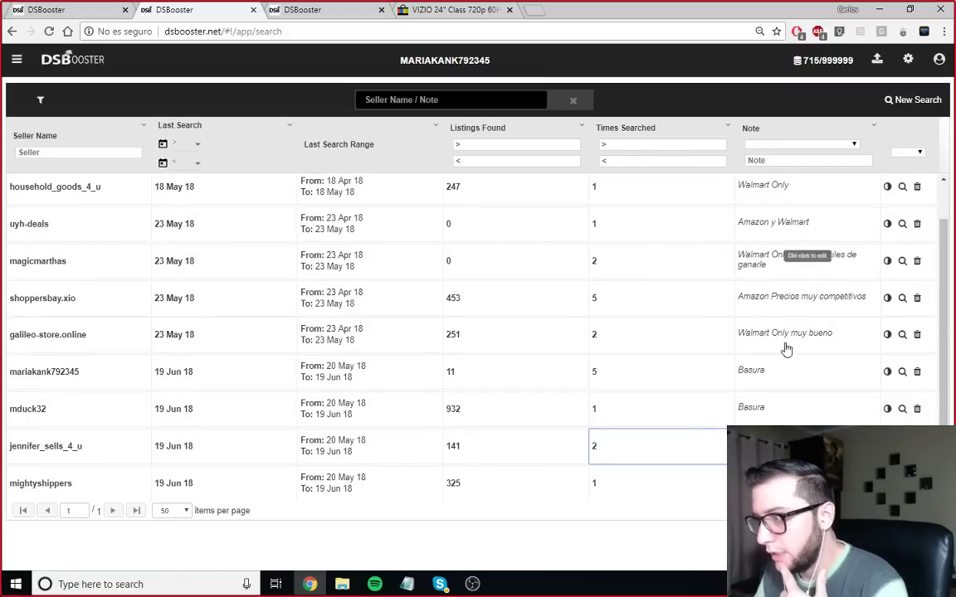
double_click(757, 409)
key("BackSpace")
left_click(635, 326)
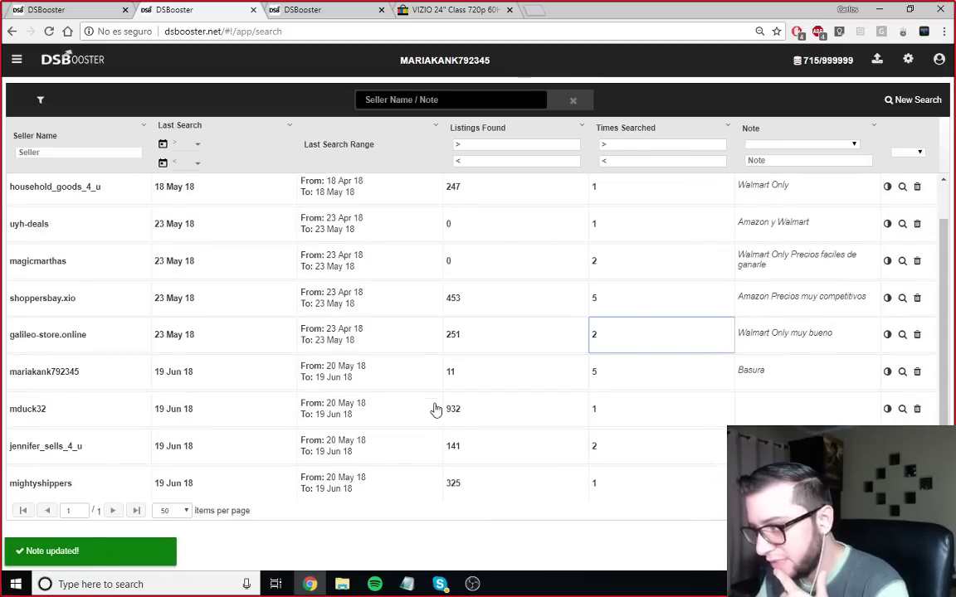
- Clear the note of the seller with 11 listings found and remove that seller from the search history
double_click(771, 368)
left_click(658, 347)
double_click(771, 374)
key("BackSpace")
left_click(701, 370)
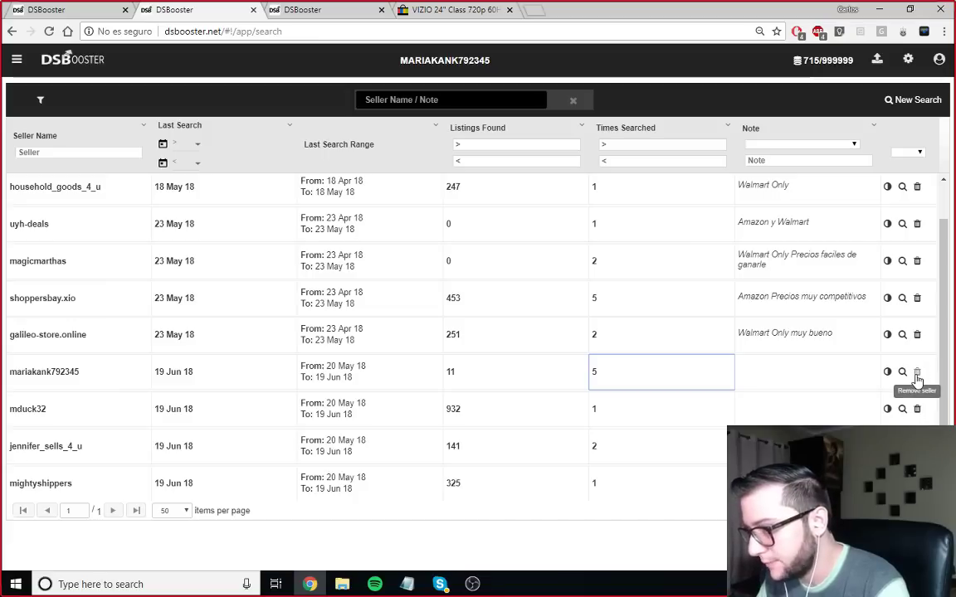
left_click(916, 409)
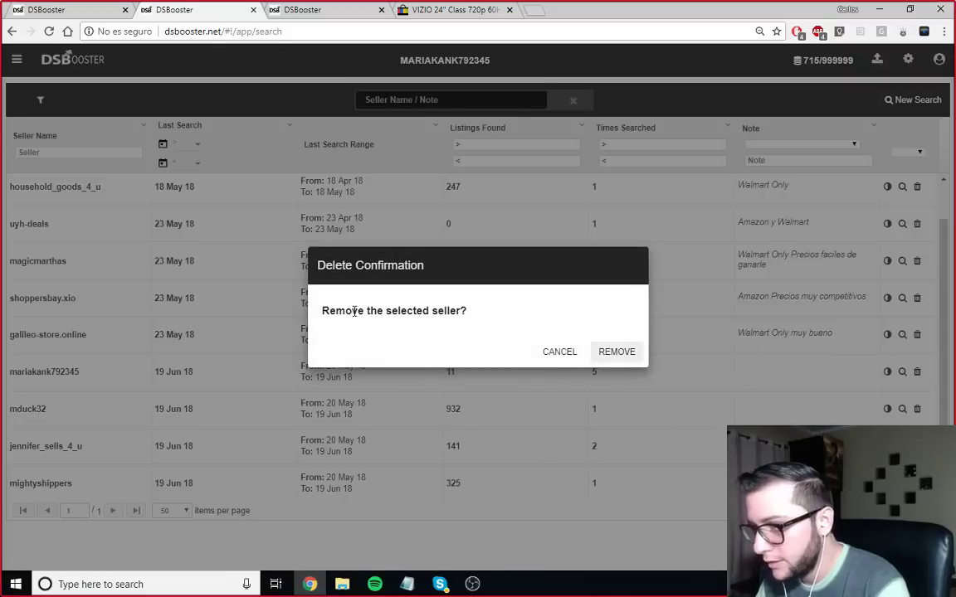
left_click(620, 354)
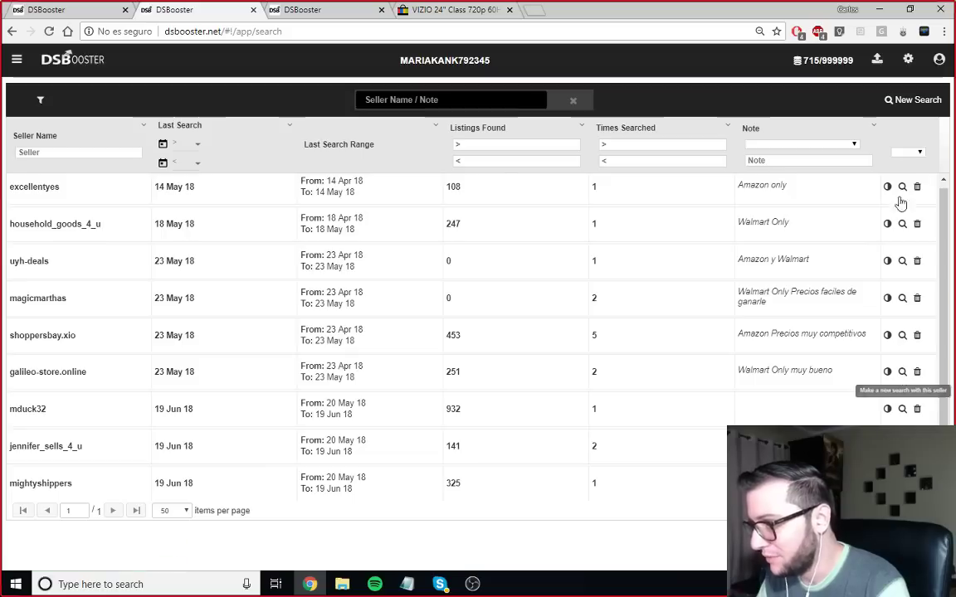
- Filter the remaining sellers by the note text "Walmart only"
left_click(773, 161)
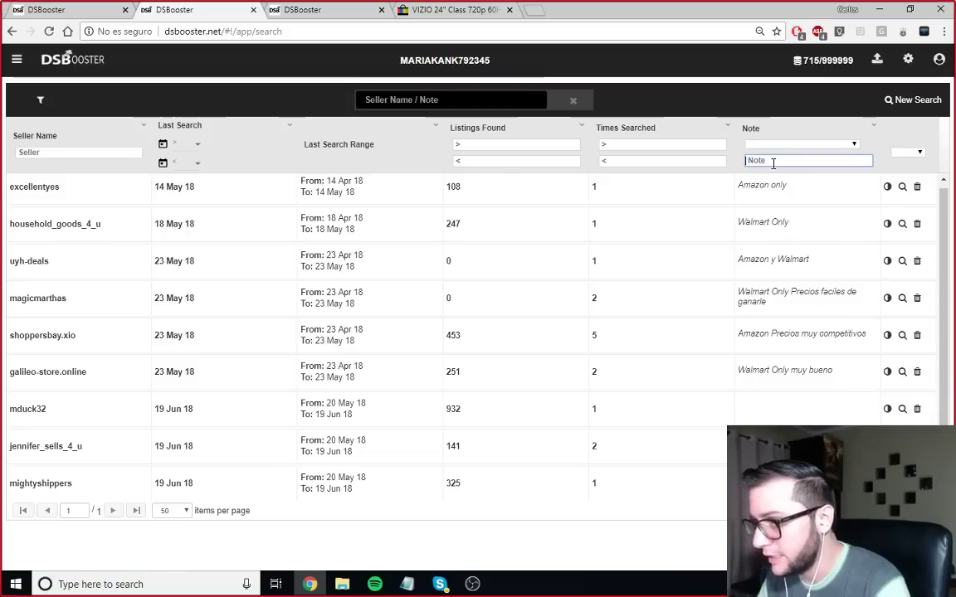
type("Walmar")
type("onl")
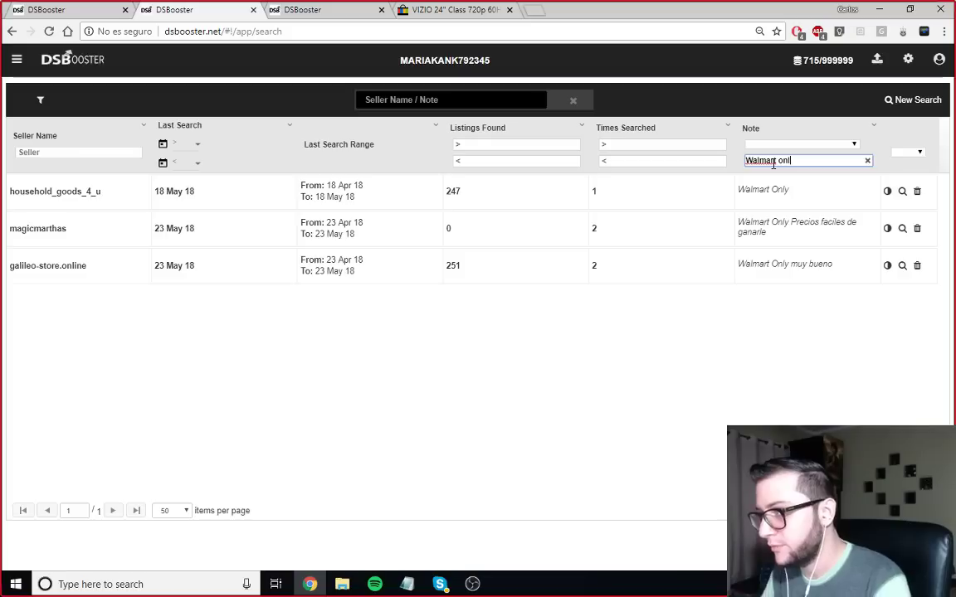
type("y")
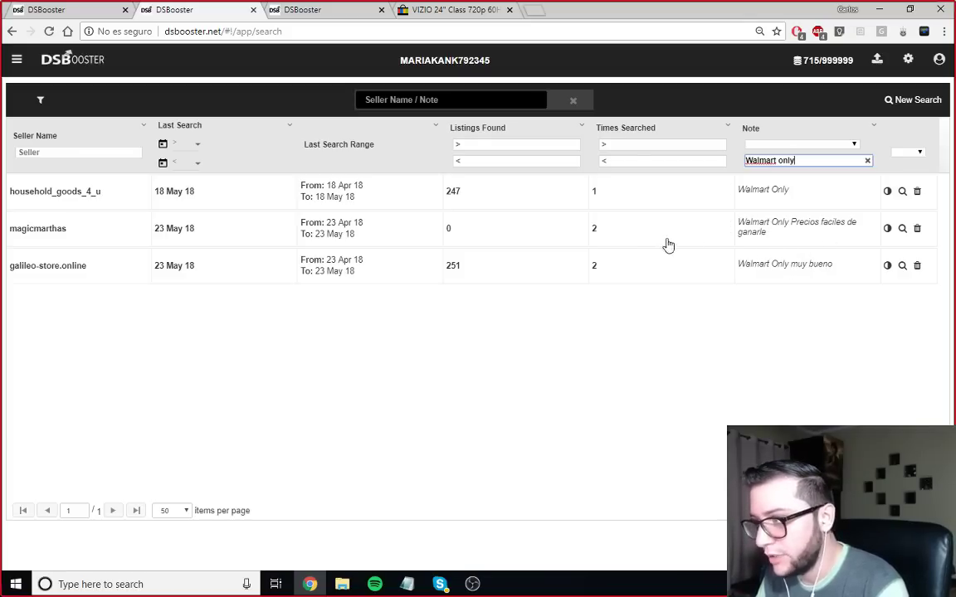
- Switch to the search results for 20 May 18 - 19 Jun 18 and stop the running search process
left_click(319, 9)
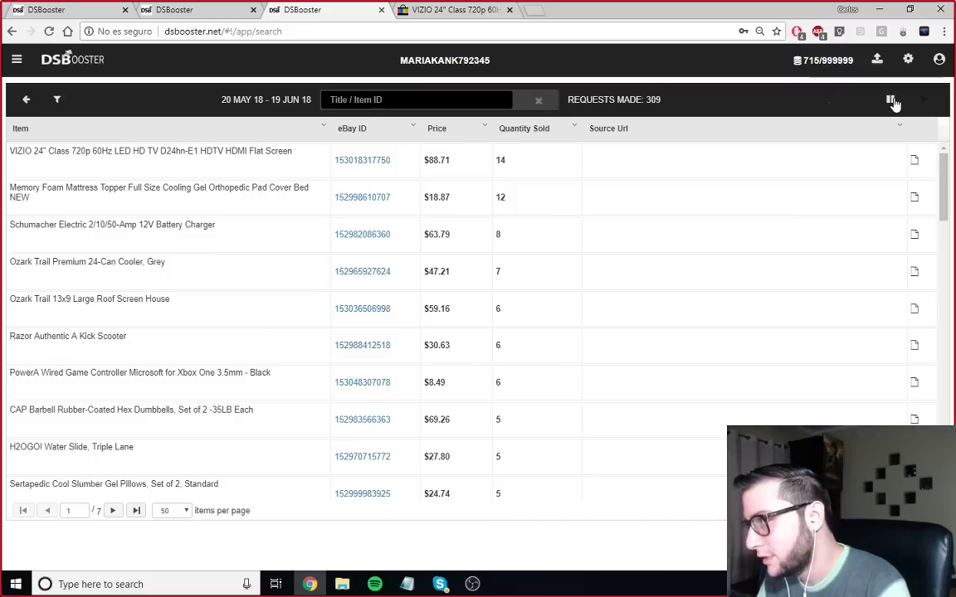
left_click(892, 100)
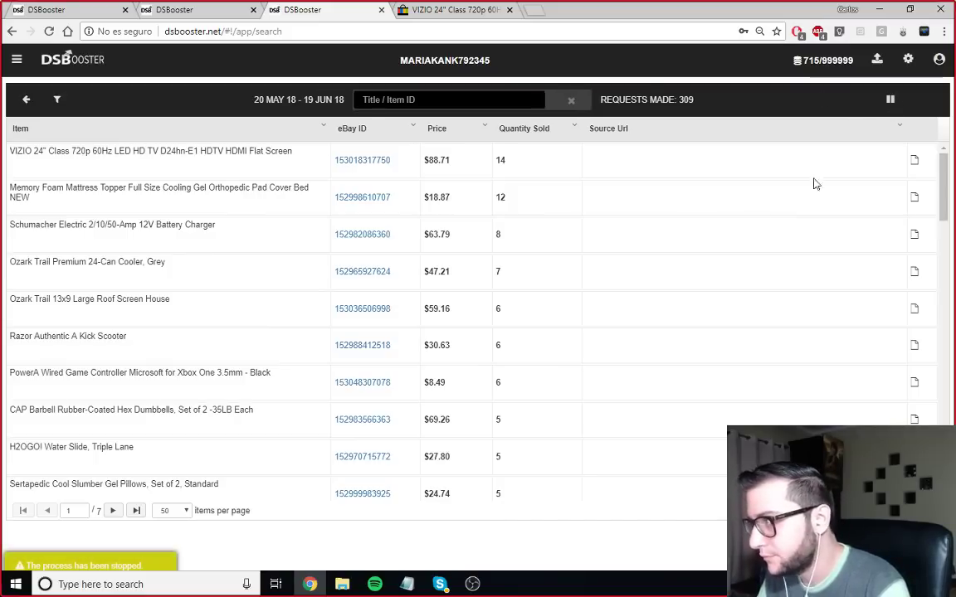
left_click(890, 100)
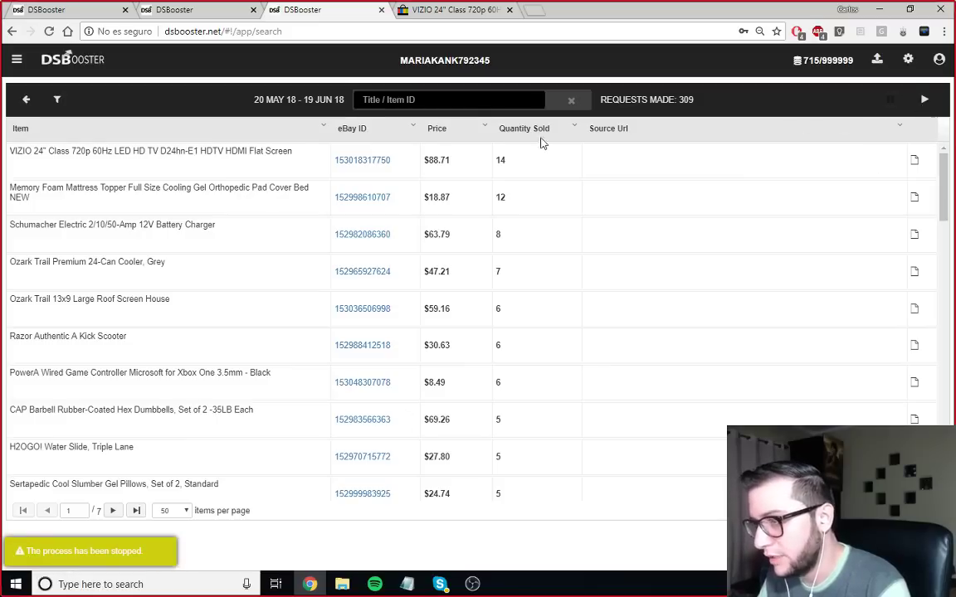
- Open the Memory Foam Mattress Topper's eBay listing in the background and review the quantities sold down the results list
scroll(543, 348, "down", 10)
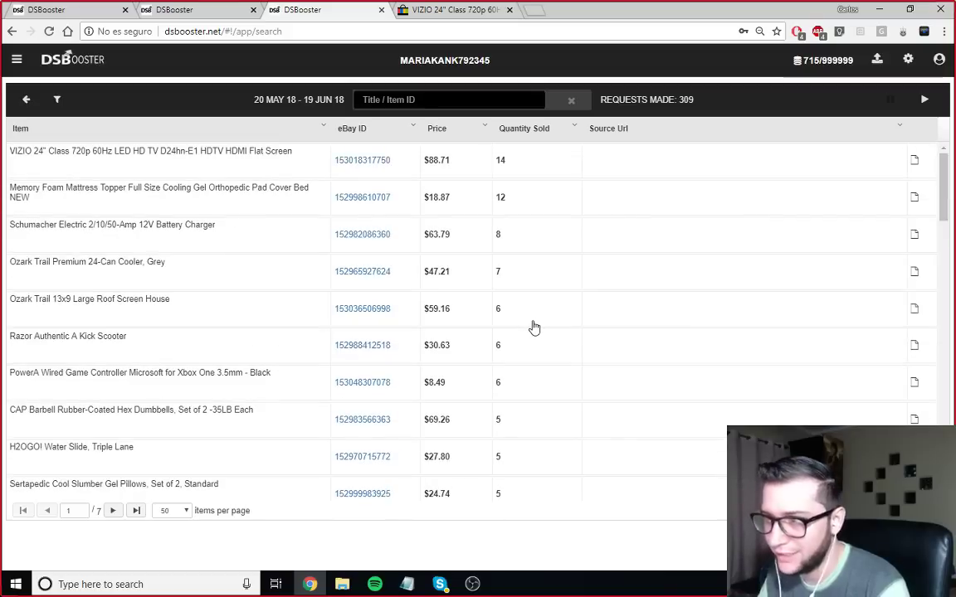
middle_click(373, 199)
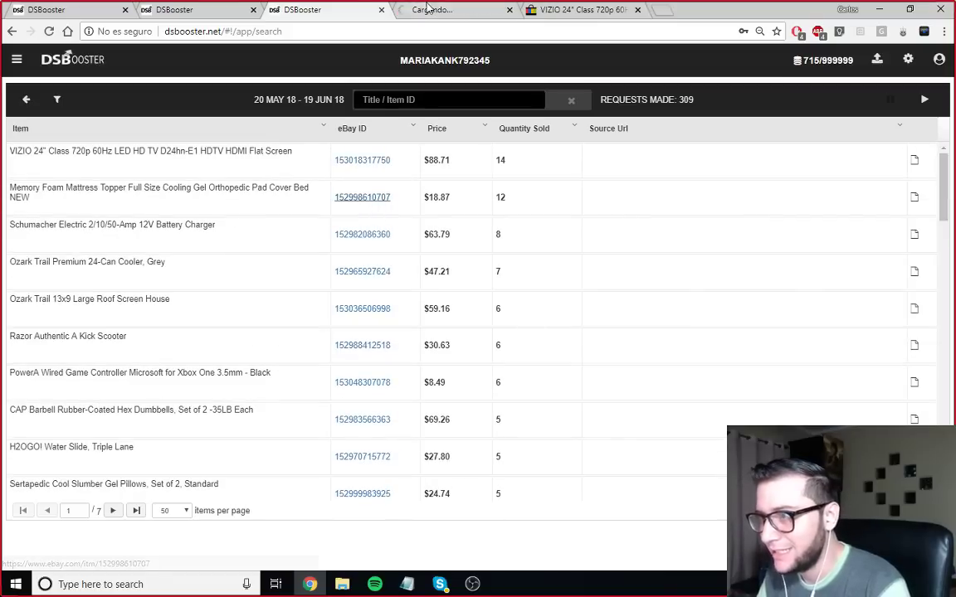
left_click_drag(511, 198, 494, 204)
left_click_drag(506, 243, 503, 345)
left_click(502, 345)
left_click(501, 383)
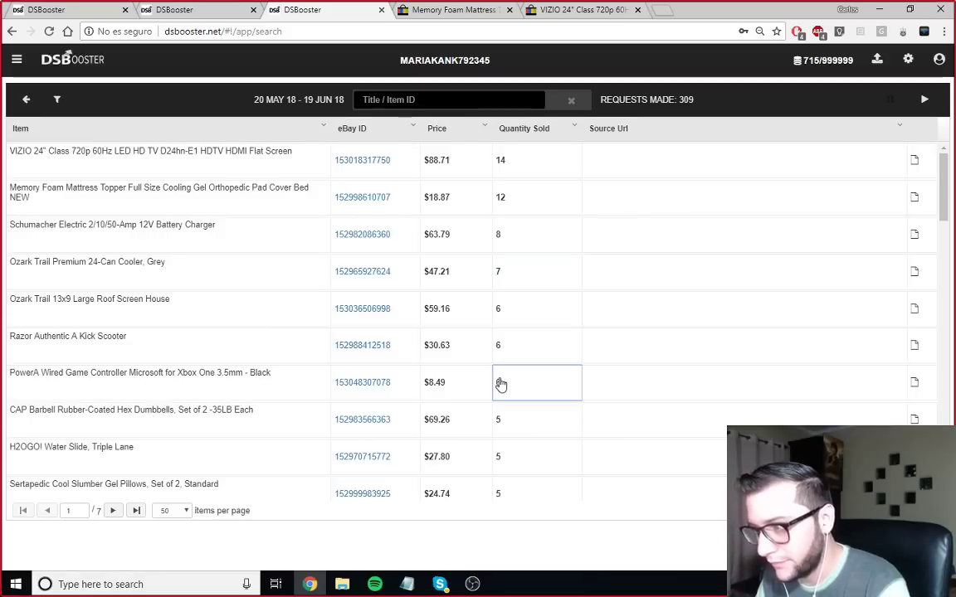
left_click(499, 420)
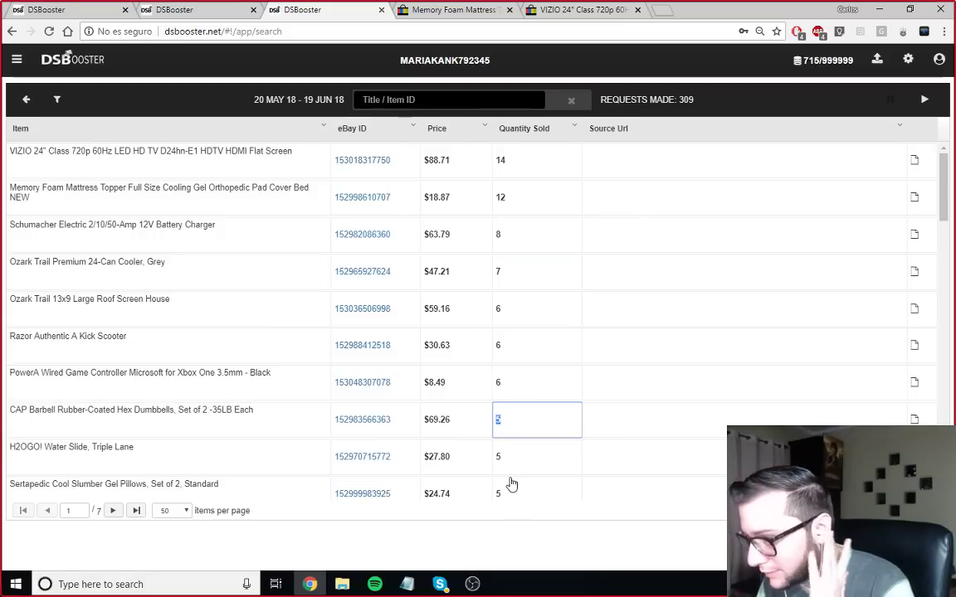
left_click(492, 461)
left_click(507, 496)
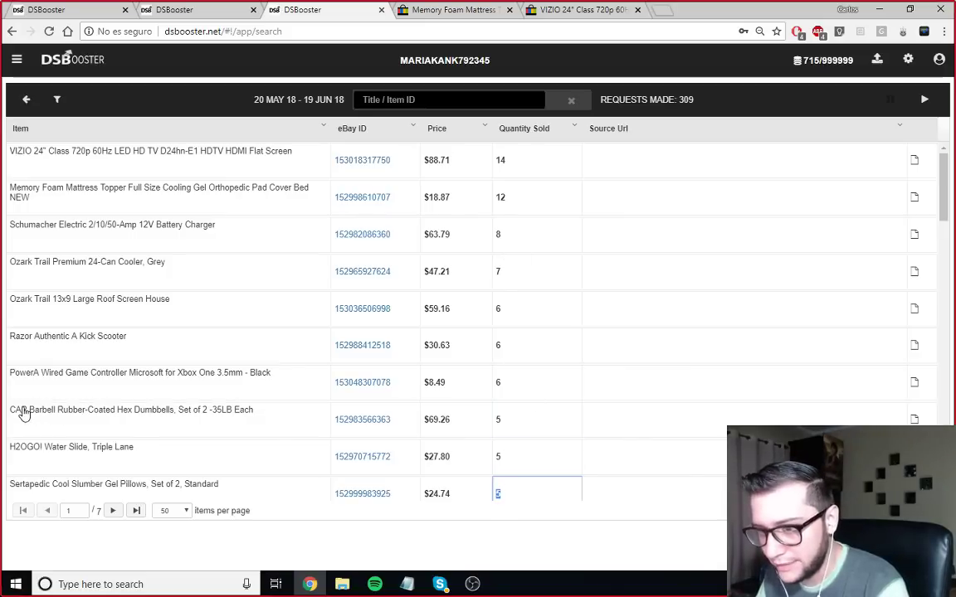
- Open the eBay listing for the CAP Barbell Rubber-Coated Hex Dumbbells and compare its title with the item in the results list
middle_click(357, 421)
left_click_drag(541, 11, 465, 12)
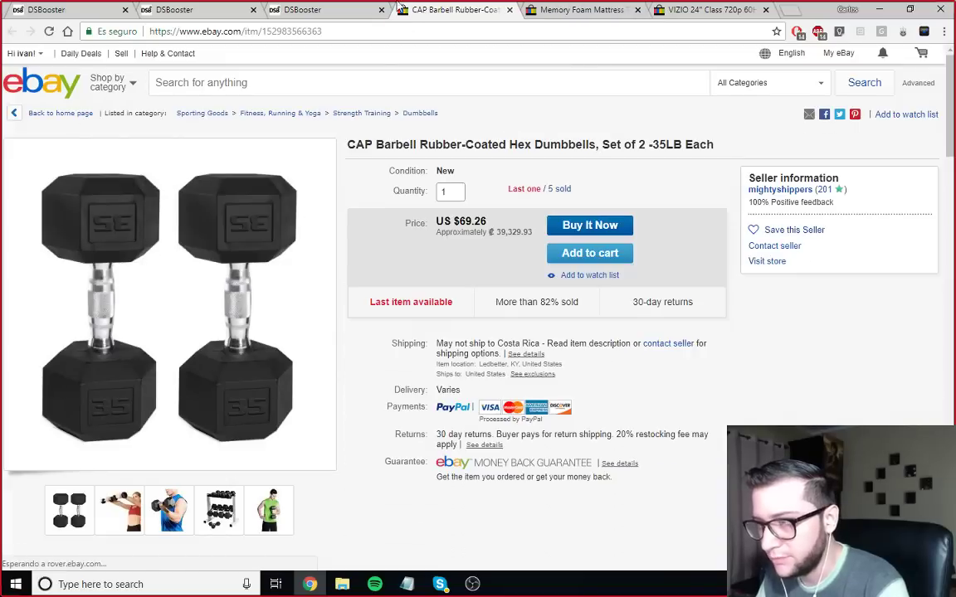
left_click(331, 11)
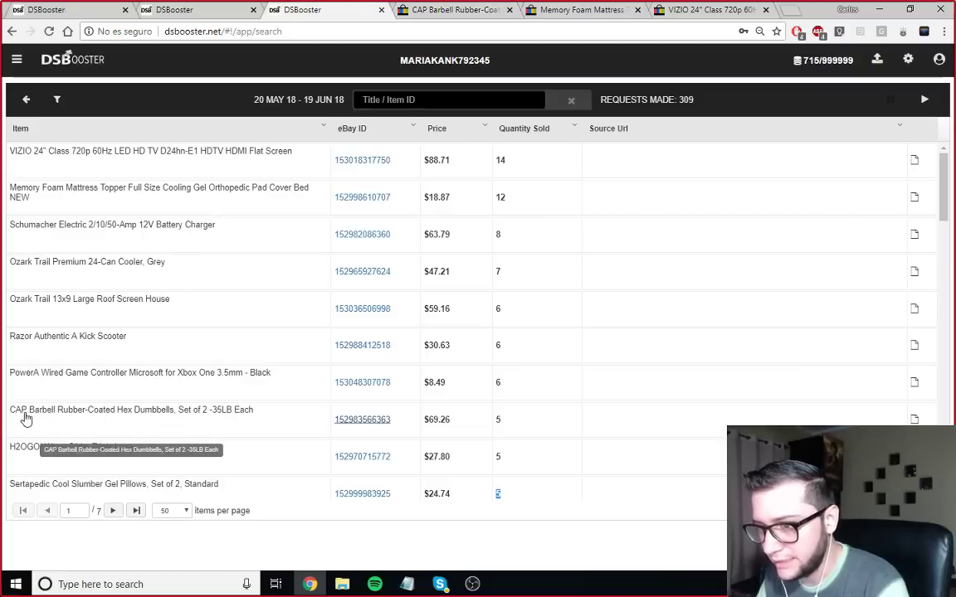
left_click_drag(10, 415, 257, 412)
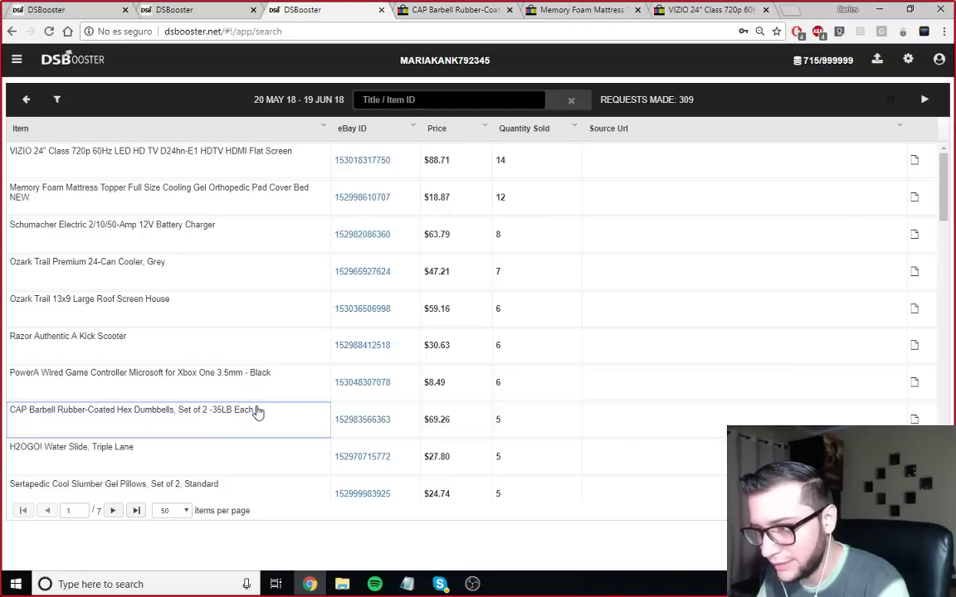
left_click(468, 8)
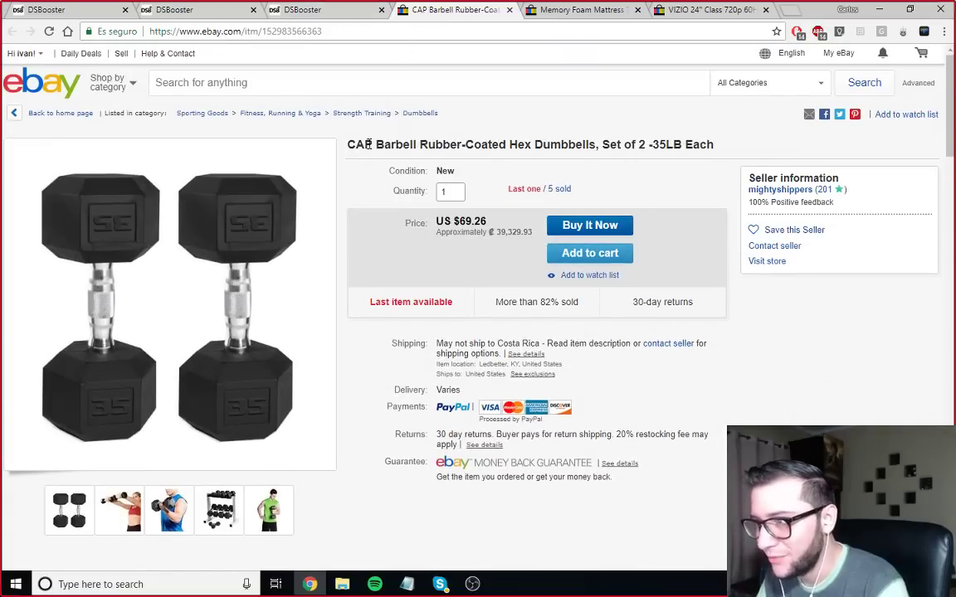
- Examine the dumbbell listing's title and the page content below it on eBay
double_click(372, 144)
left_click(373, 144)
double_click(373, 144)
left_click(374, 145)
left_click(346, 147)
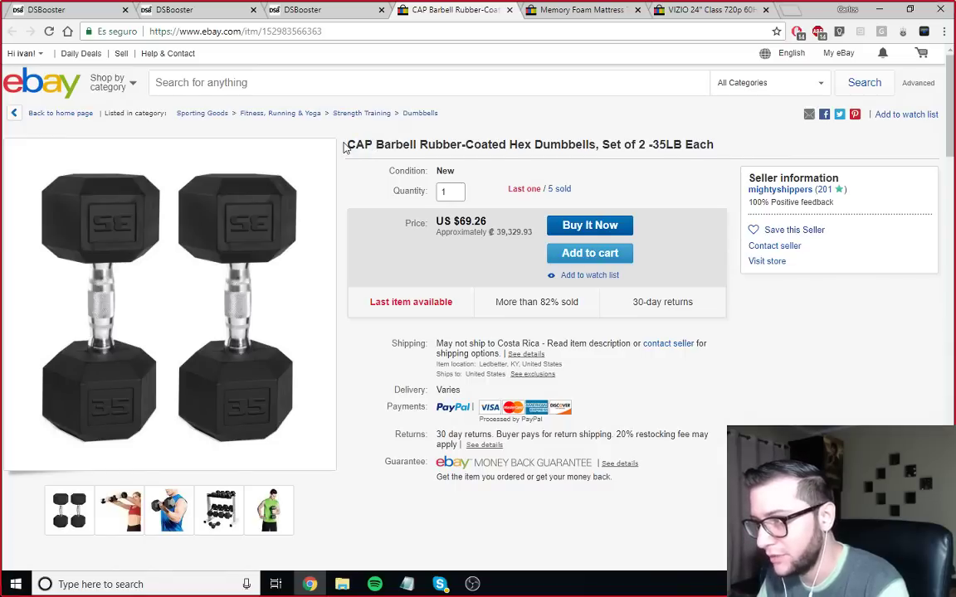
double_click(349, 143)
left_click(327, 130)
scroll(580, 282, "down", 10)
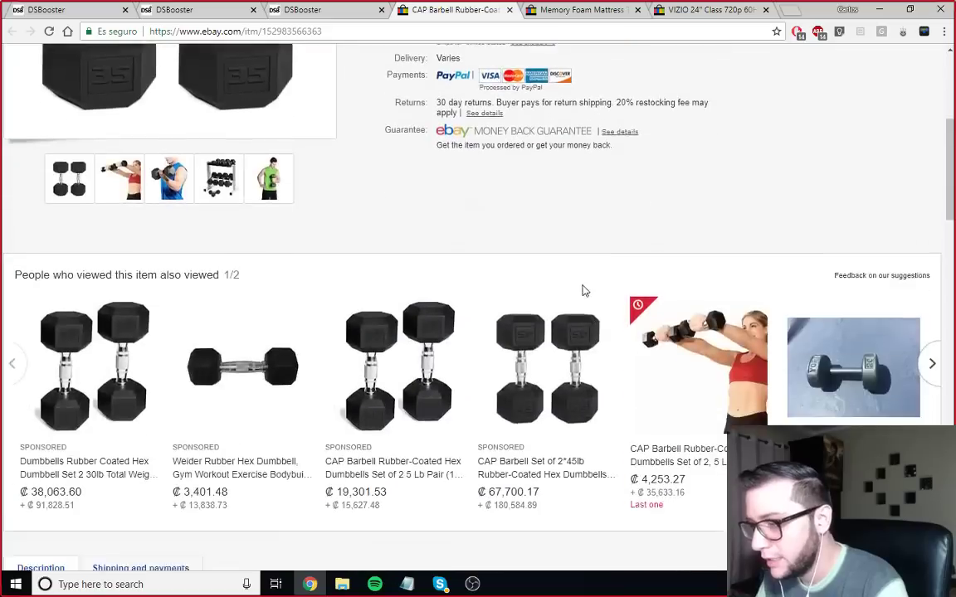
- Review the dumbbell listing's page content, its seller's feedback score and its price against the item in the results list
scroll(578, 271, "down", 10)
scroll(544, 298, "up", 15)
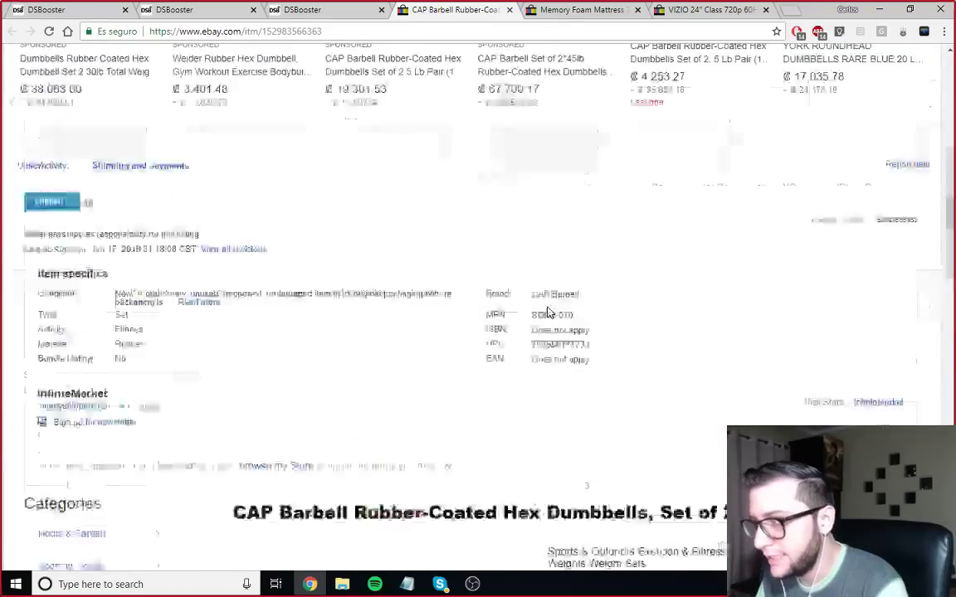
scroll(567, 305, "up", 1)
left_click_drag(843, 192, 815, 188)
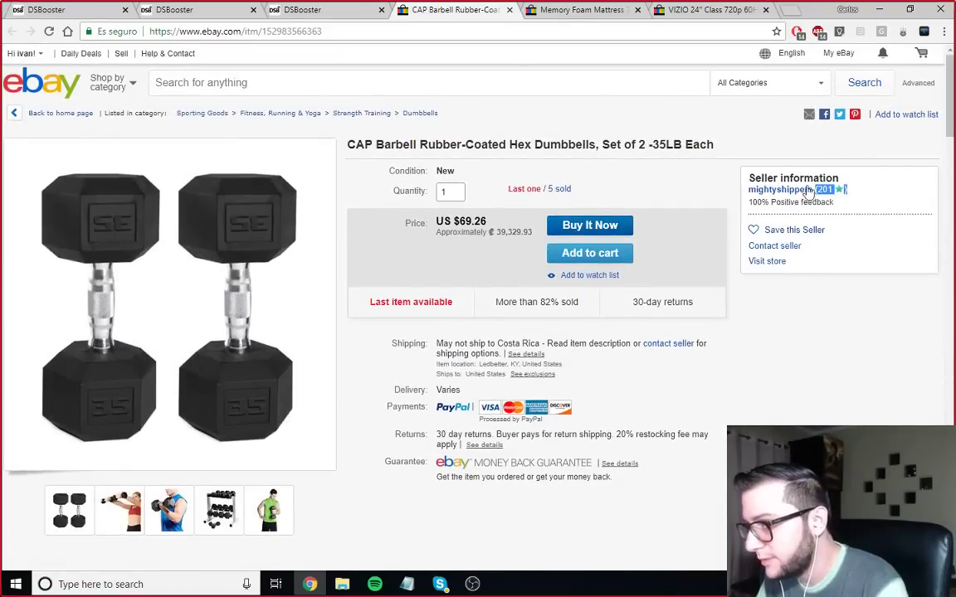
left_click(319, 10)
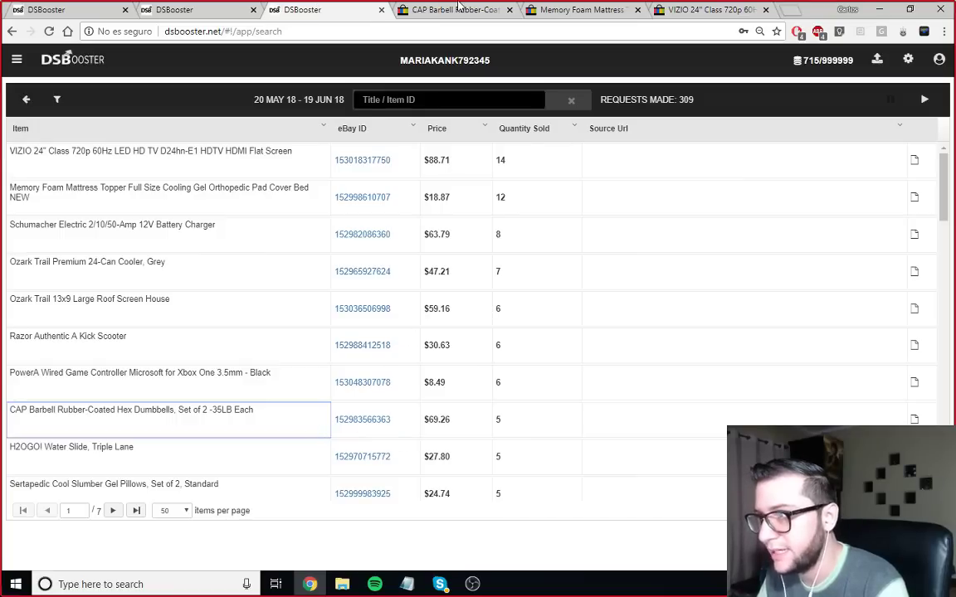
left_click(456, 9)
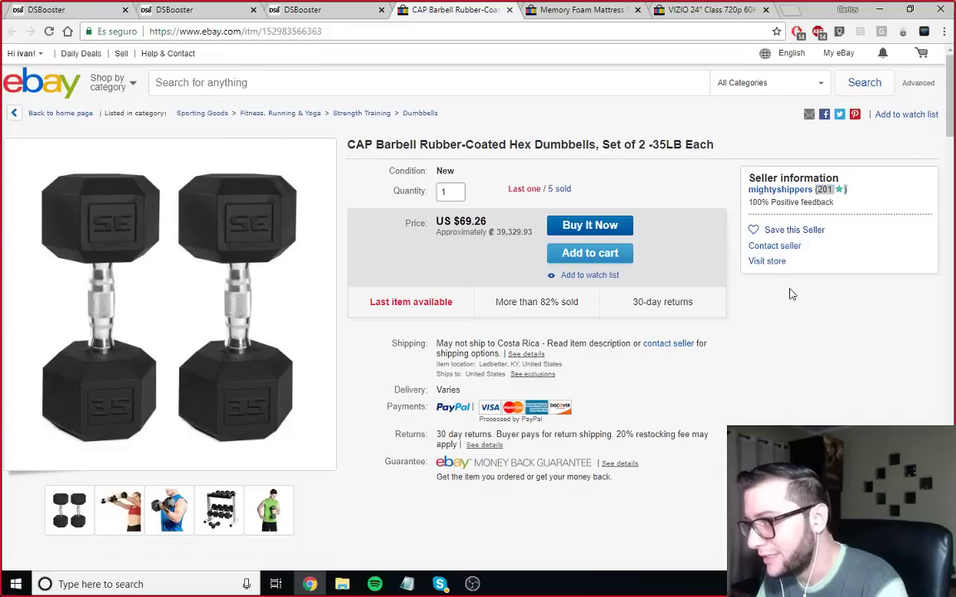
left_click_drag(460, 224, 486, 222)
left_click(487, 221)
- View the signed-in eBay account's name and feedback score on the Memory Foam Mattress Topper listing
left_click(323, 9)
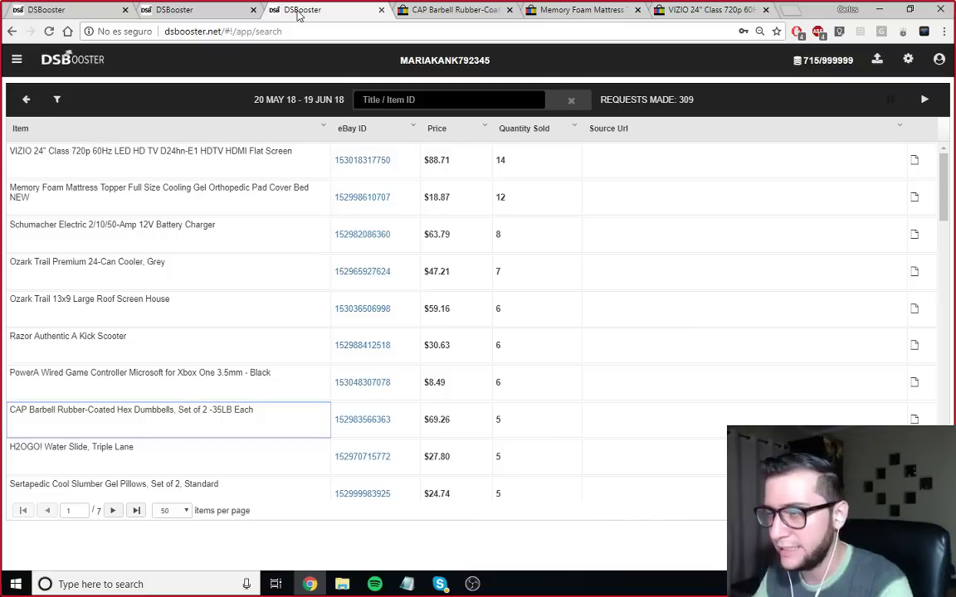
left_click(538, 17)
mouse_move(38, 58)
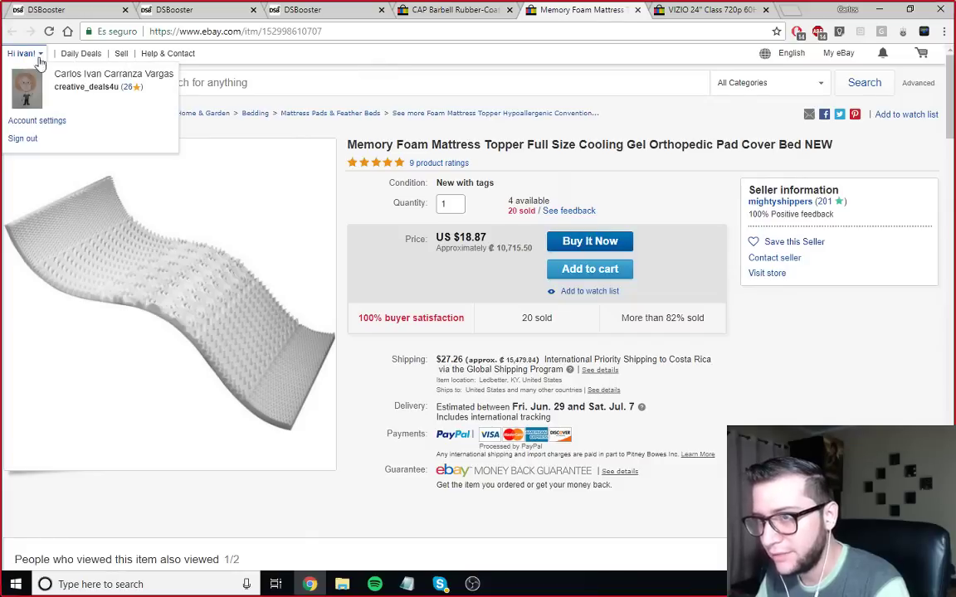
left_click_drag(151, 87, 60, 69)
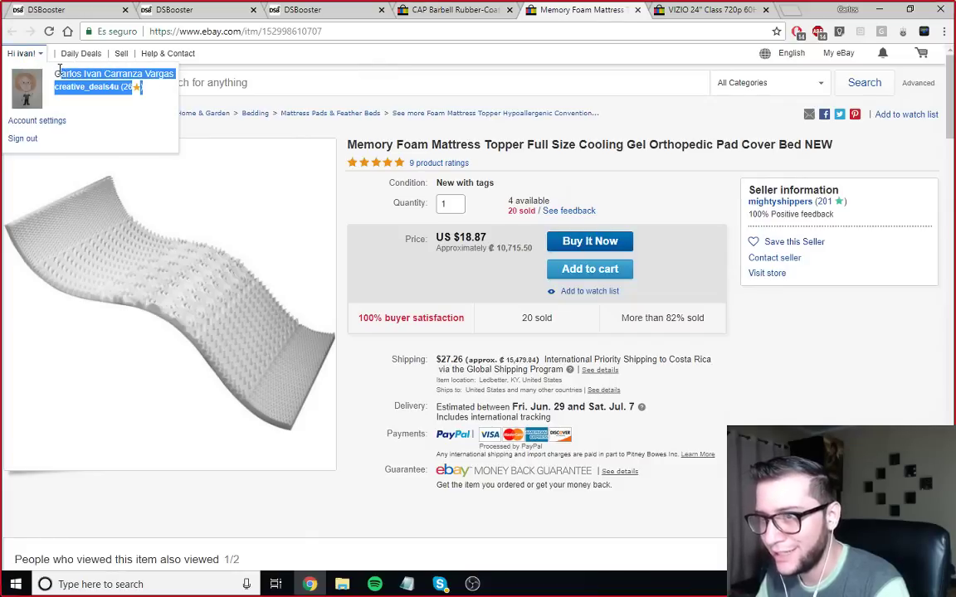
left_click_drag(151, 87, 55, 77)
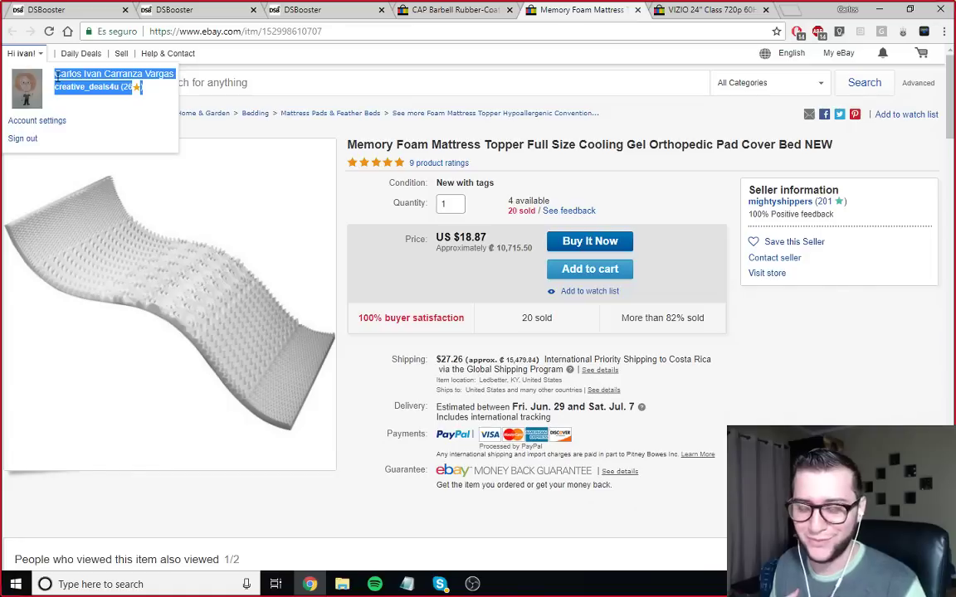
left_click(57, 76)
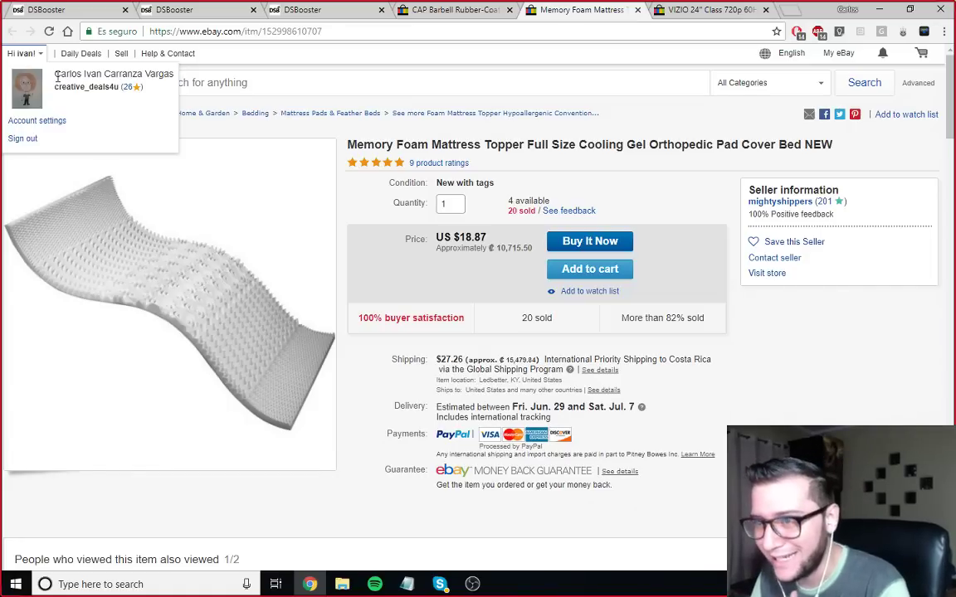
left_click_drag(76, 75, 143, 77)
left_click(146, 83)
left_click_drag(57, 74, 136, 93)
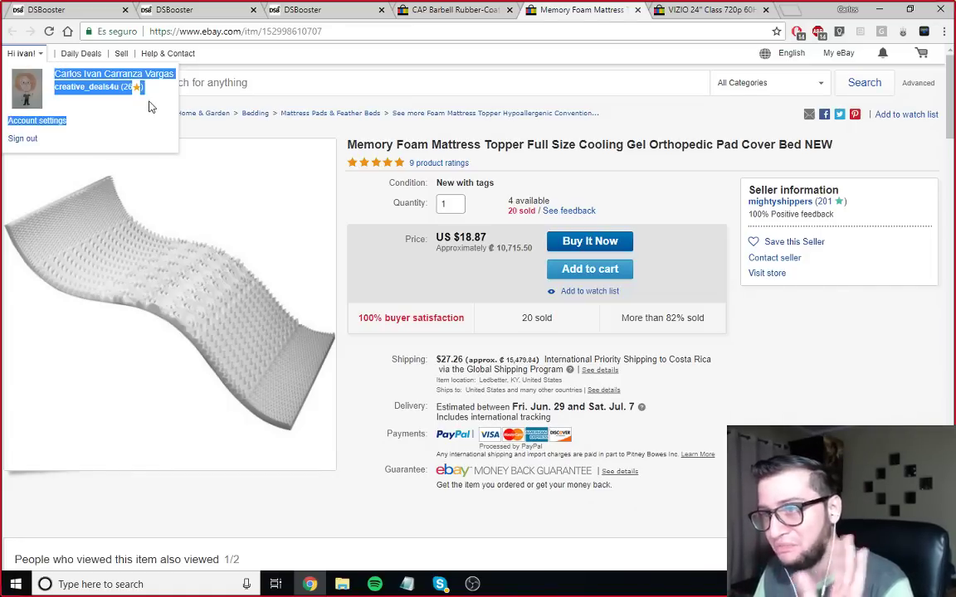
left_click(141, 93)
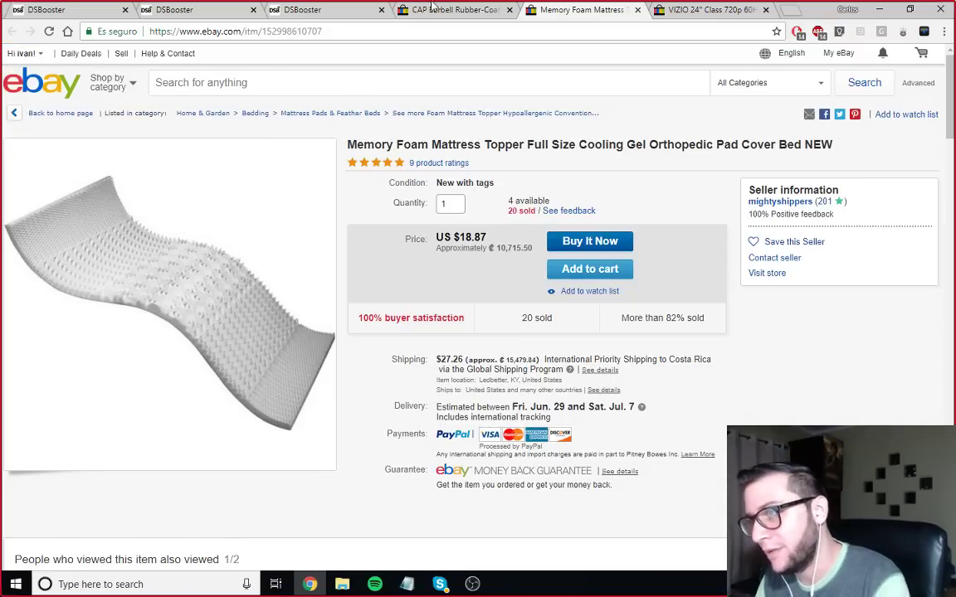
- Return to the 20 May 18 - 19 Jun 18 search results and view the list of connected store accounts
left_click(297, 10)
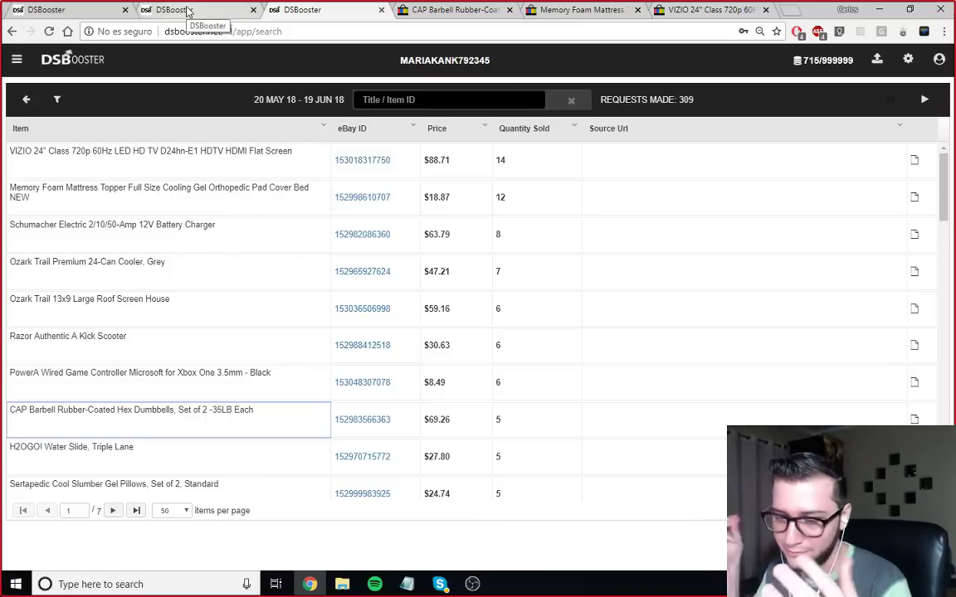
left_click(457, 62)
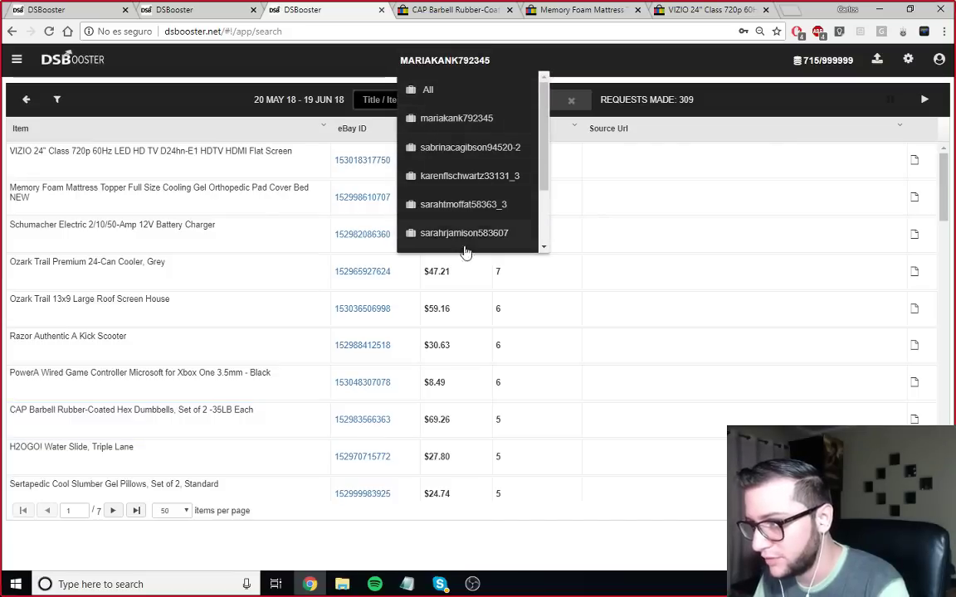
scroll(469, 240, "down", 1)
scroll(443, 216, "up", 1)
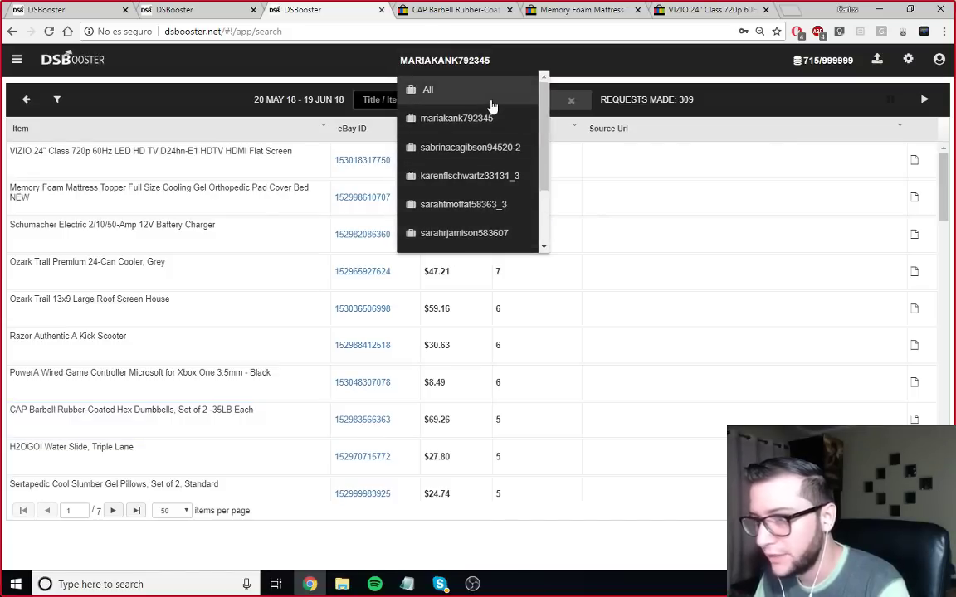
left_click(245, 74)
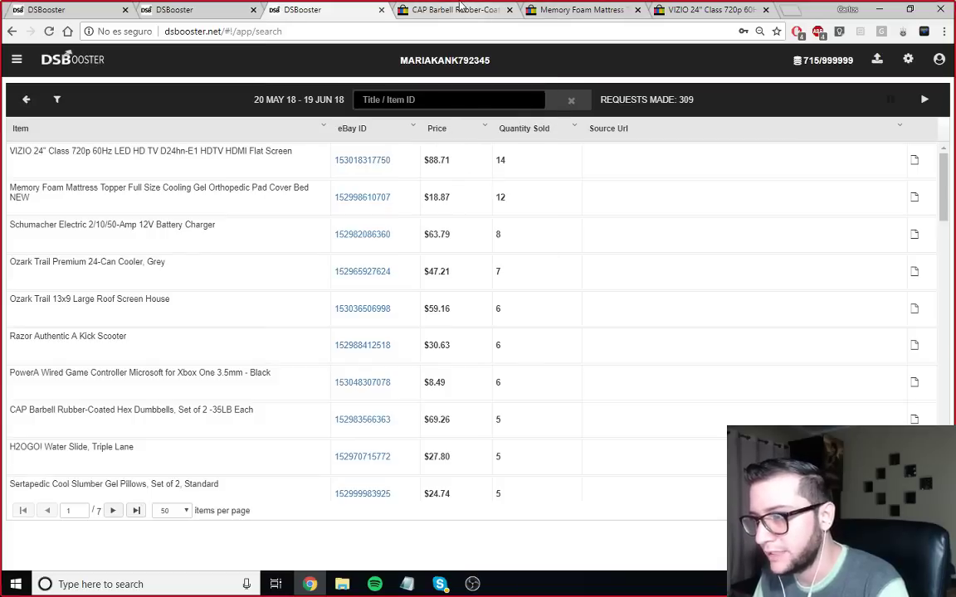
- Examine the seller's sold items, their eBay IDs, quantities sold and Source Url column across the results list
scroll(515, 447, "down", 7)
scroll(416, 490, "up", 7)
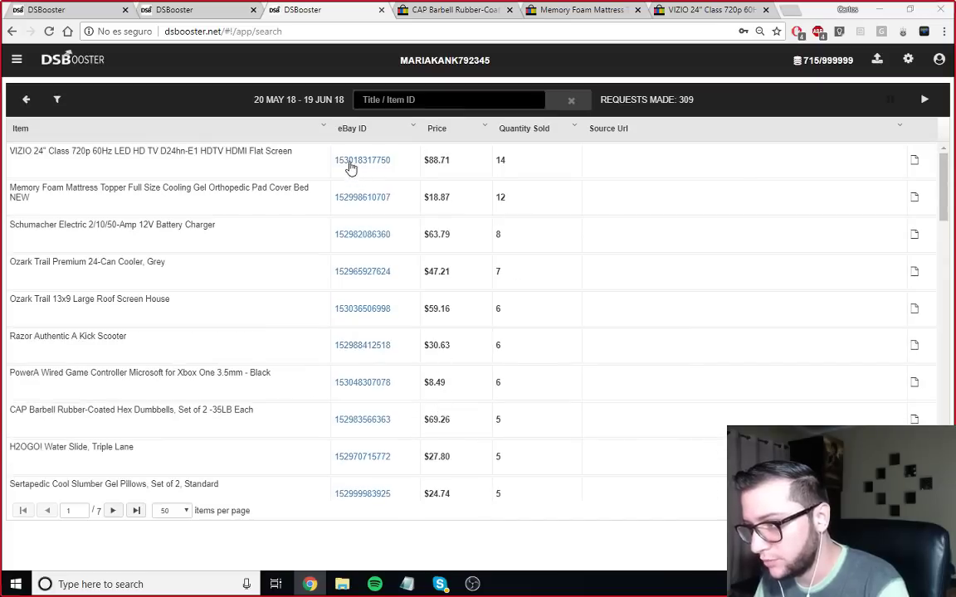
left_click_drag(312, 162, 426, 461)
left_click(656, 368)
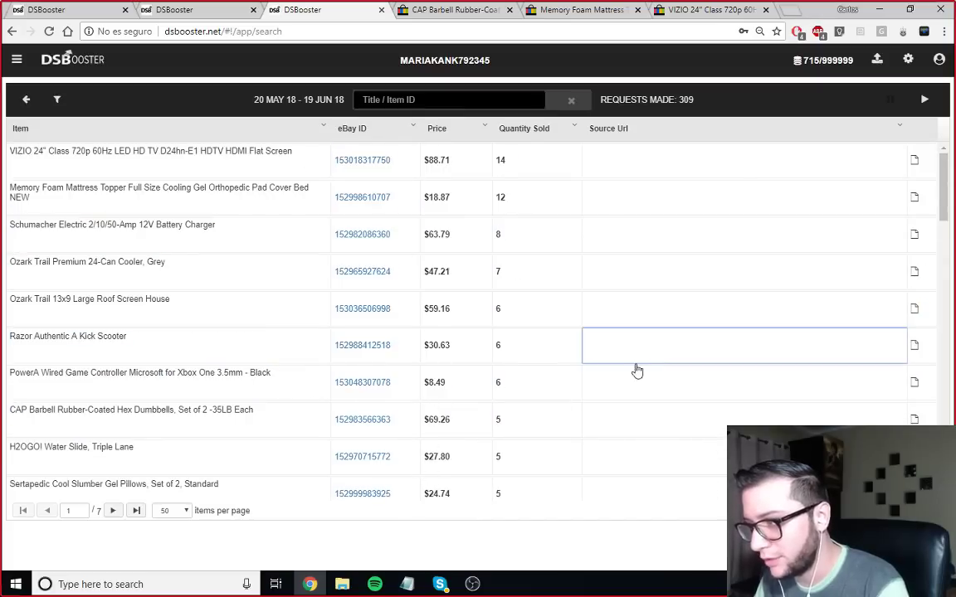
scroll(480, 354, "down", 5)
scroll(408, 367, "up", 2)
scroll(410, 365, "up", 3)
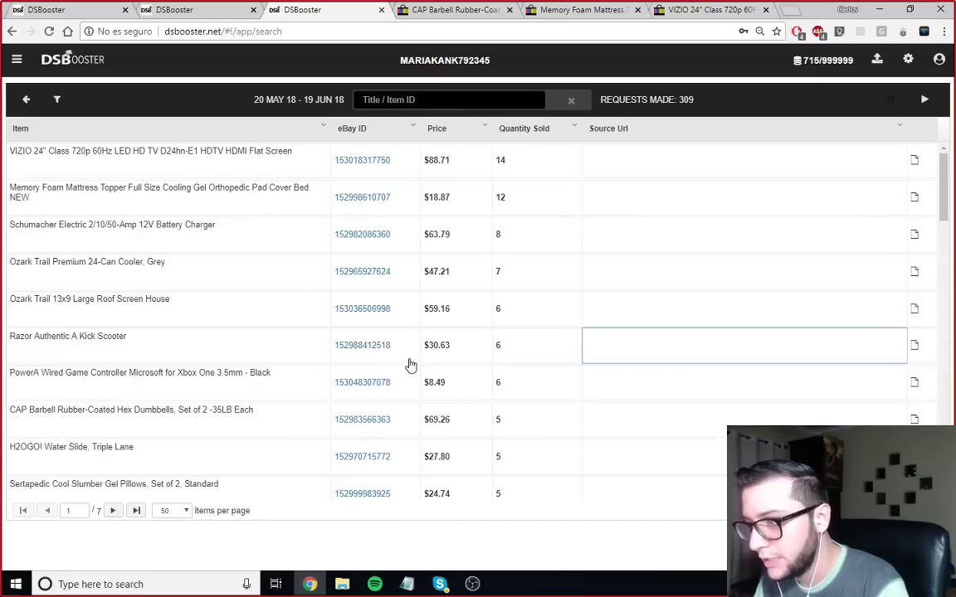
left_click(554, 232)
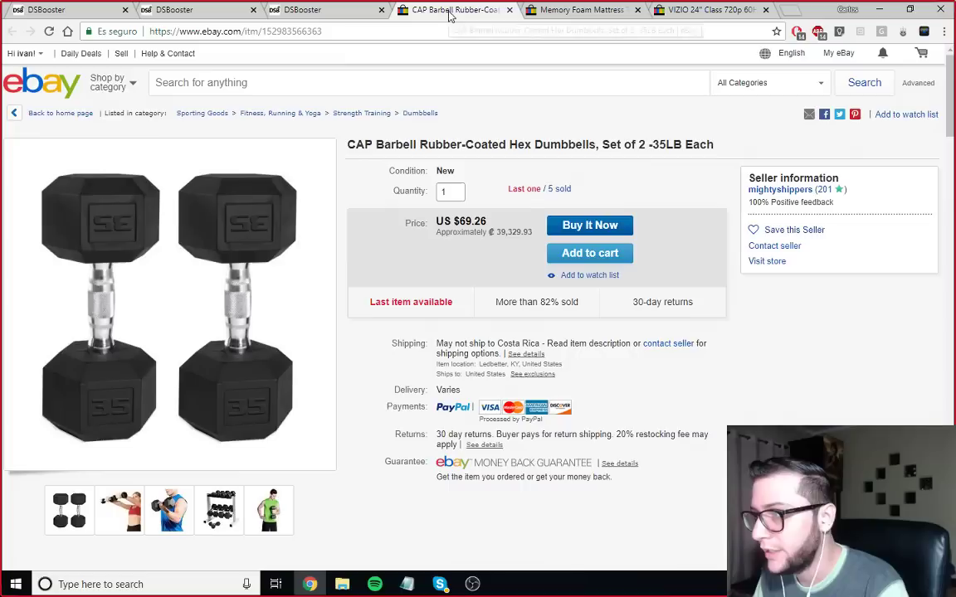
- Inspect the dumbbell listing's title and look over the open Memory Foam Mattress Topper and VIZIO 24" listings
left_click(412, 10)
triple_click(657, 145)
left_click(363, 144)
mouse_move(347, 143)
left_mouse_down()
mouse_move(713, 145)
mouse_move(352, 144)
left_mouse_up()
left_click(352, 144)
left_click(581, 11)
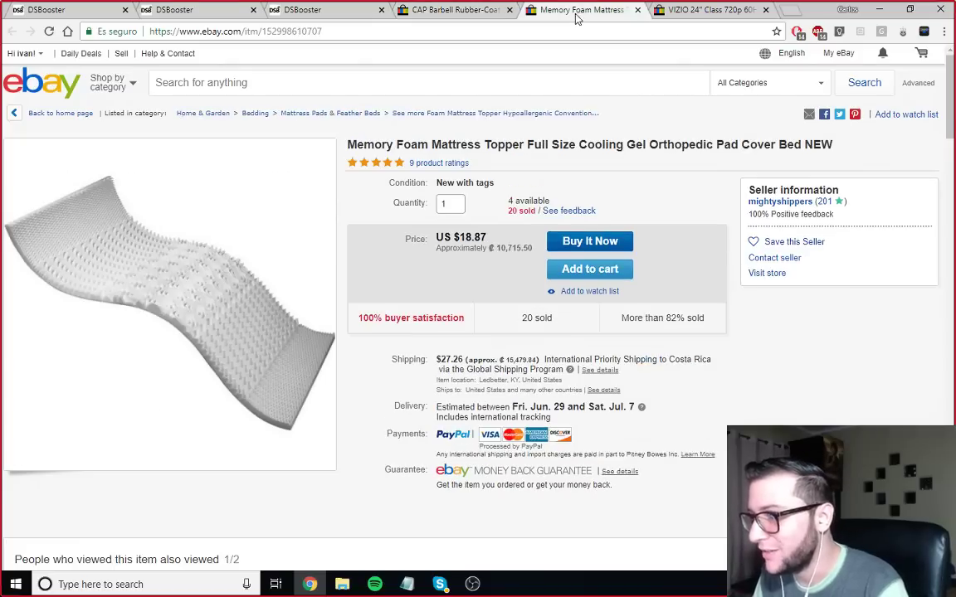
left_click(701, 10)
- Rerun the search for seller magicmarthas from 4/23/2018 to 5/23/2018 from the history filtered by Walmart only
left_click(292, 11)
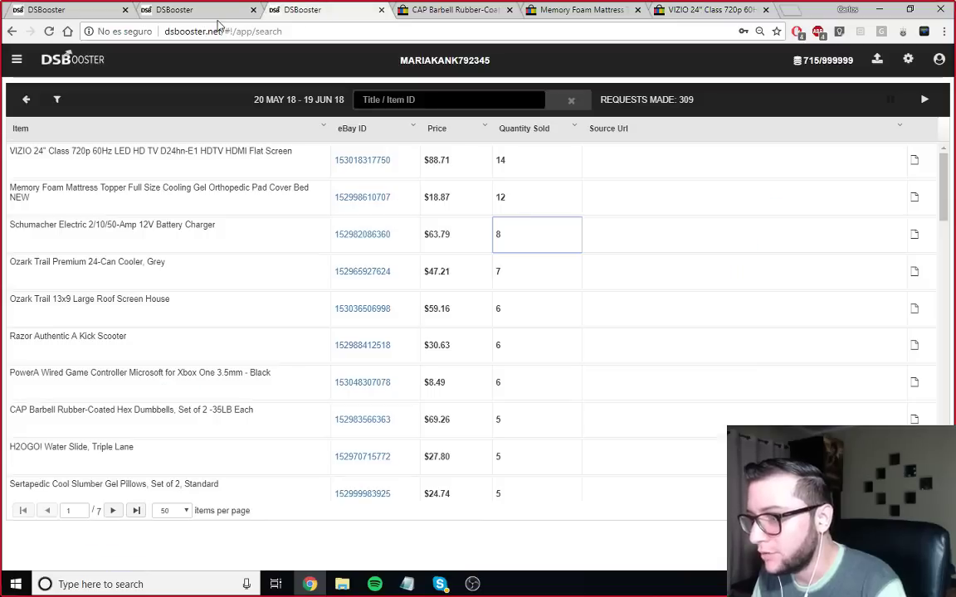
left_click(178, 11)
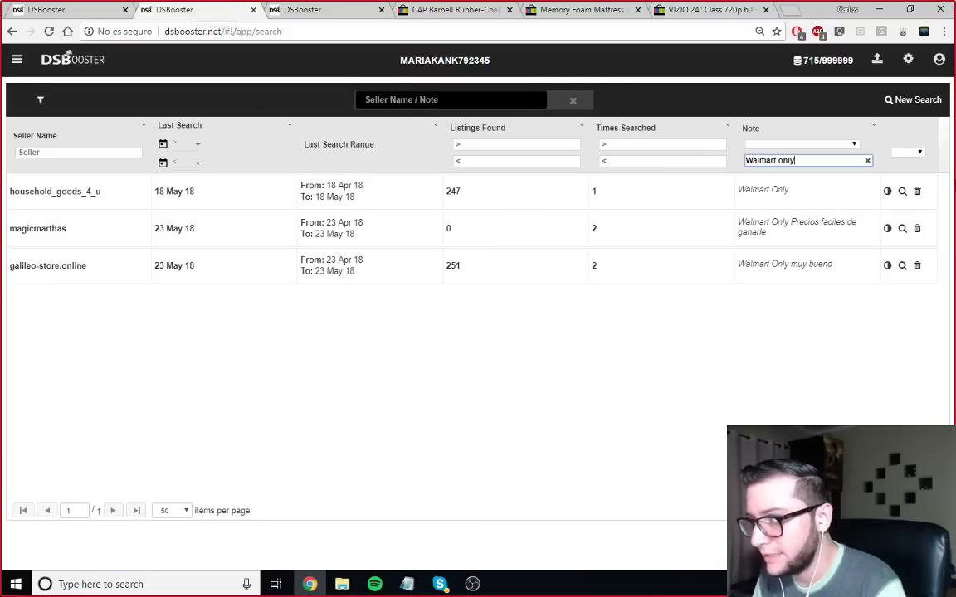
left_click(902, 229)
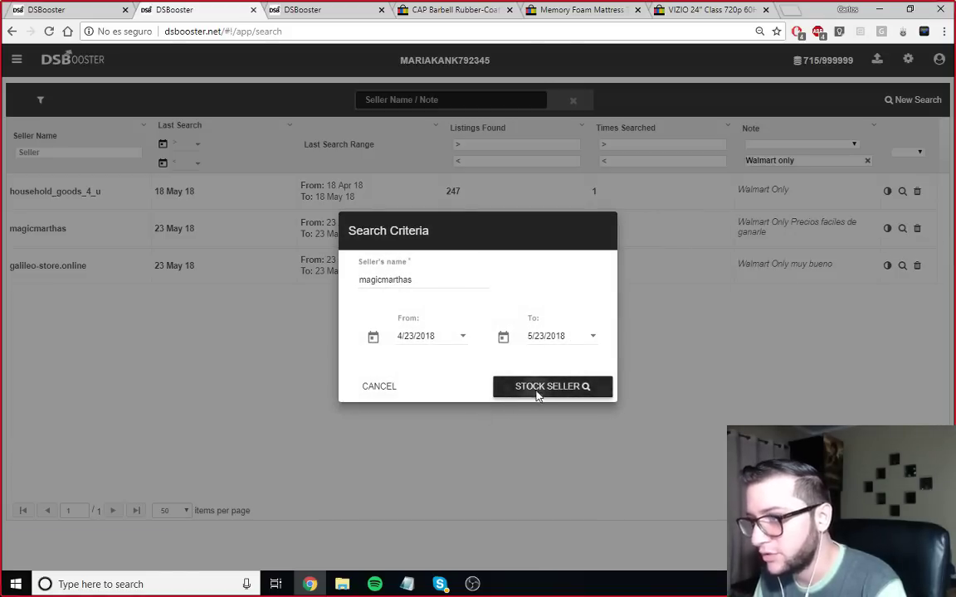
left_click(539, 389)
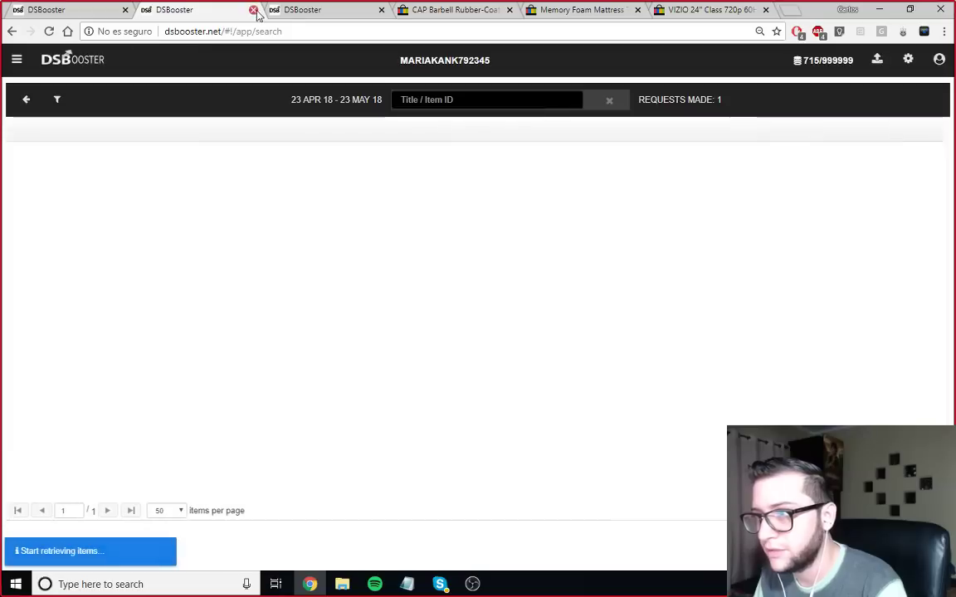
- Return to the full seller history and color the shoppersbay.xio row blue, changing it to purple
key("ctrl+Tab")
left_click(25, 99)
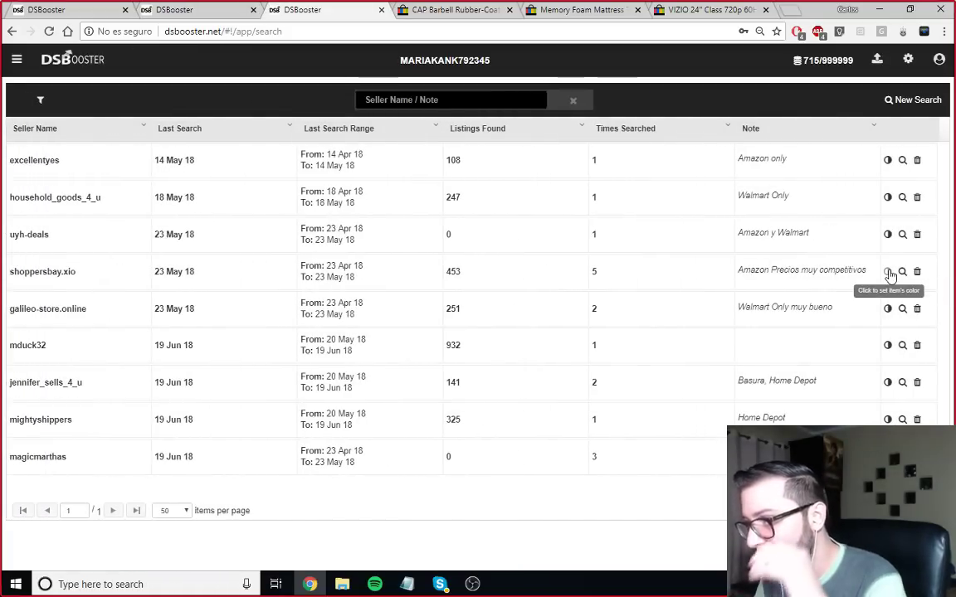
left_click(888, 273)
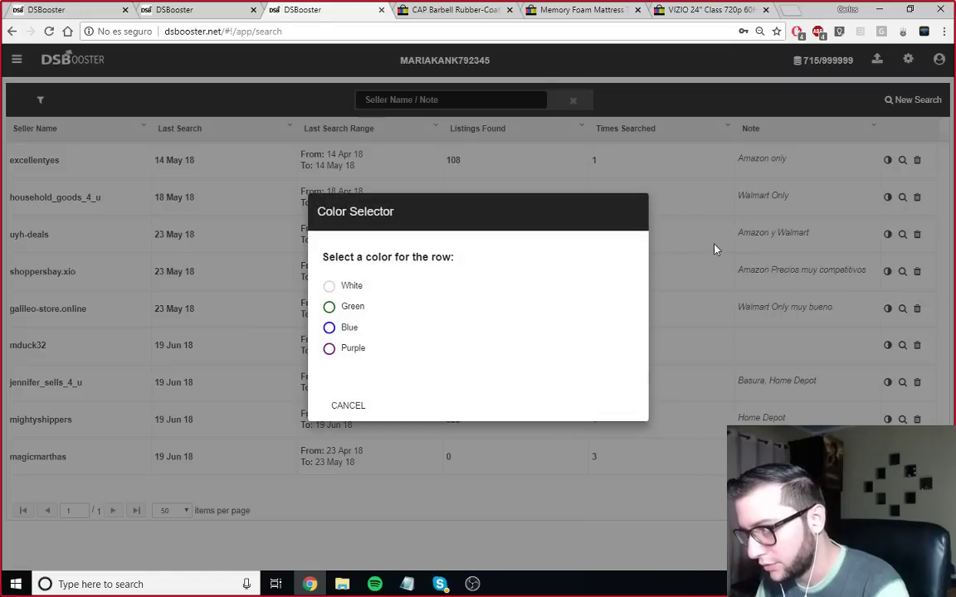
left_click(341, 329)
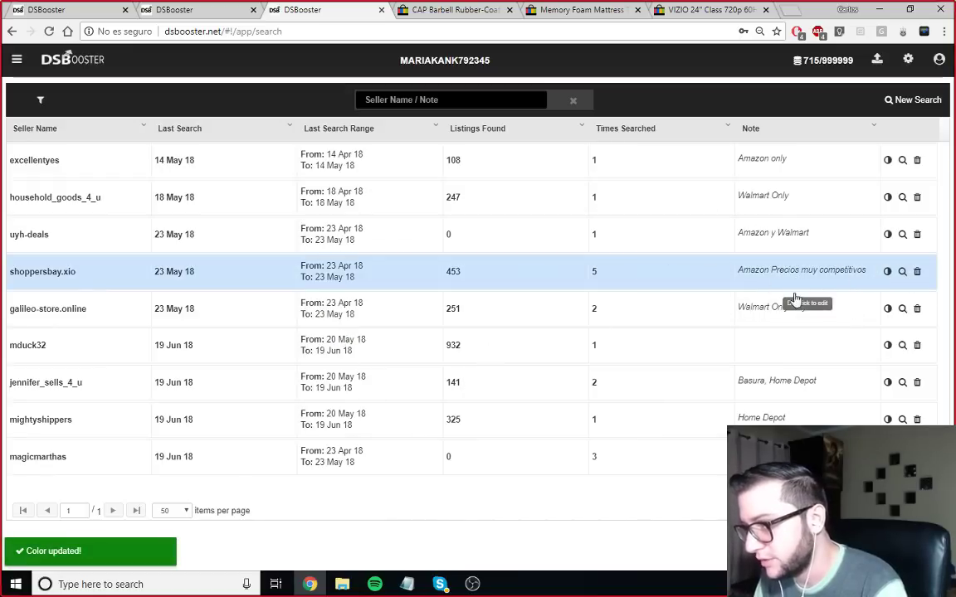
left_click(887, 274)
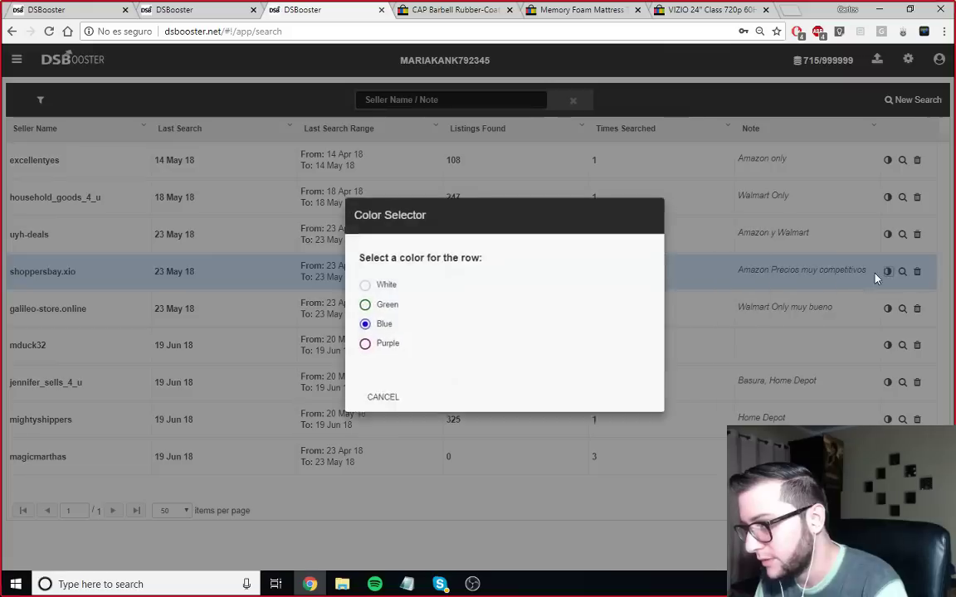
left_click(353, 349)
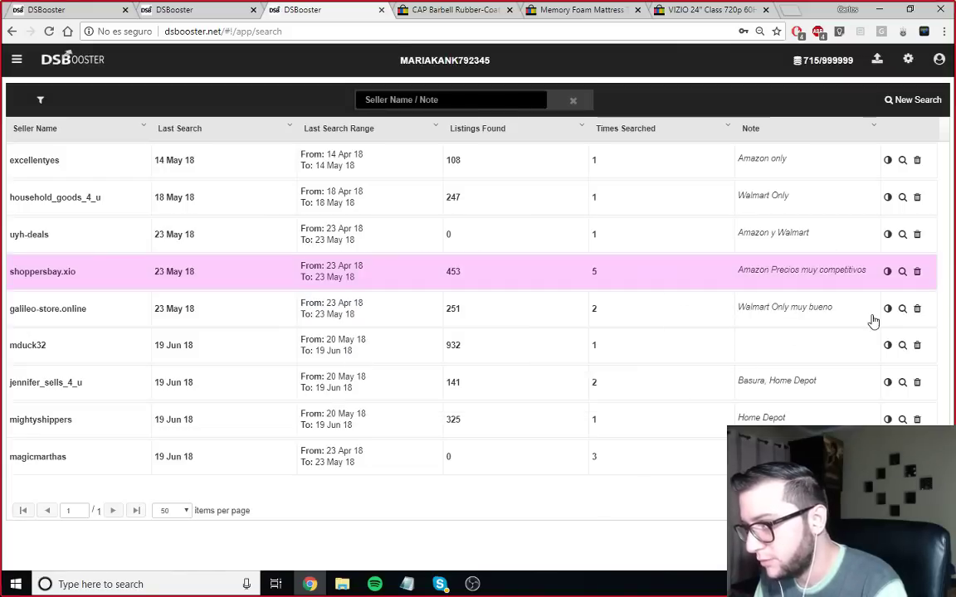
- Color the galileo-store.online and magicmarthas rows blue and the uyh-deals row green
left_click(886, 310)
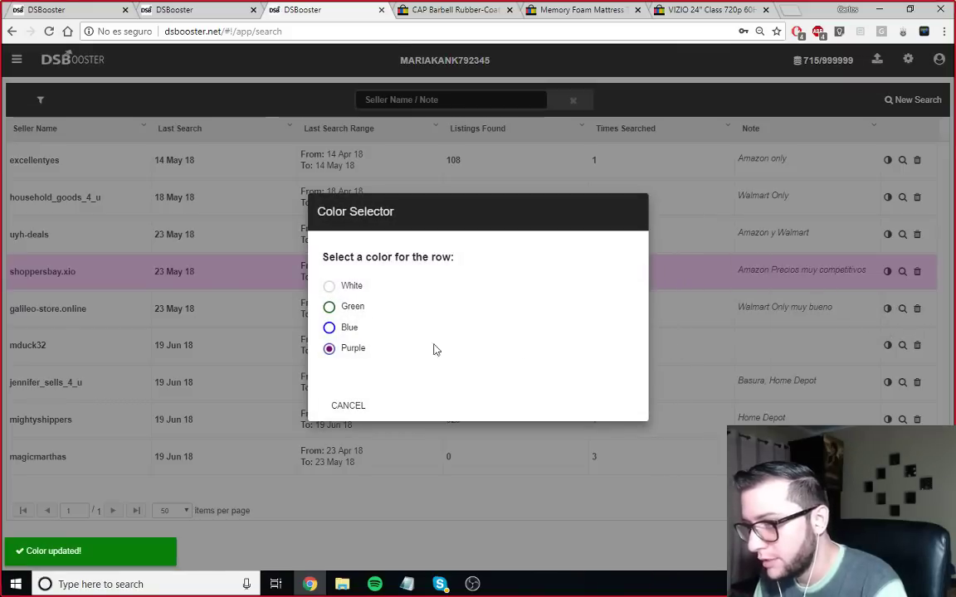
left_click(329, 328)
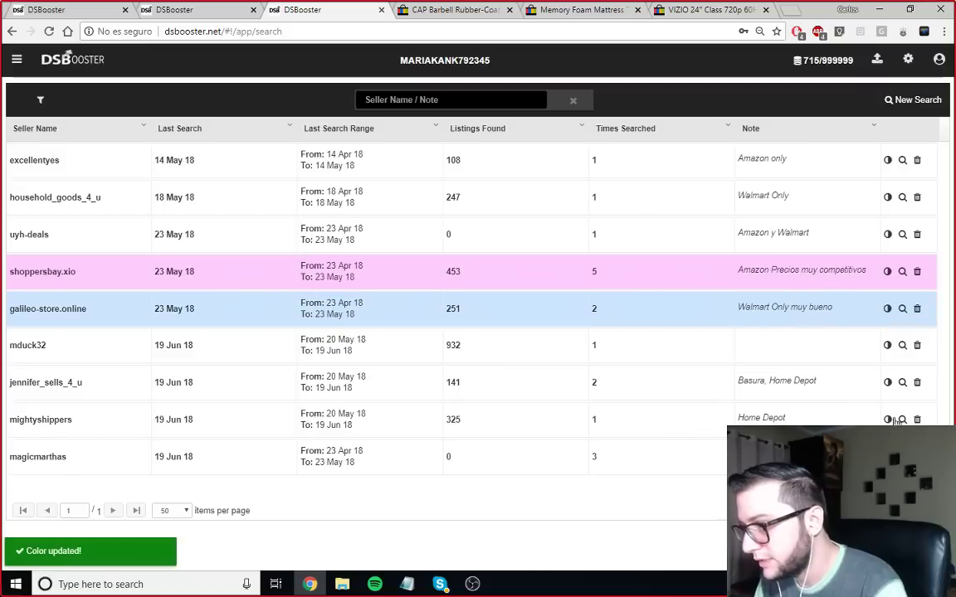
left_click(887, 456)
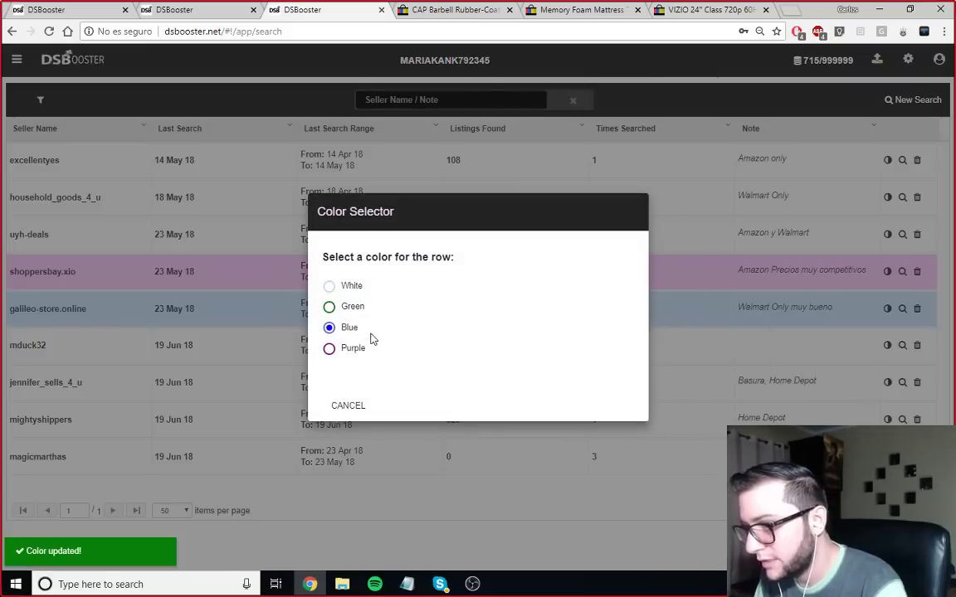
left_click(329, 329)
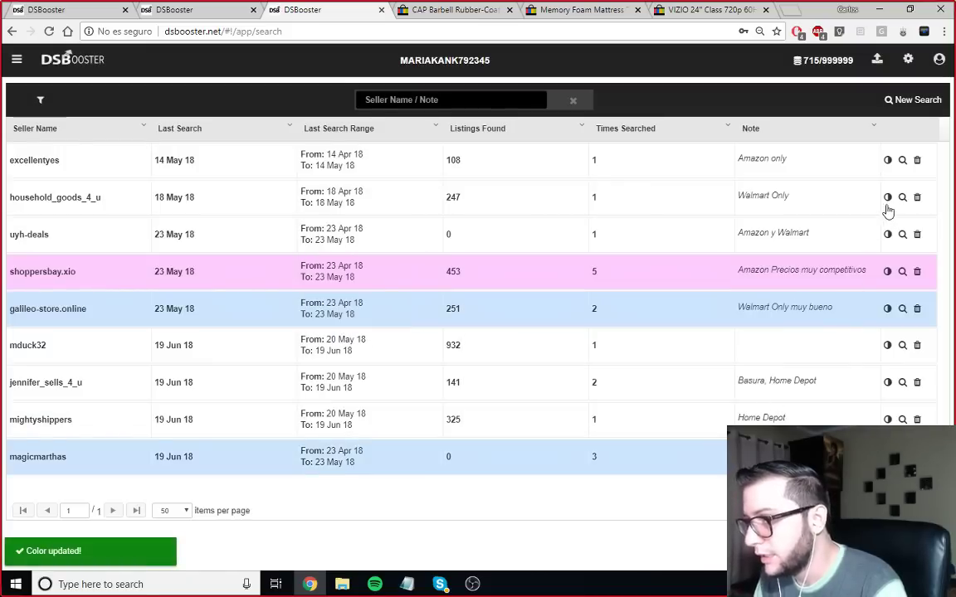
left_click(887, 236)
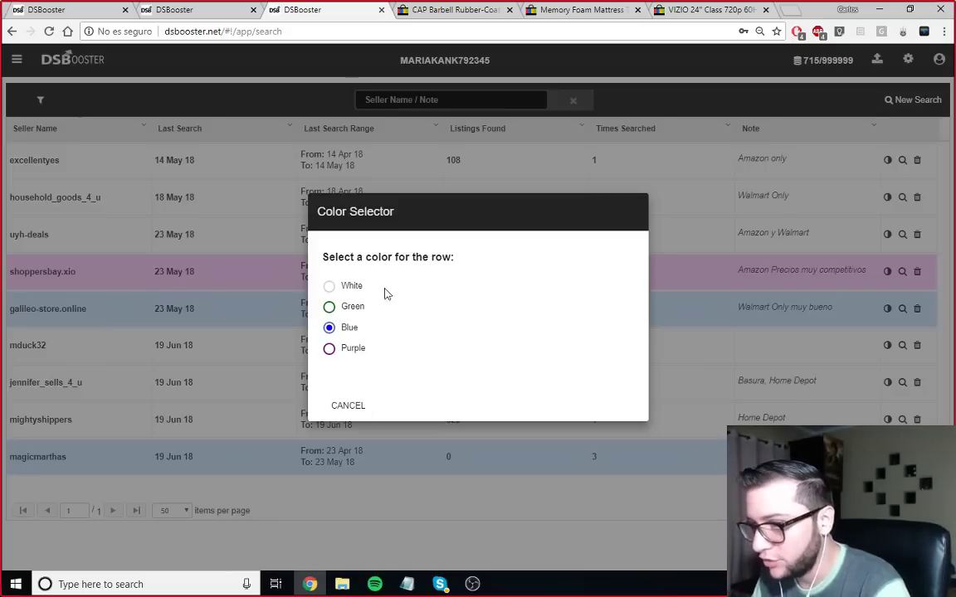
left_click(329, 307)
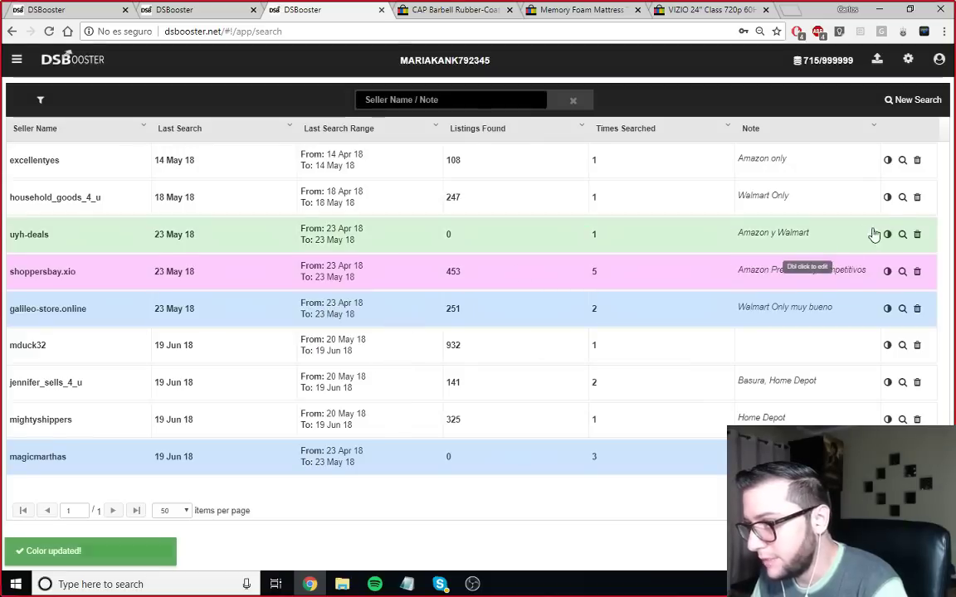
- Color the household_goods_4_u row purple and leave the excellentyes row's color as it is
left_click(902, 195)
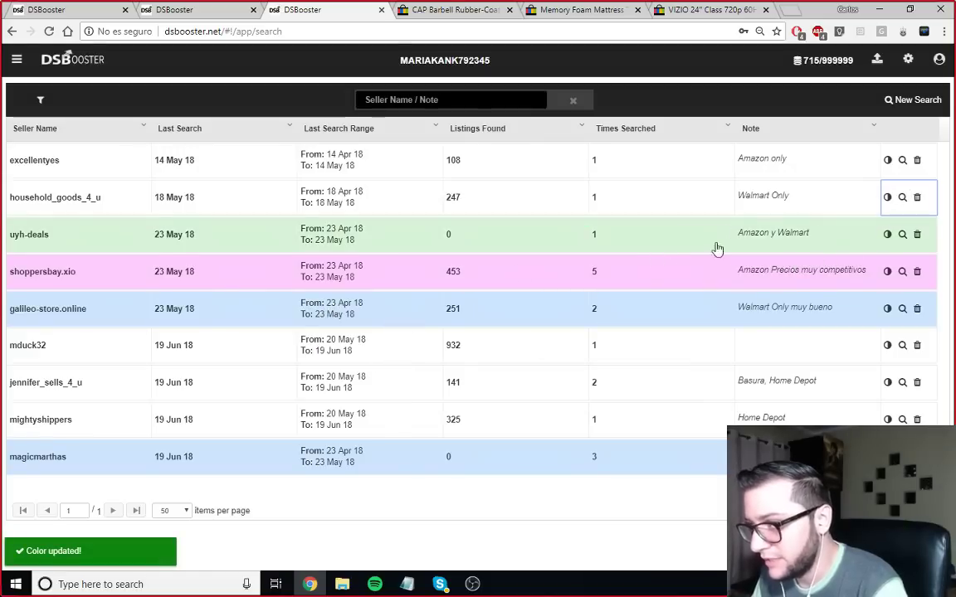
left_click(886, 199)
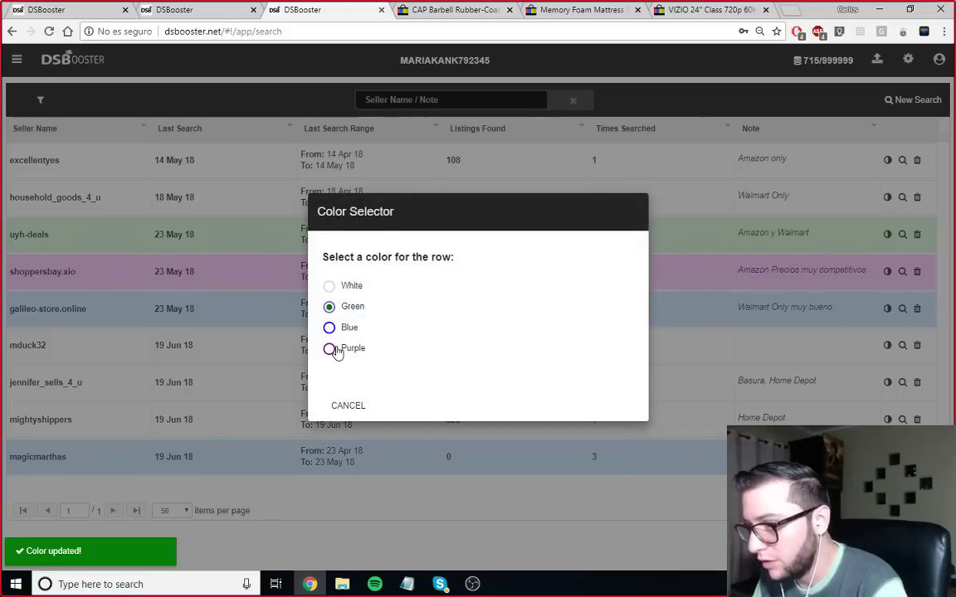
left_click(332, 347)
left_click(887, 159)
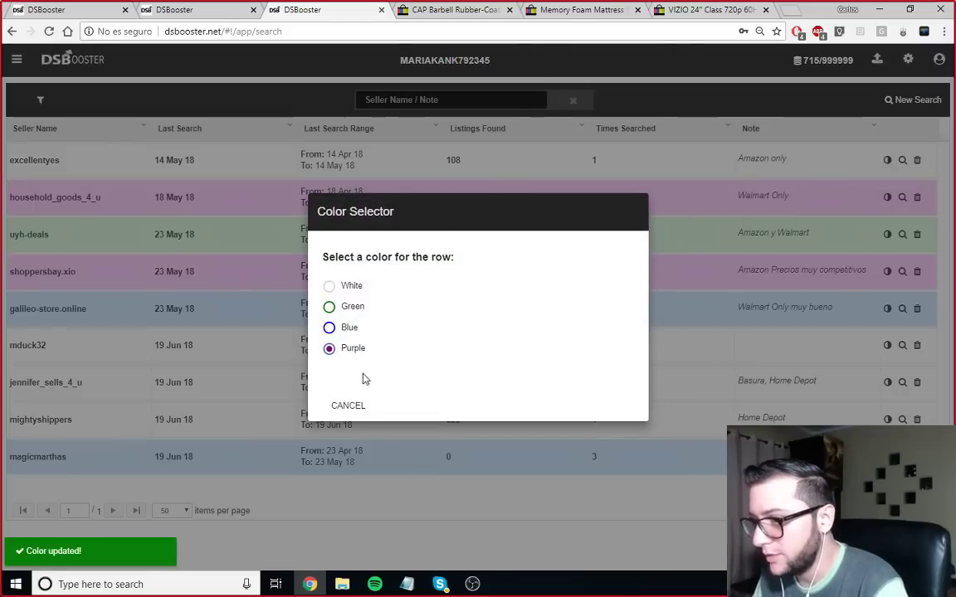
left_click(348, 405)
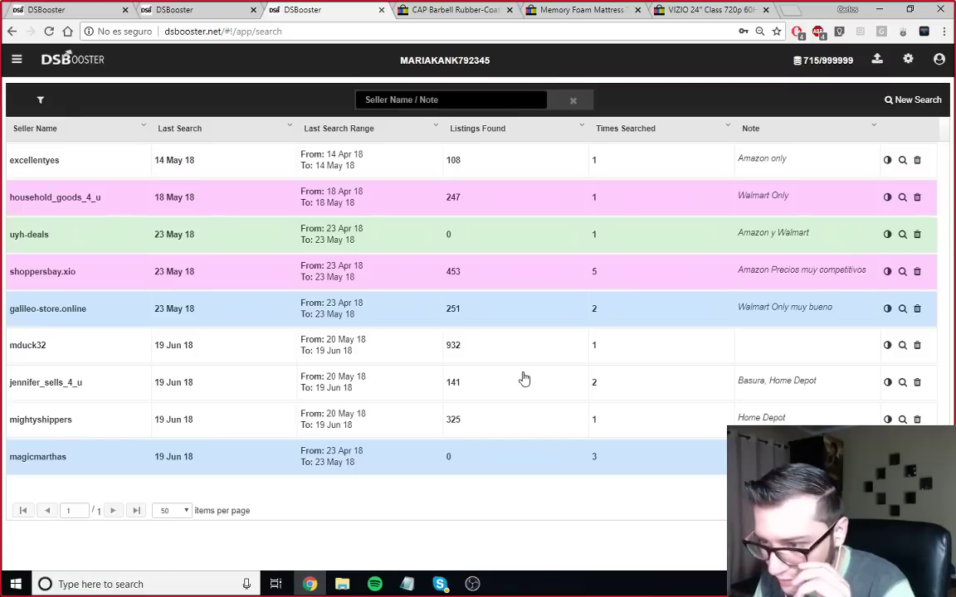
left_click(886, 345)
left_click(329, 327)
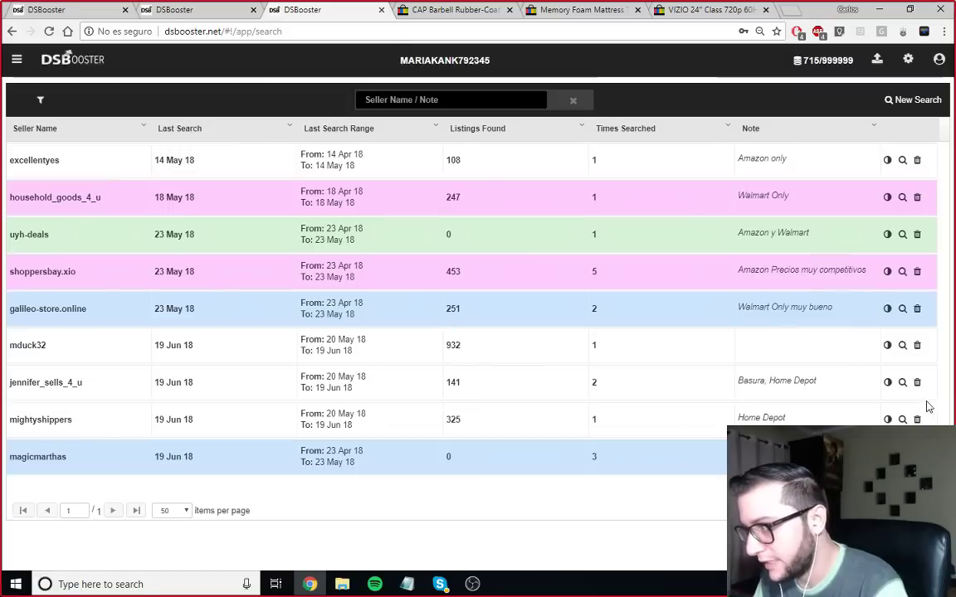
left_click(887, 384)
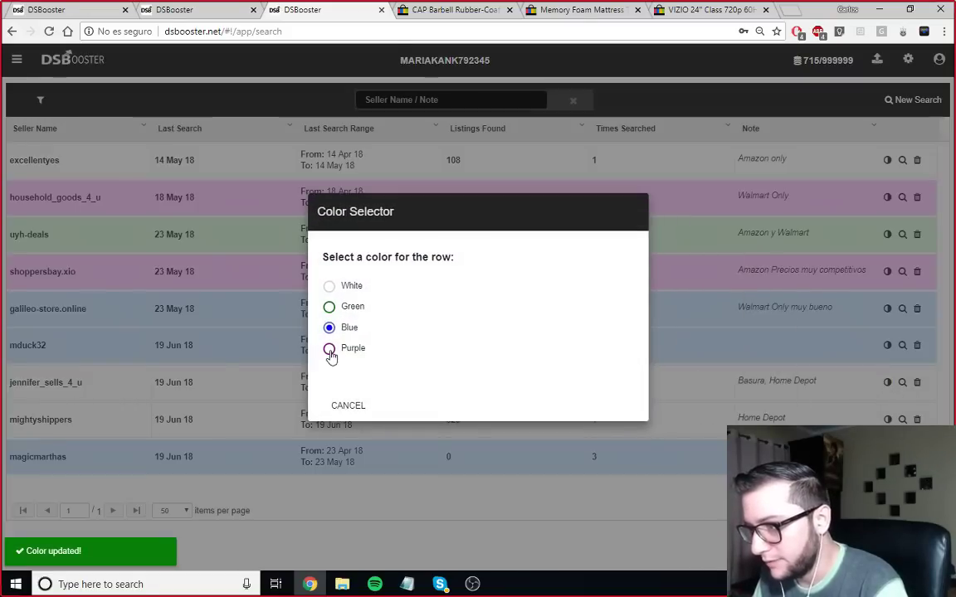
left_click(329, 306)
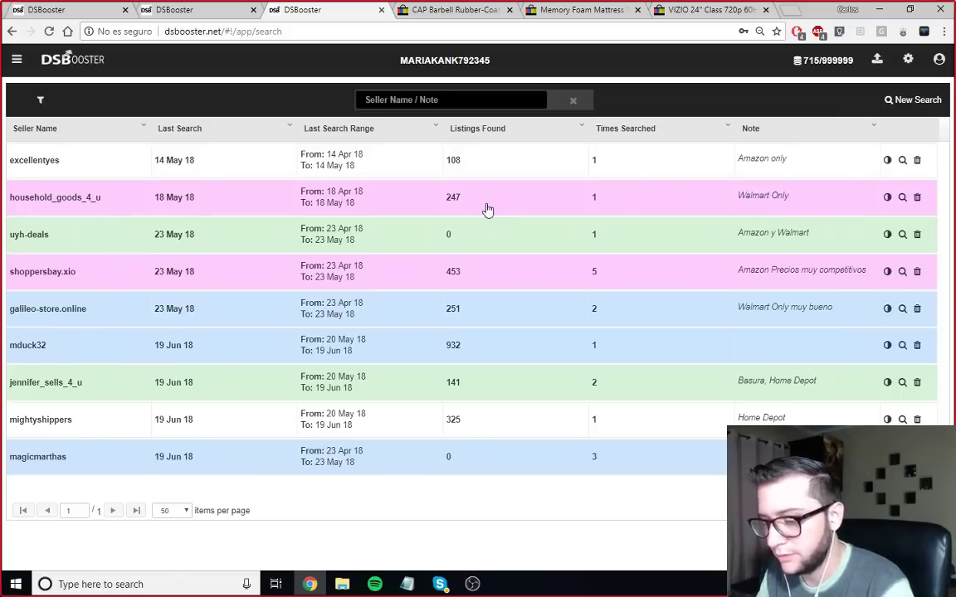
- Reload the DSBooster page and reopen the Search section with the seller history
key("ctrl+5")
left_click(286, 11)
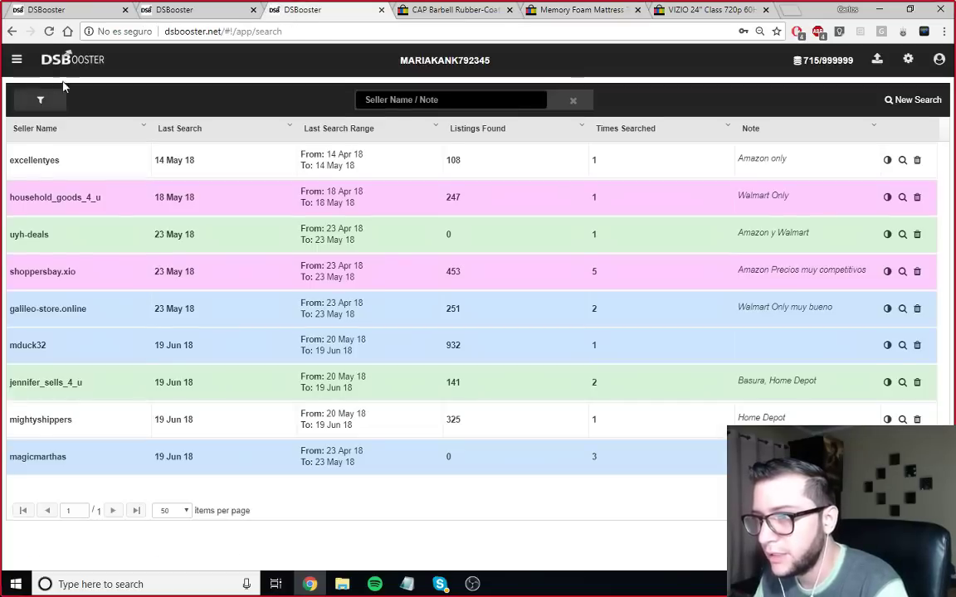
left_click(49, 30)
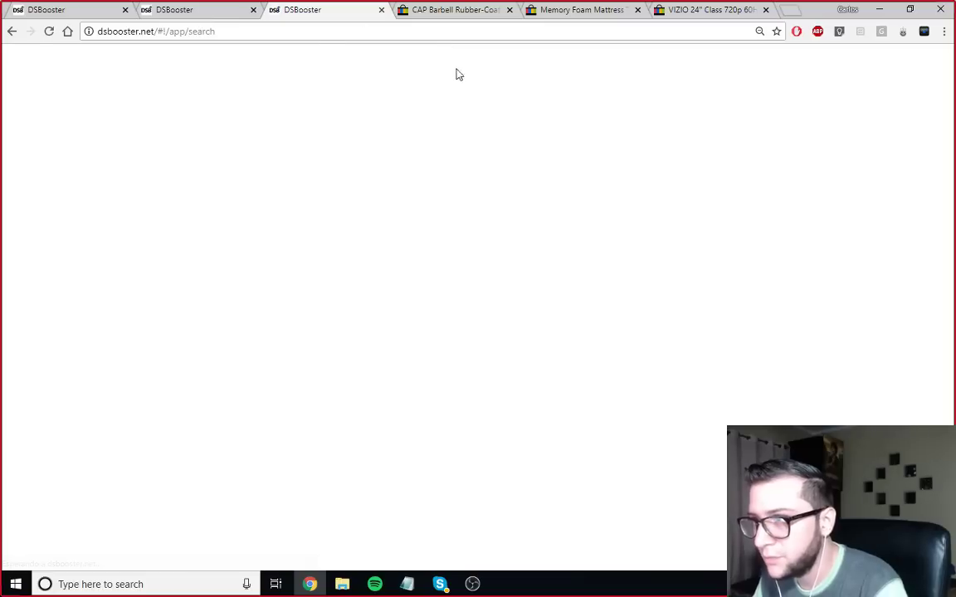
left_click(16, 60)
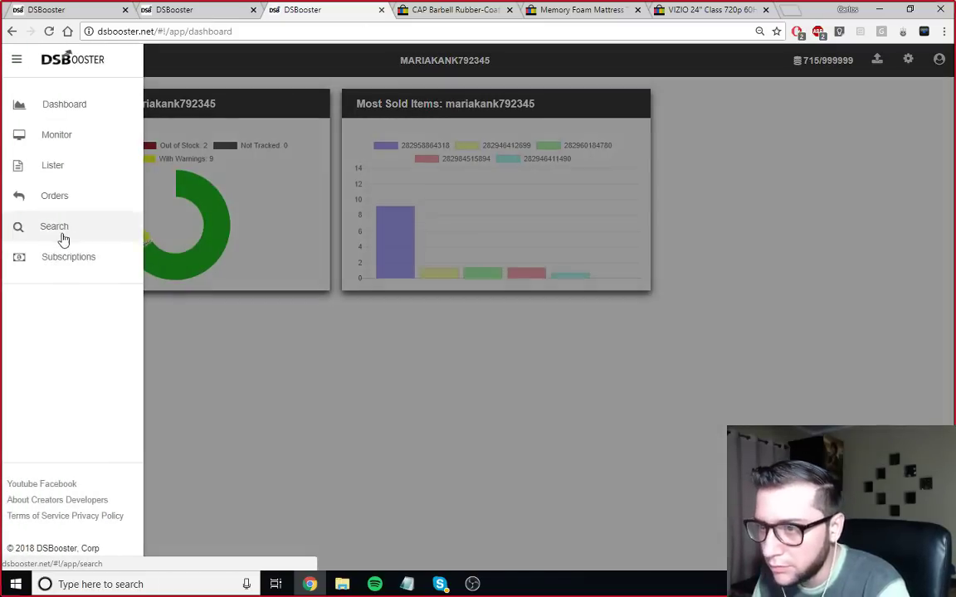
left_click(62, 238)
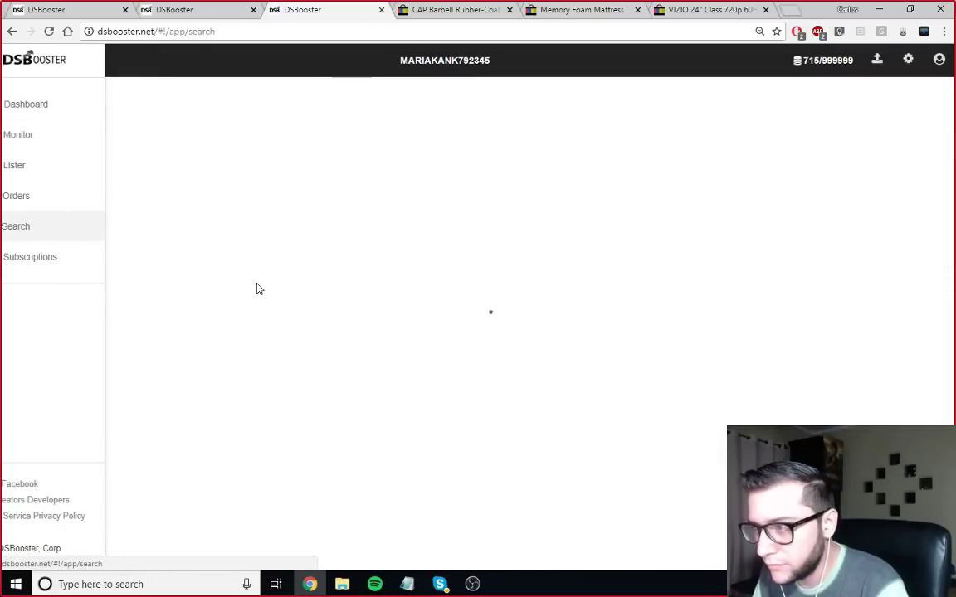
- Show the column filters, filter the seller history by Green and by Blue rows, and clear the color filter
left_click(39, 100)
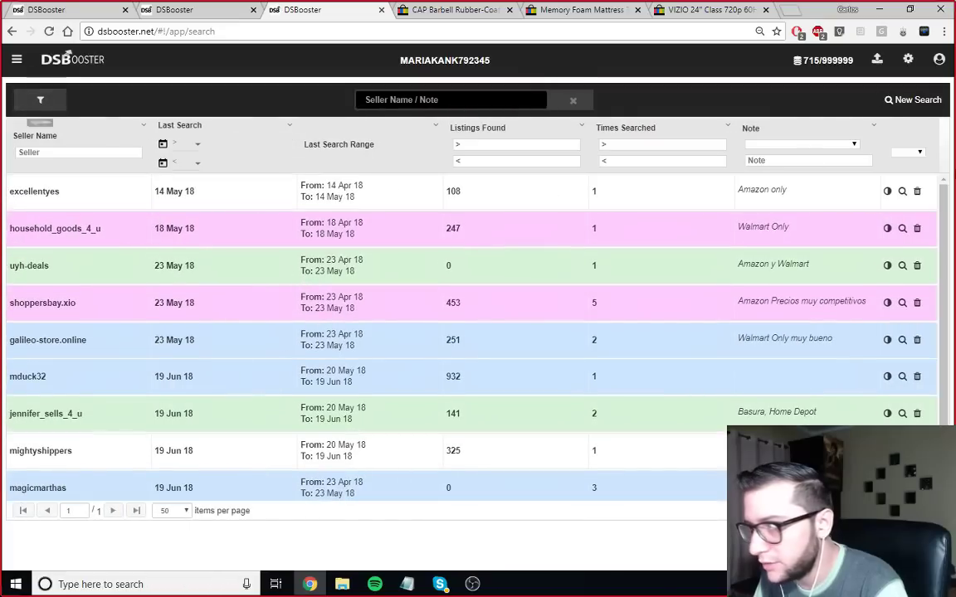
left_click(913, 153)
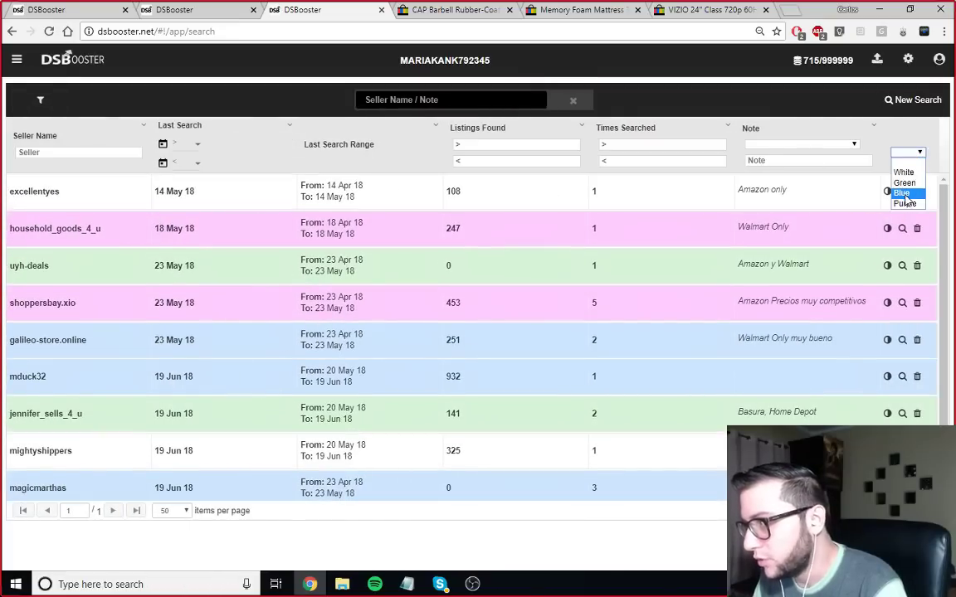
left_click(904, 183)
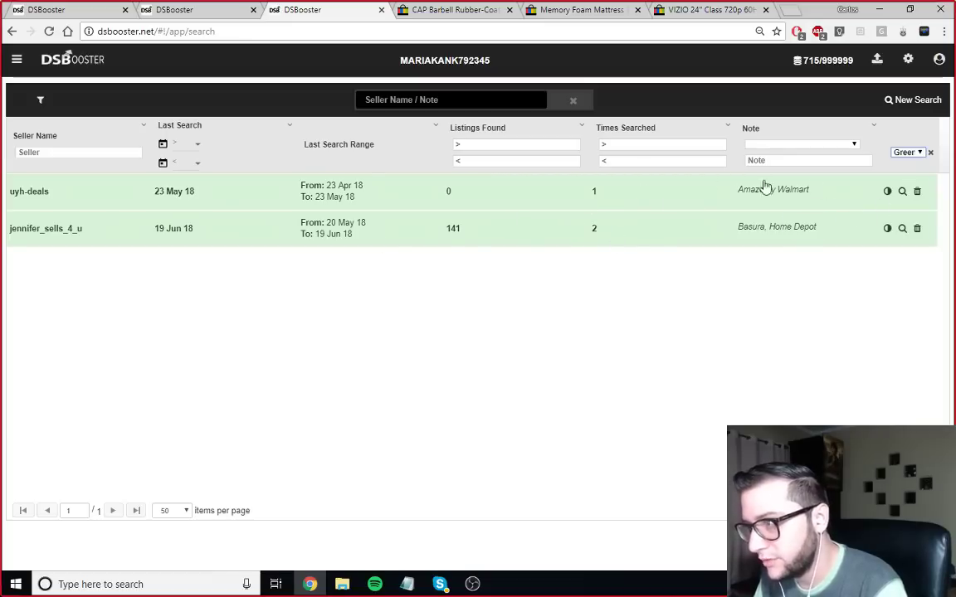
left_click(906, 153)
left_click(905, 194)
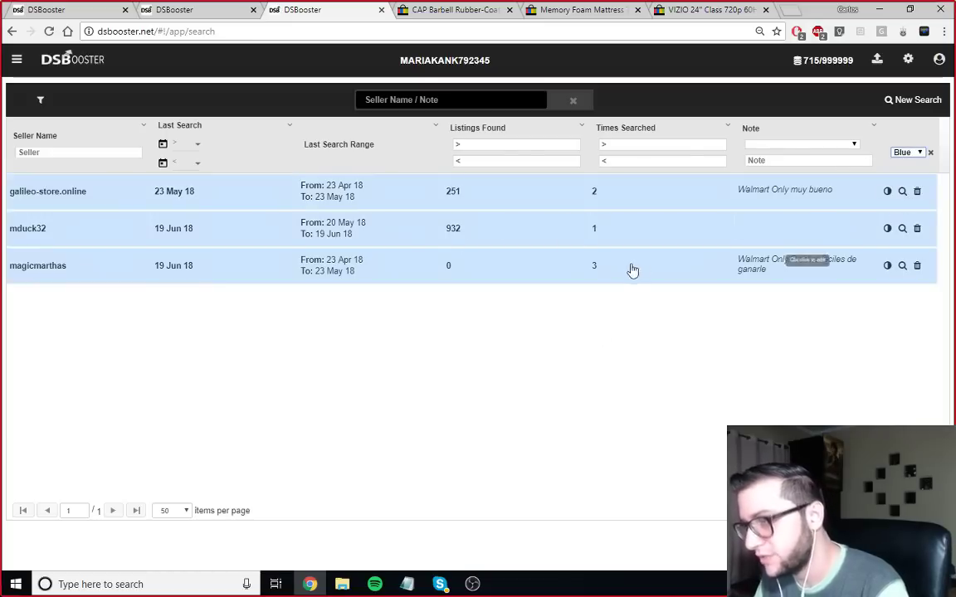
left_click(904, 154)
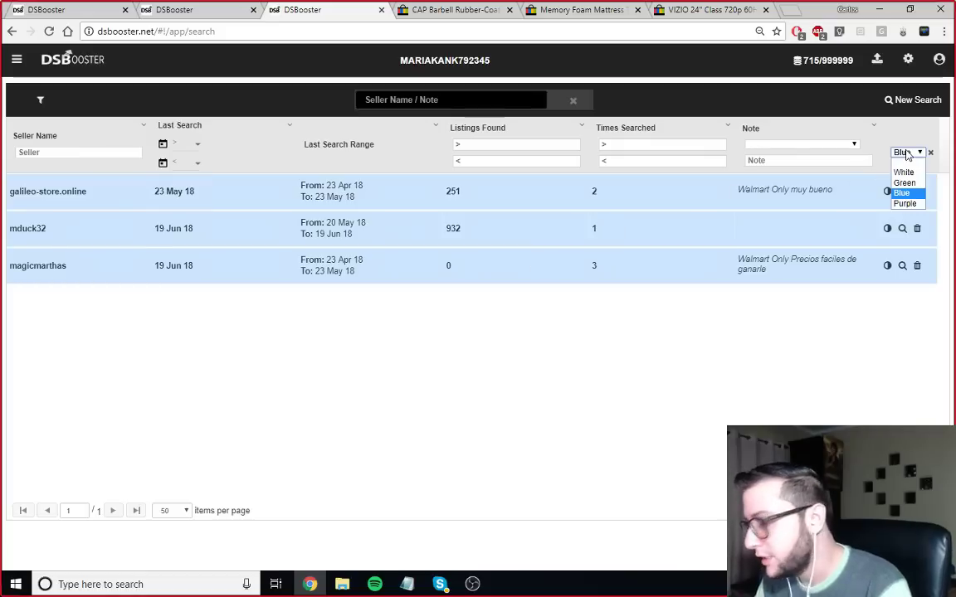
left_click(784, 334)
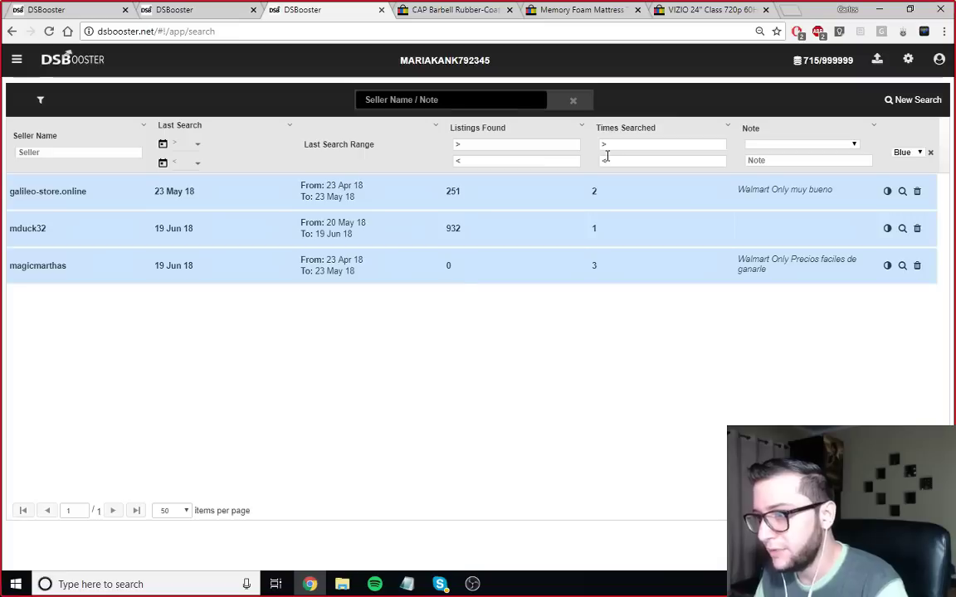
left_click(930, 151)
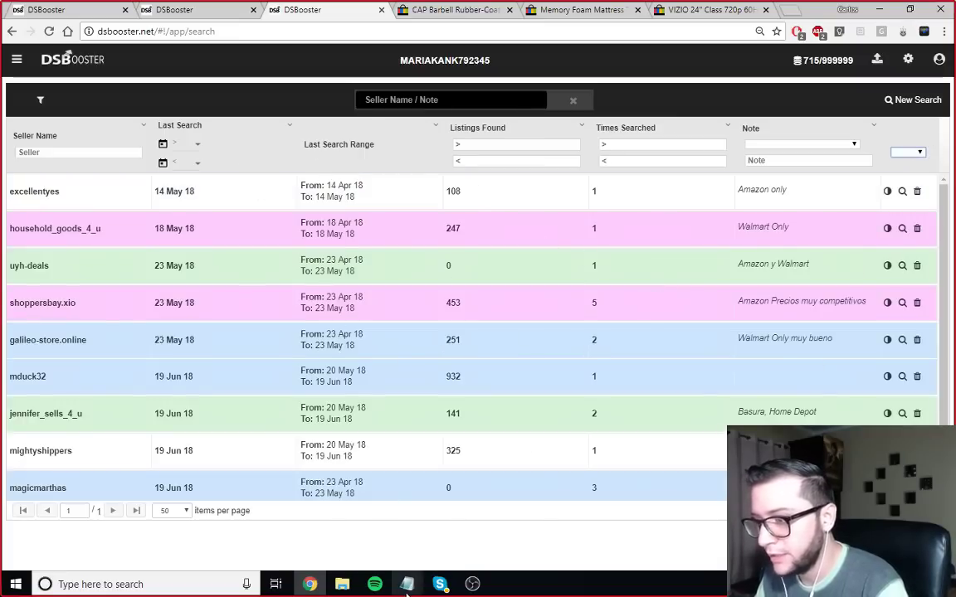
- Switch to the Notepad notes and start a new line below the 3.4 heading about DSBooster Search
mouse_move(406, 584)
left_click(465, 537)
left_click(767, 415)
key("Return")
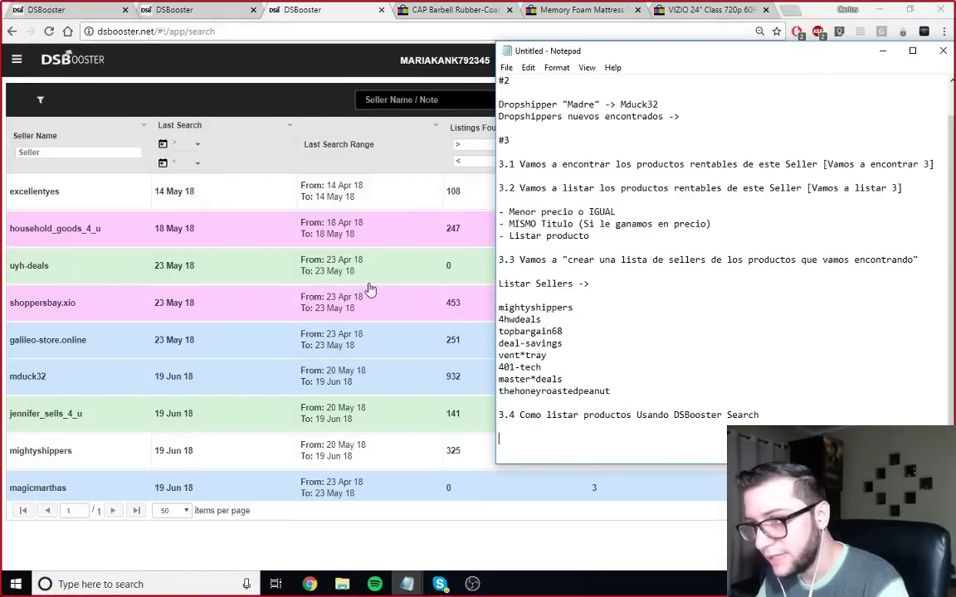
- Return to the browser, glance at the dumbbell listing, and close the DSBooster tab with the empty search results
left_click(296, 98)
left_click(398, 15)
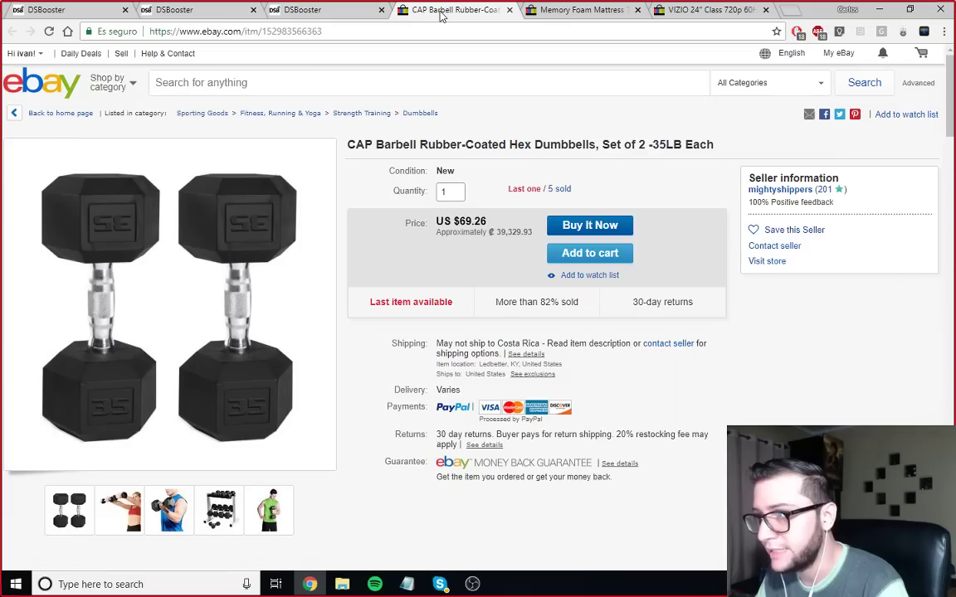
left_click(325, 12)
left_click(187, 11)
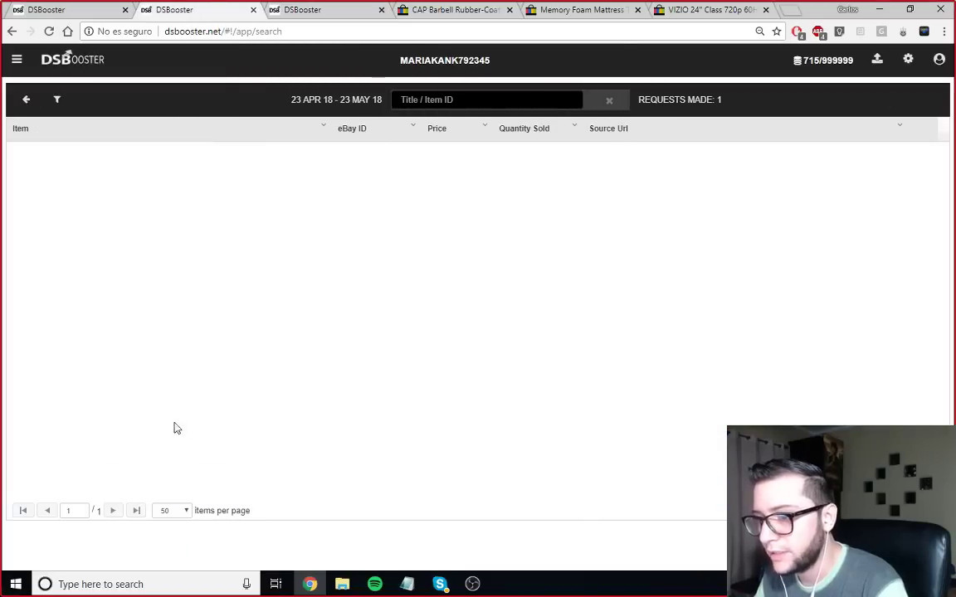
left_click(253, 10)
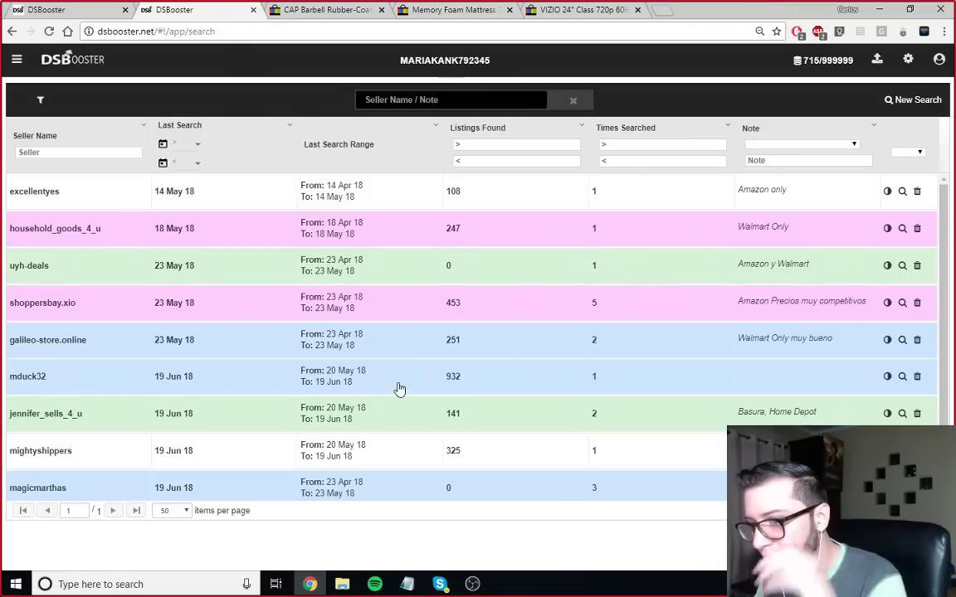
scroll(399, 388, "down", 1)
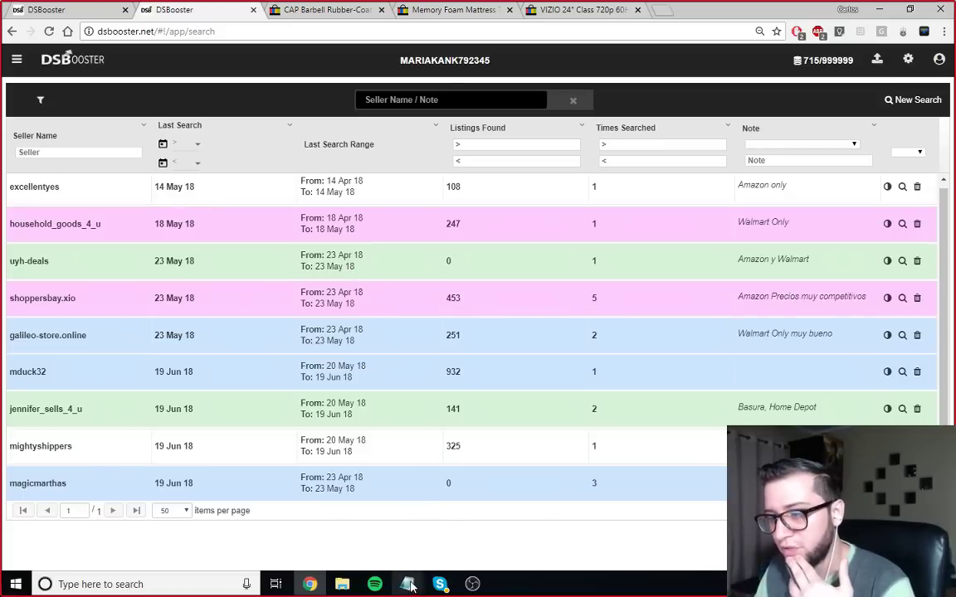
- Bring the Notepad notes back to the front and stretch their window to the full height of the screen
mouse_move(411, 584)
left_click(497, 534)
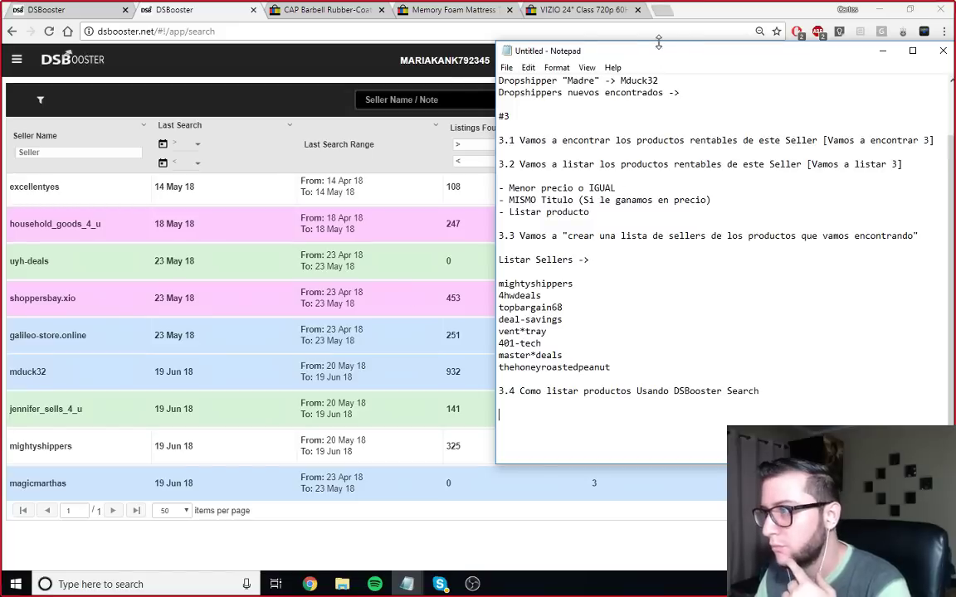
left_click_drag(581, 42, 579, 1)
left_click_drag(642, 4, 642, 3)
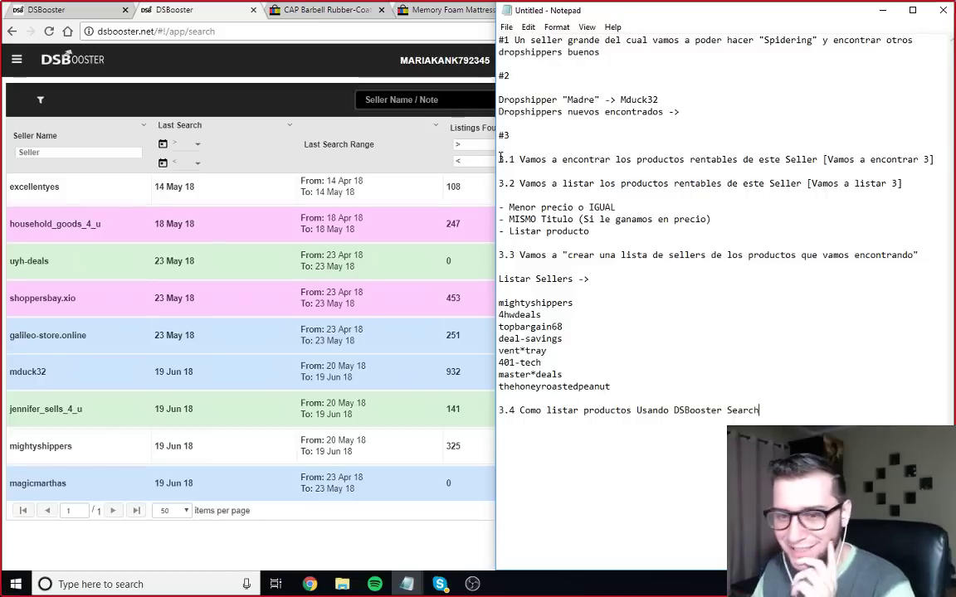
- Review notes 3.1 and 3.2, highlighting the three points on price, same title and listing the product
left_click_drag(500, 157, 509, 195)
left_click(509, 195)
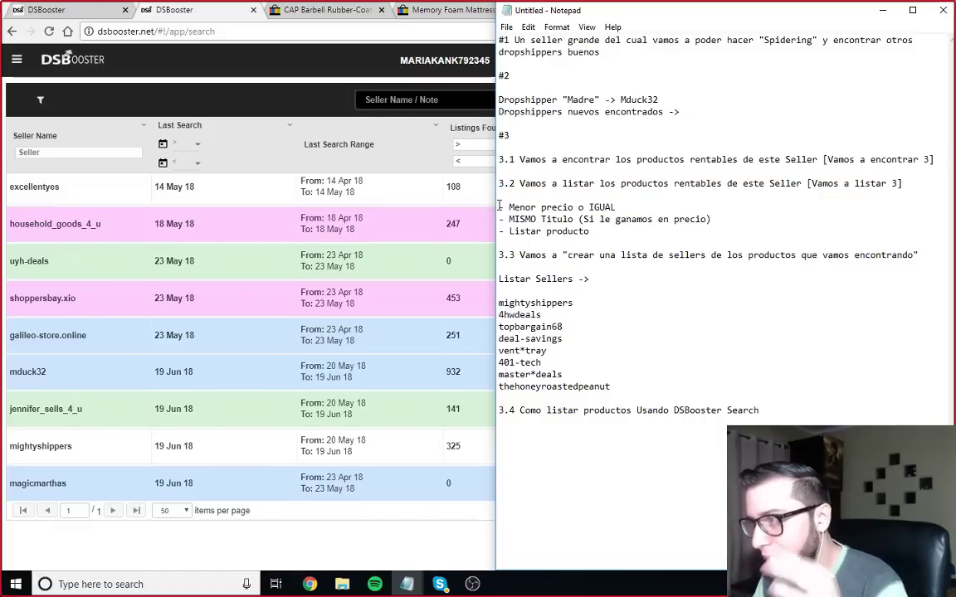
left_click_drag(500, 204, 501, 231)
left_click(521, 241)
left_click(498, 194)
left_click(510, 231)
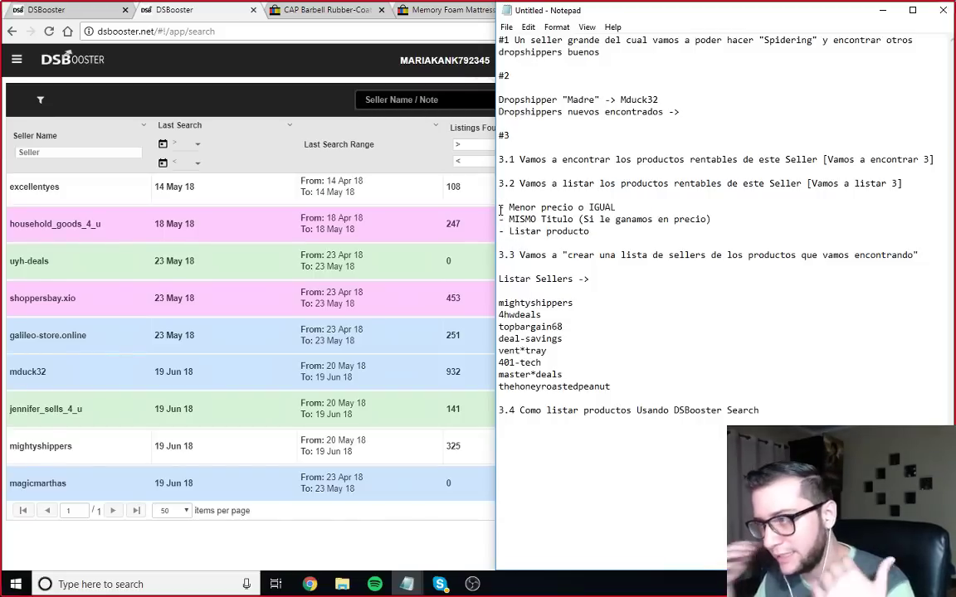
left_click_drag(500, 208, 516, 241)
left_click(508, 238)
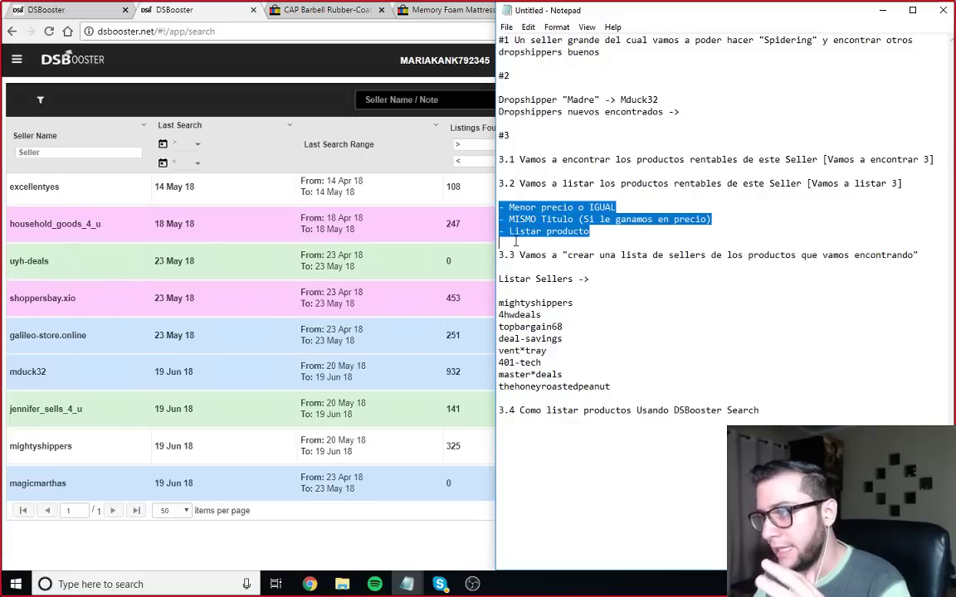
left_click(502, 210)
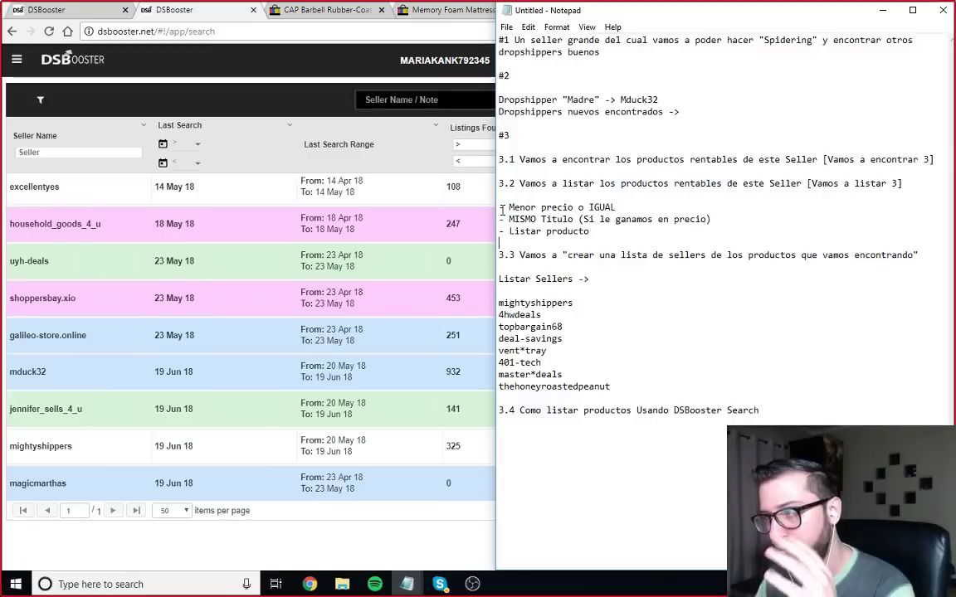
left_click(502, 211)
key("shift+Down")
key("shift+Down")
key("shift+Down")
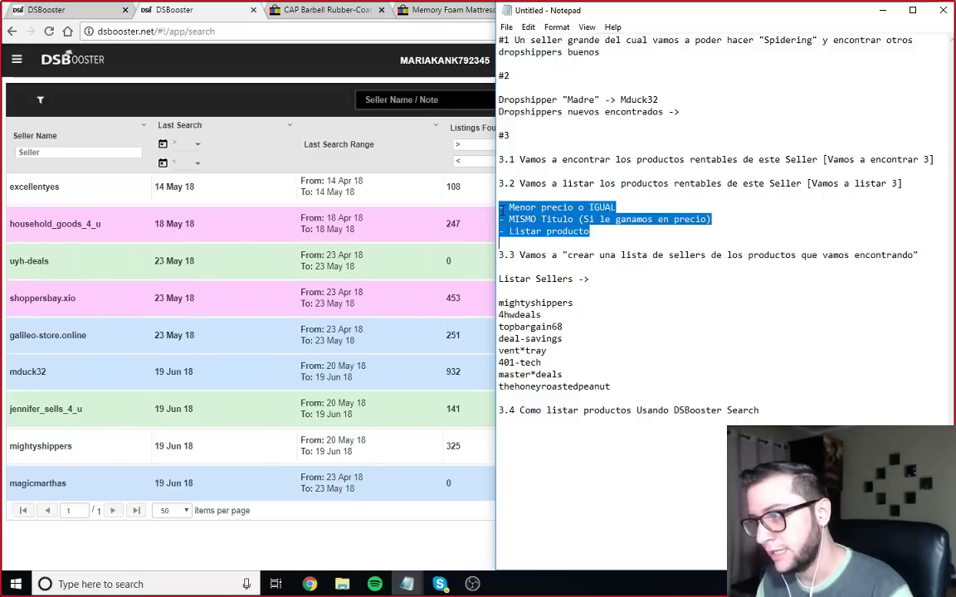
left_click(502, 213)
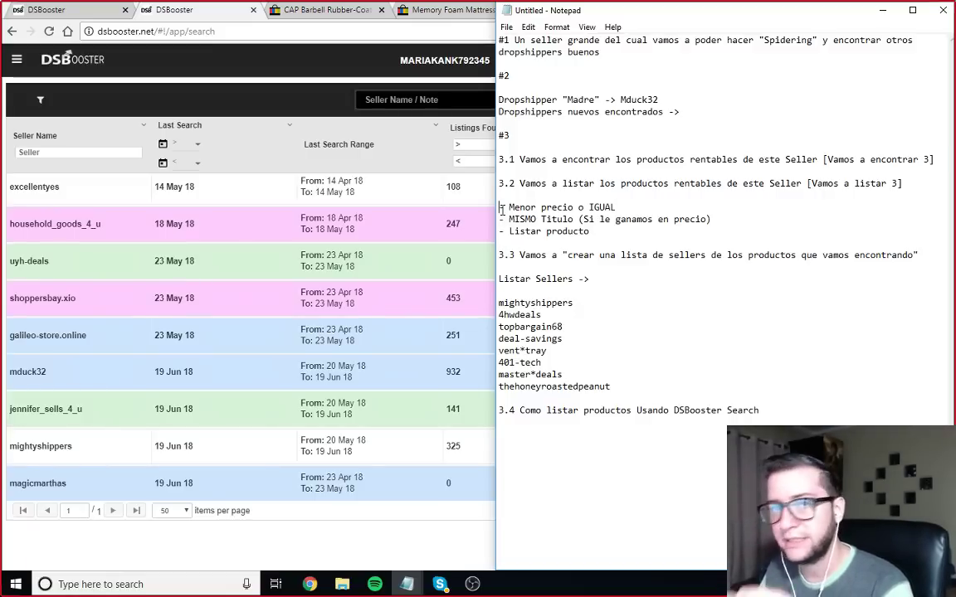